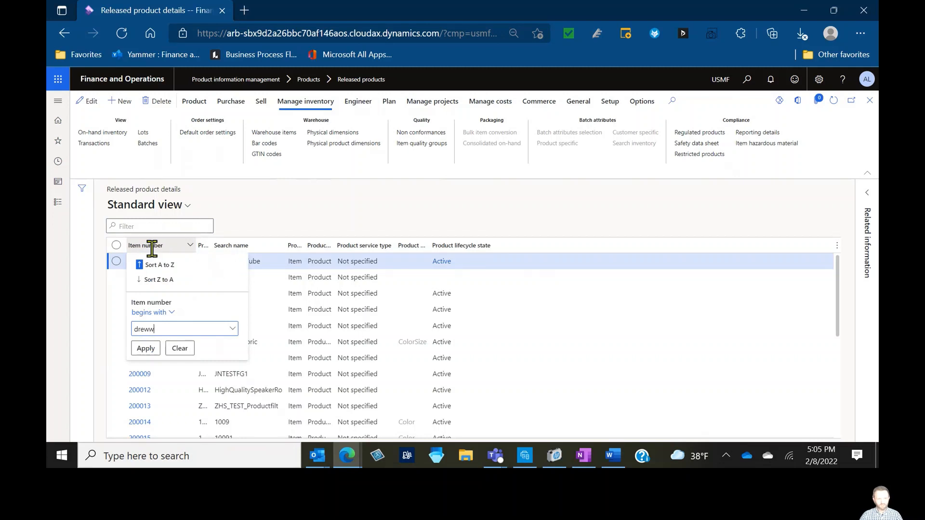
Filter released products to item numbers beginning with drew and open item coverage for Drew's Grey IPA
key("BackSpace")
key("Return")
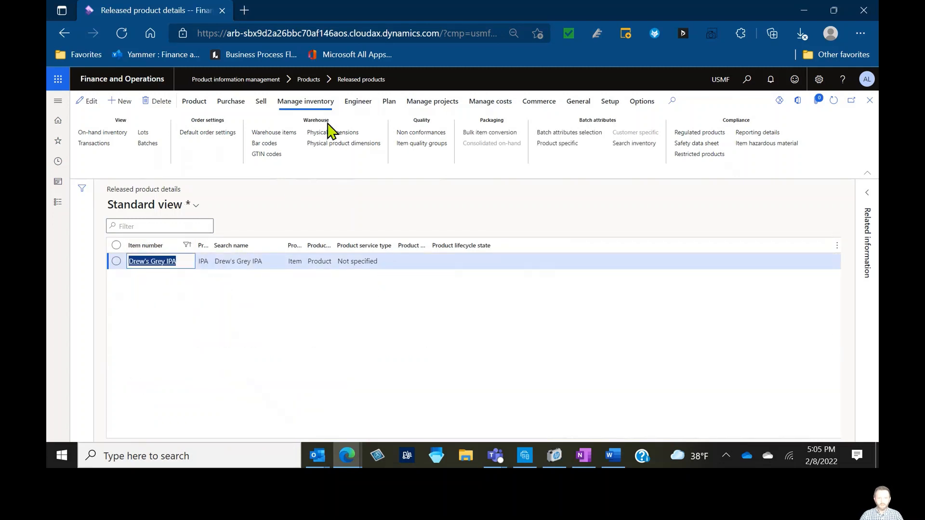
left_click(389, 104)
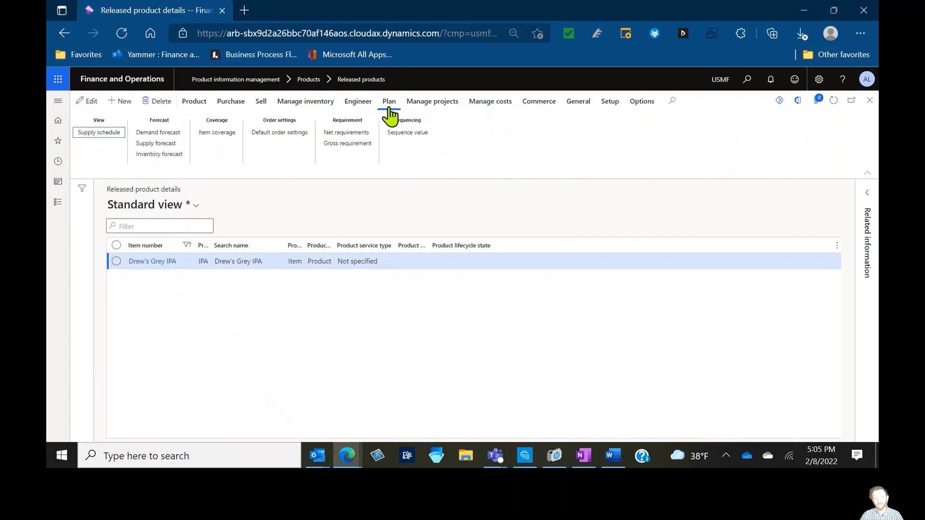
left_click(210, 142)
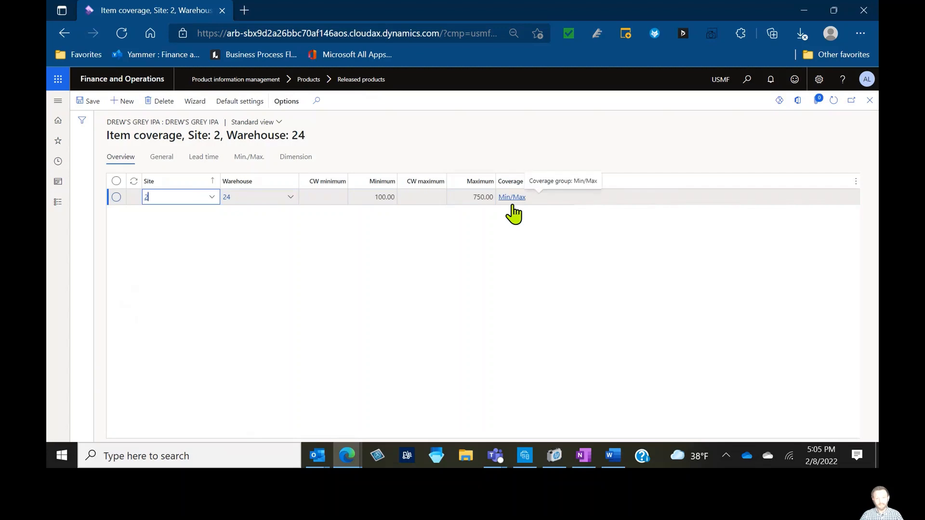
Enable Use specific settings for the site 2, warehouse 24 coverage line and set its coverage group to Req
left_click(377, 198)
left_click(475, 198)
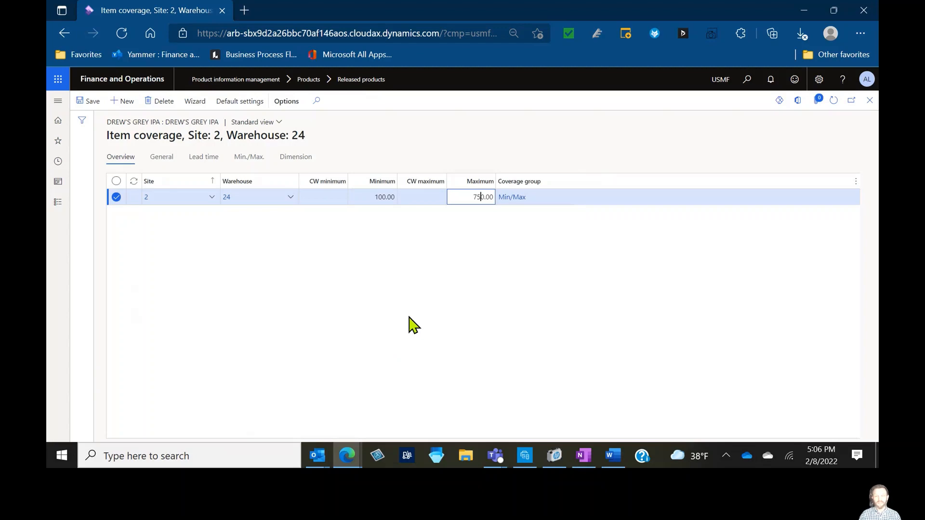
left_click(159, 161)
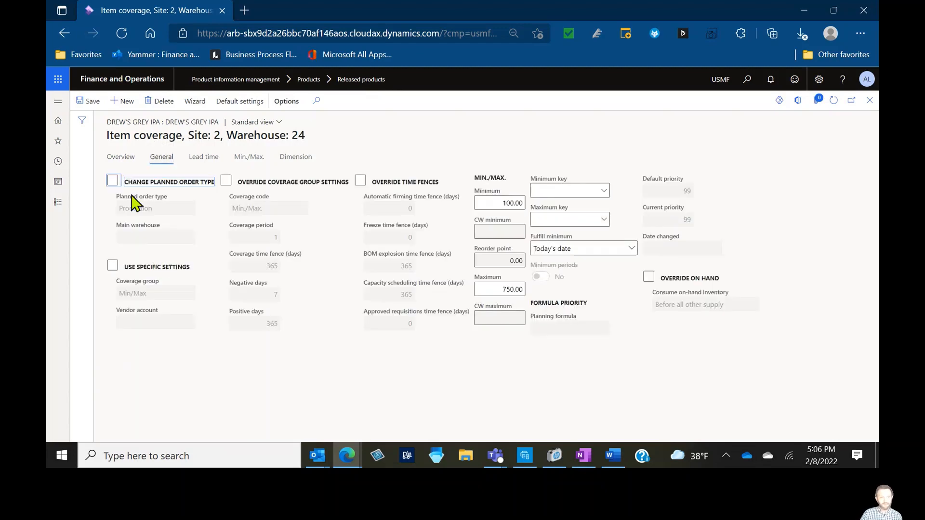
left_click(112, 266)
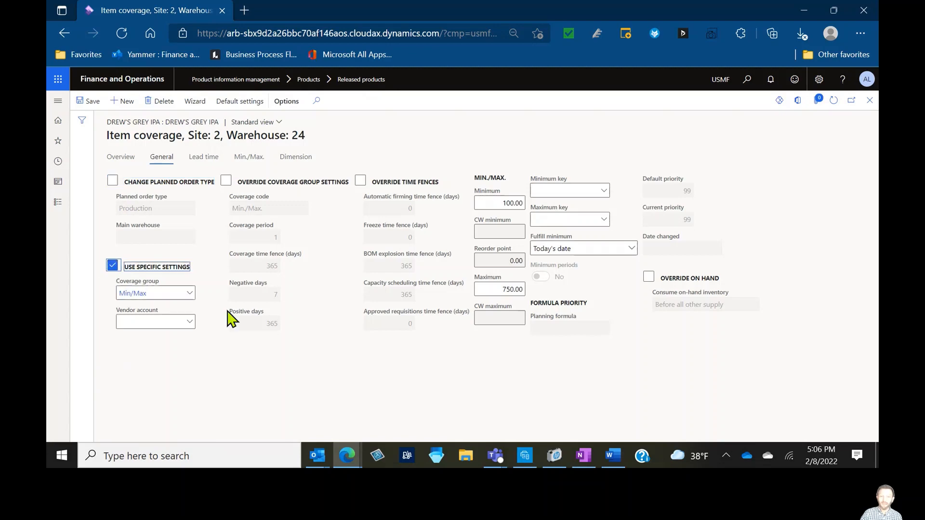
left_click(188, 296)
left_click(189, 295)
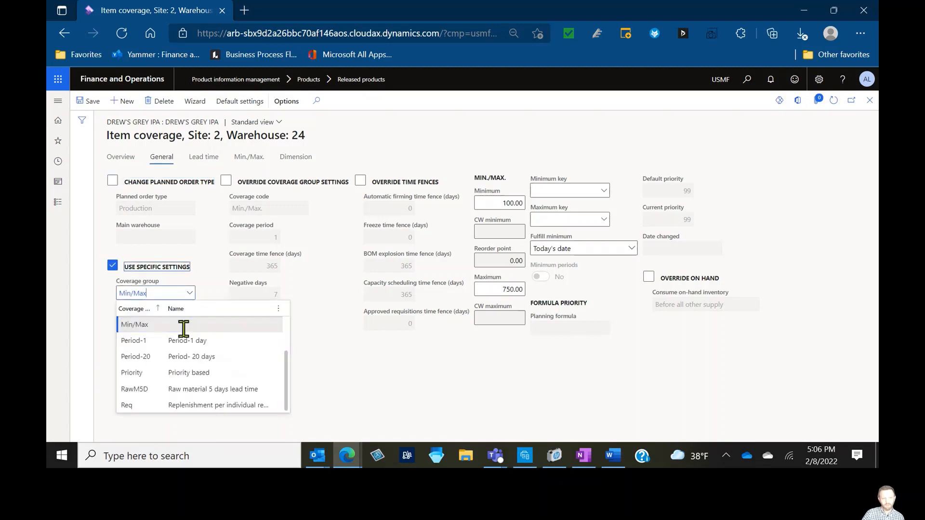
left_click(181, 405)
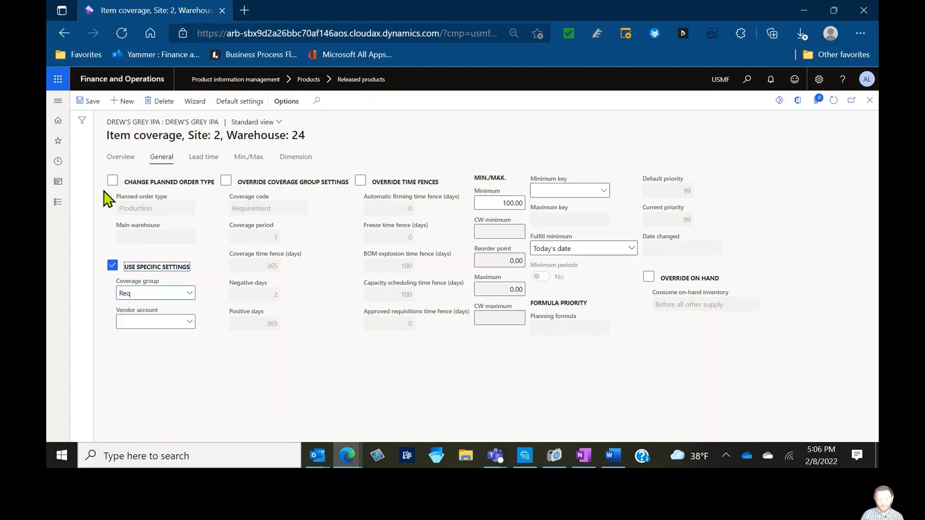
Review the coverage line's minimum and maximum on the overview, then close item coverage
left_click(103, 162)
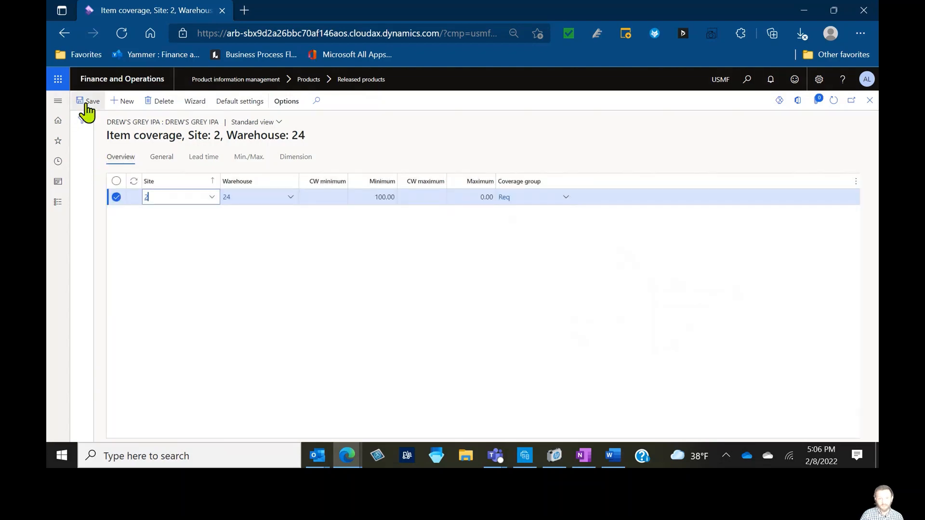
left_click(468, 197)
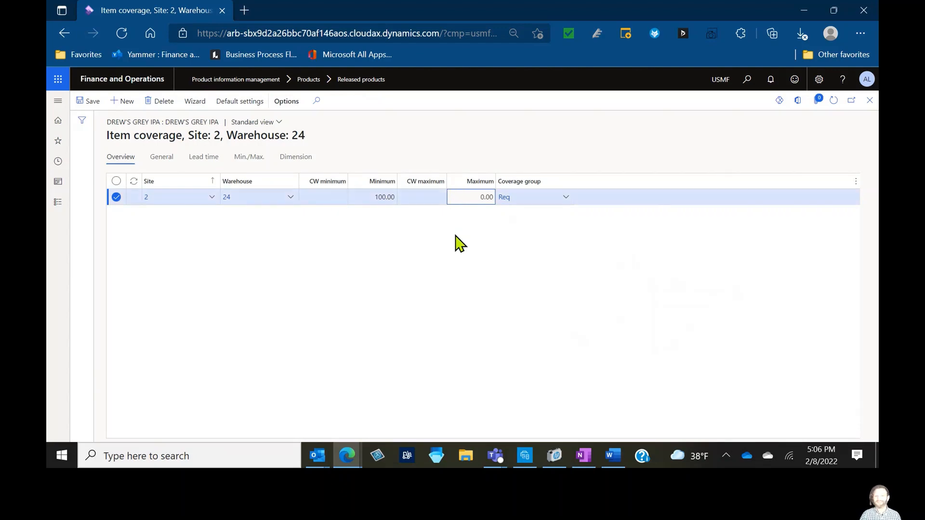
left_click(384, 198)
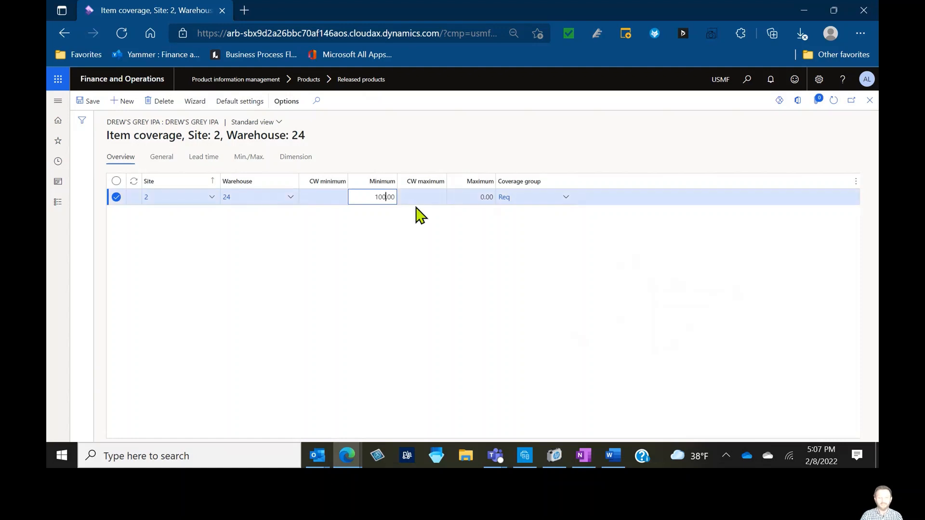
left_click(385, 196)
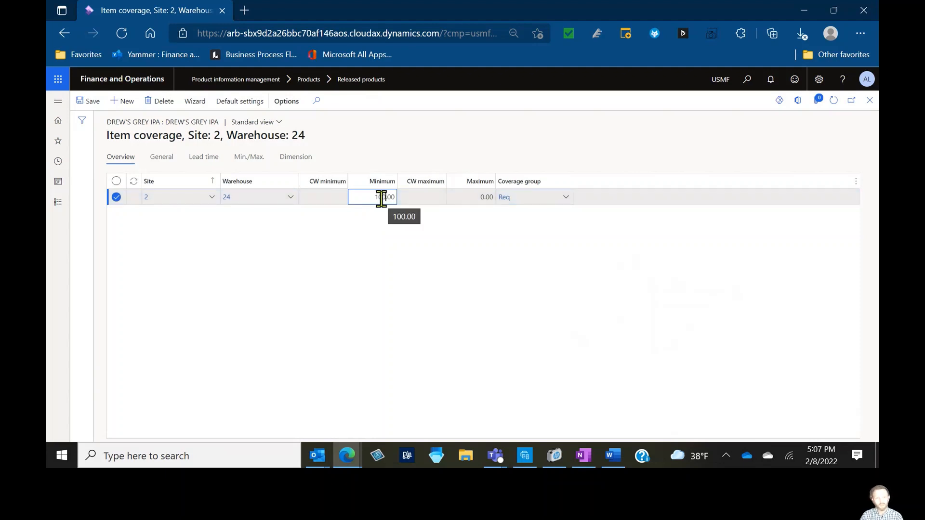
left_click(399, 266)
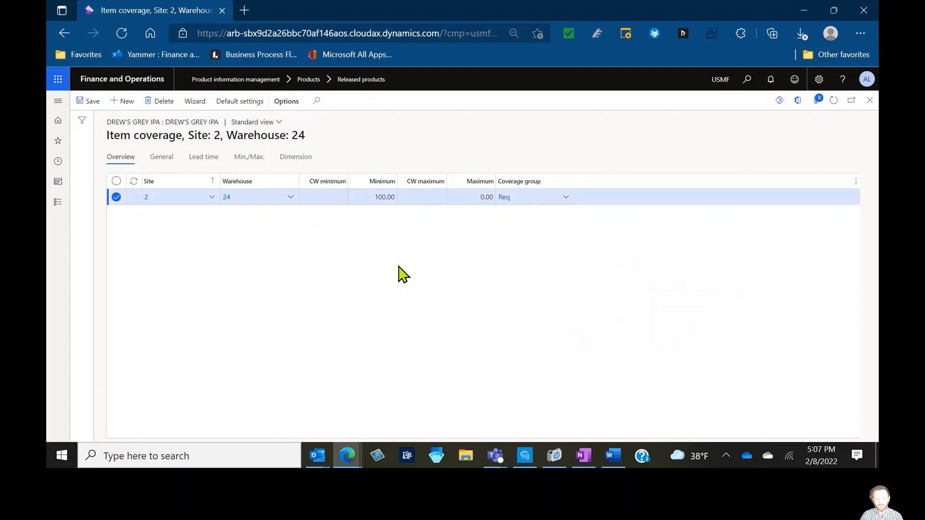
left_click(869, 100)
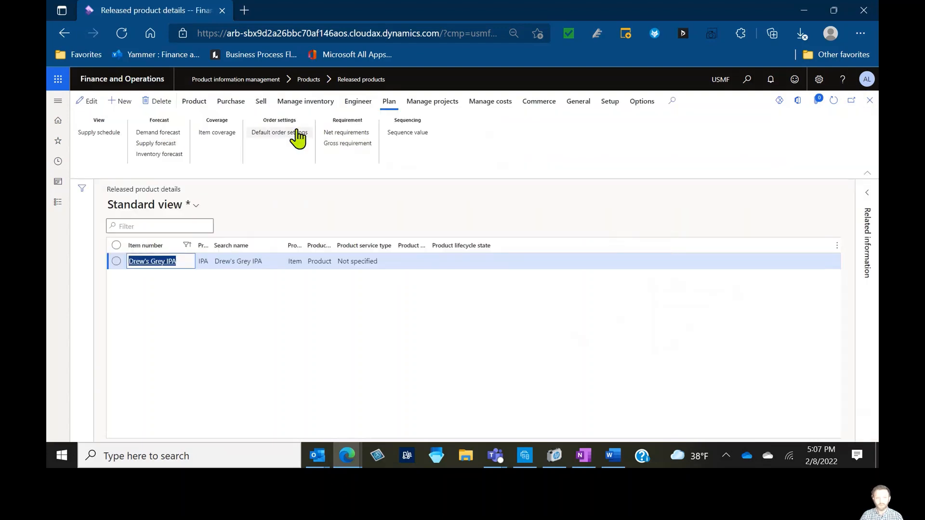
Open on-hand inventory for the item and adjust the warehouse 24 counted quantity to 0
left_click(303, 102)
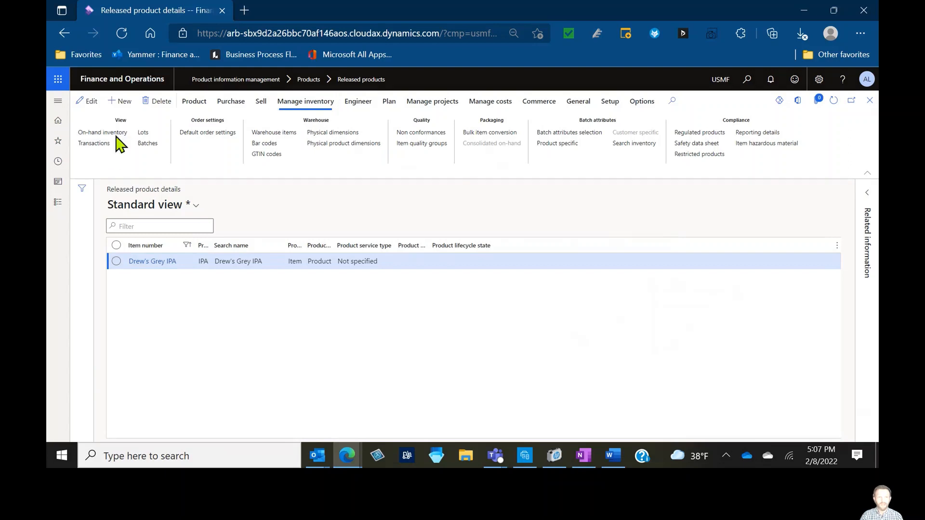
left_click(117, 135)
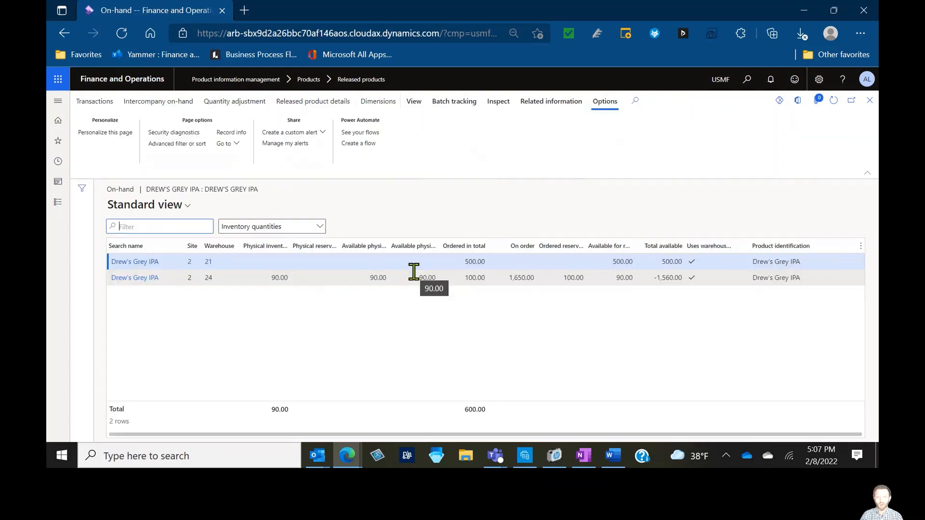
left_click(413, 274)
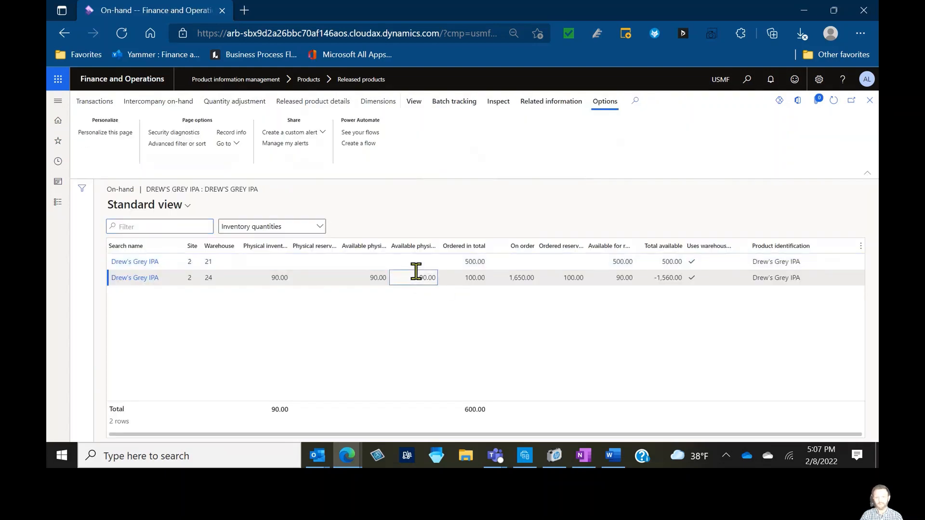
left_click(251, 107)
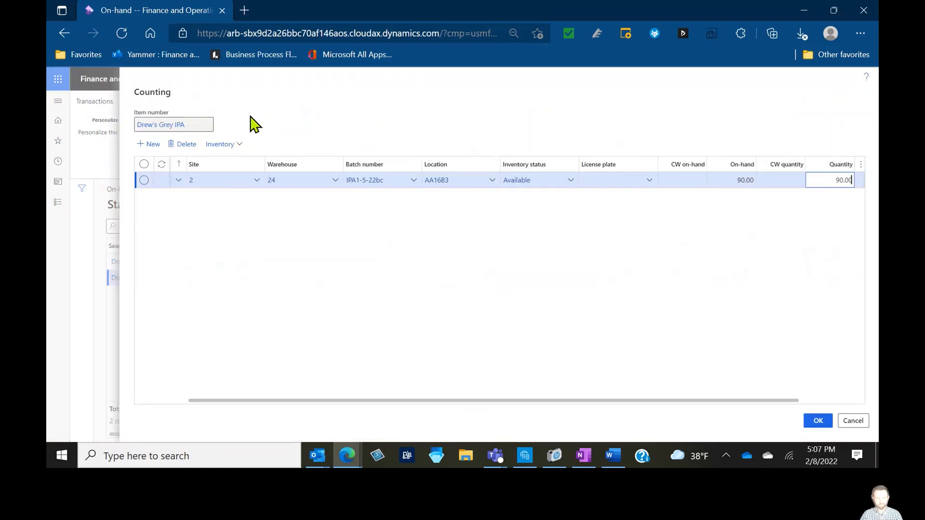
double_click(816, 181)
type("0")
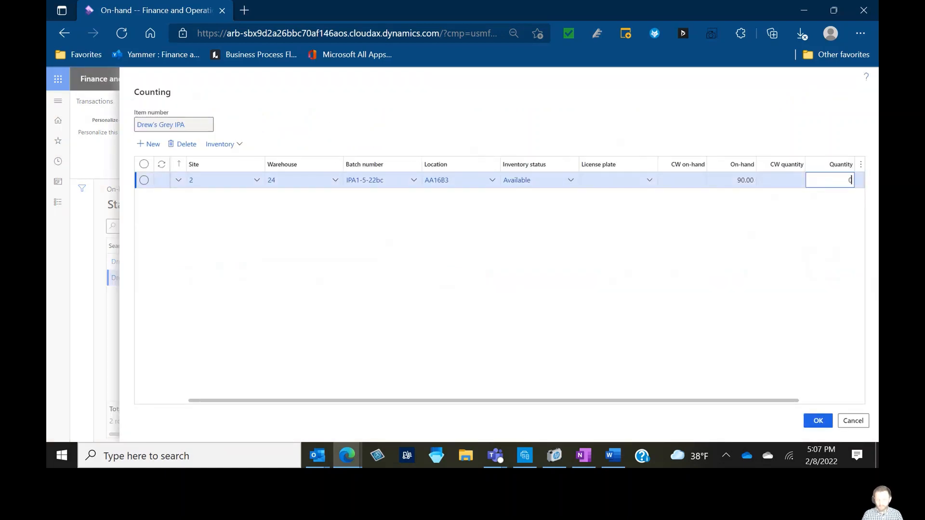
key("Tab")
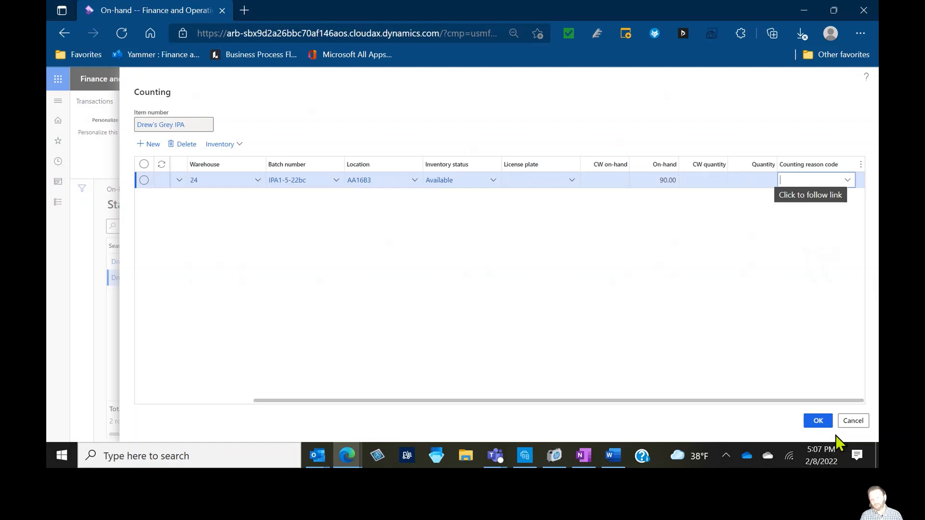
left_click(822, 430)
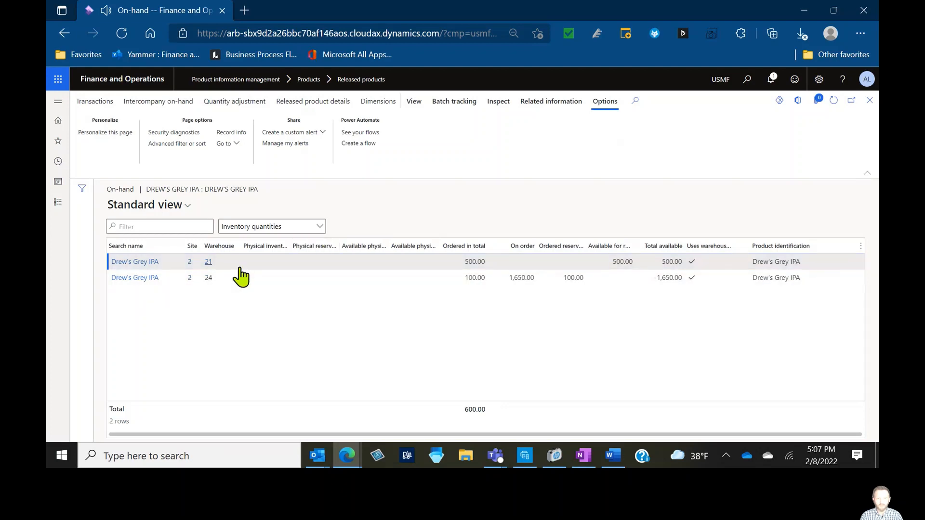
Open net requirements for Drew's Grey IPA and switch the plan to StaticPlan
key("Escape")
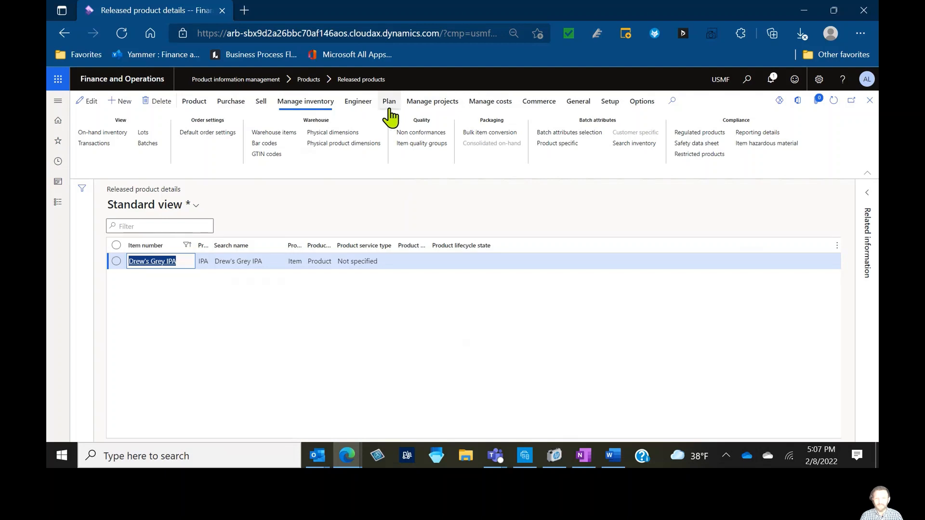
left_click(389, 102)
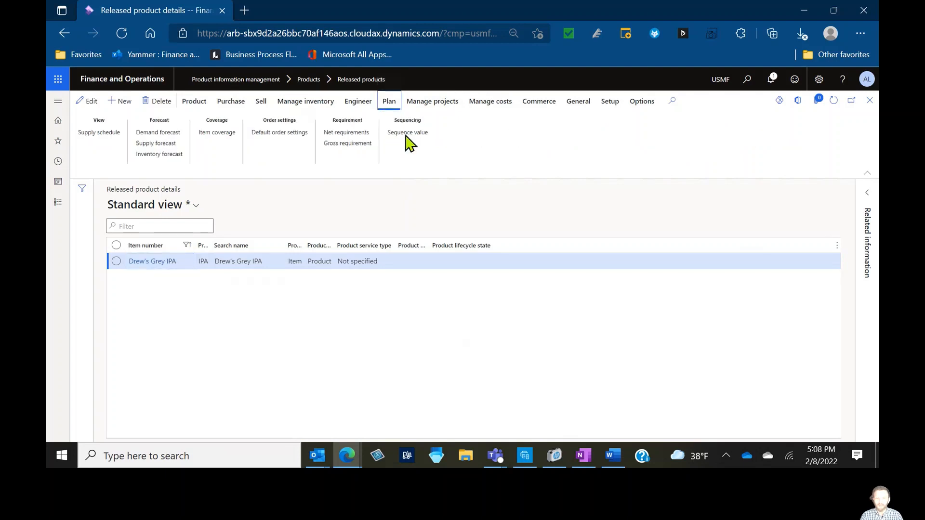
left_click(340, 132)
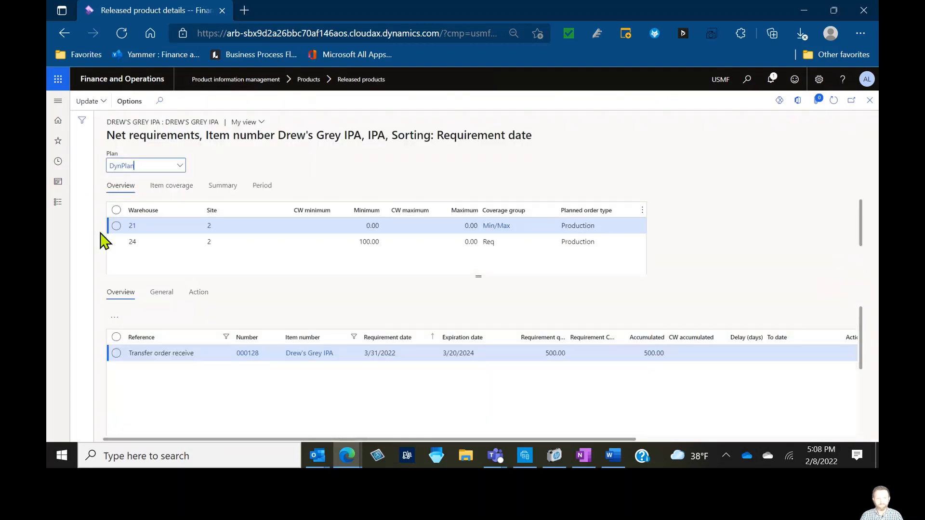
left_click(181, 167)
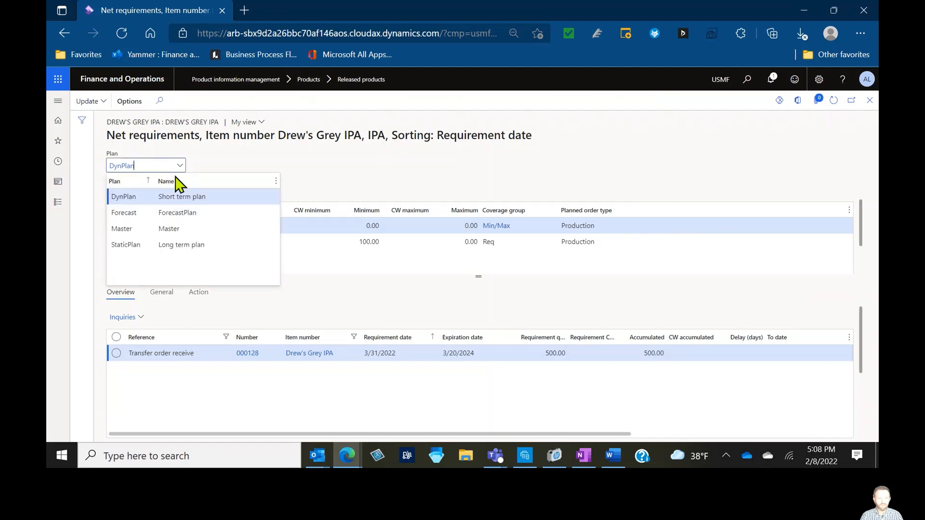
left_click(134, 250)
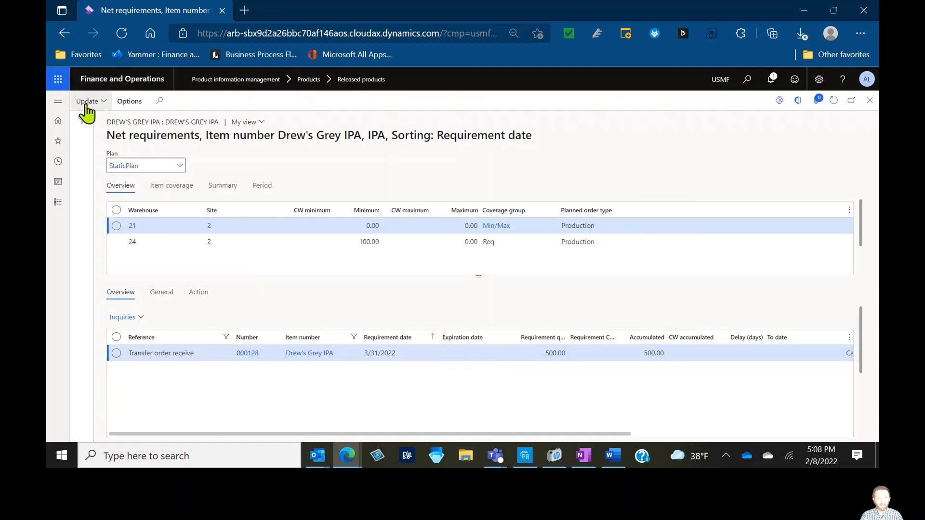
Run master scheduling for the item using the StaticPlan master plan
left_click(88, 101)
left_click(98, 133)
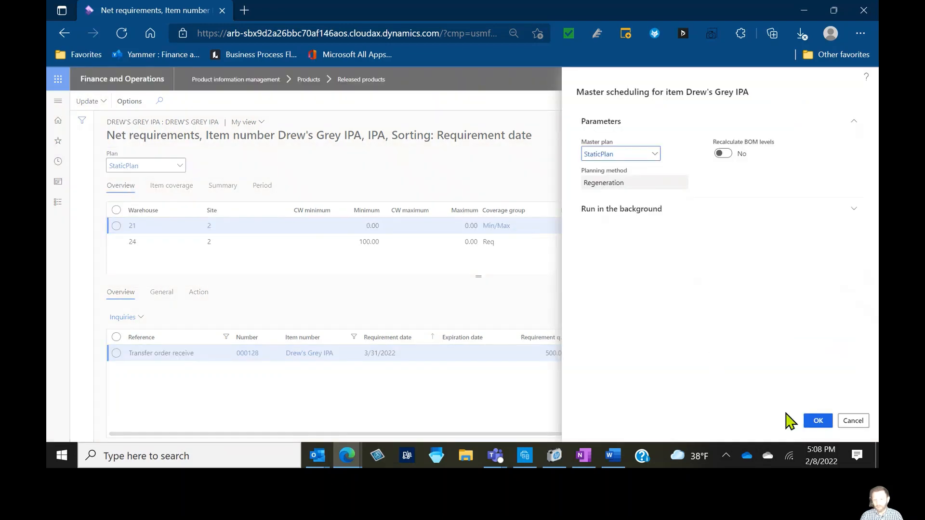
left_click(813, 422)
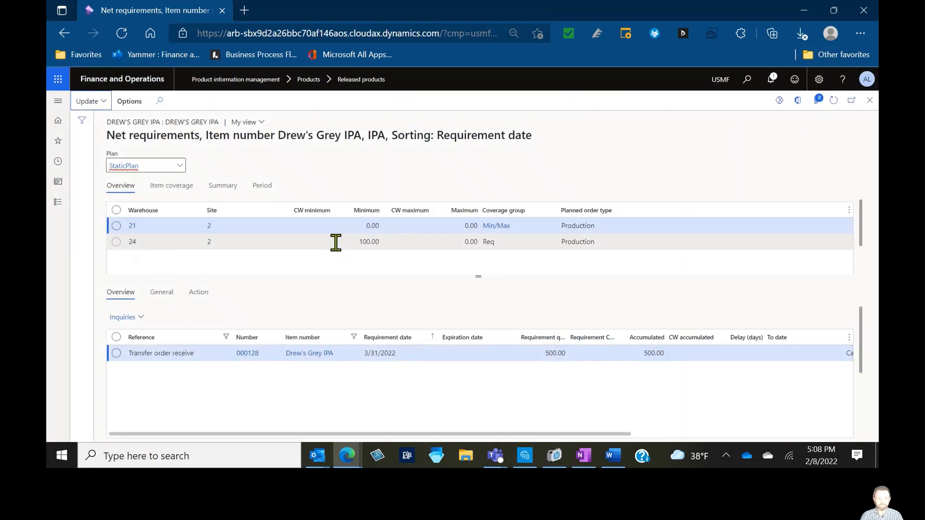
Examine warehouse 24's requirement transactions and the pegging for the demand forecast and planned batch order
left_click(334, 241)
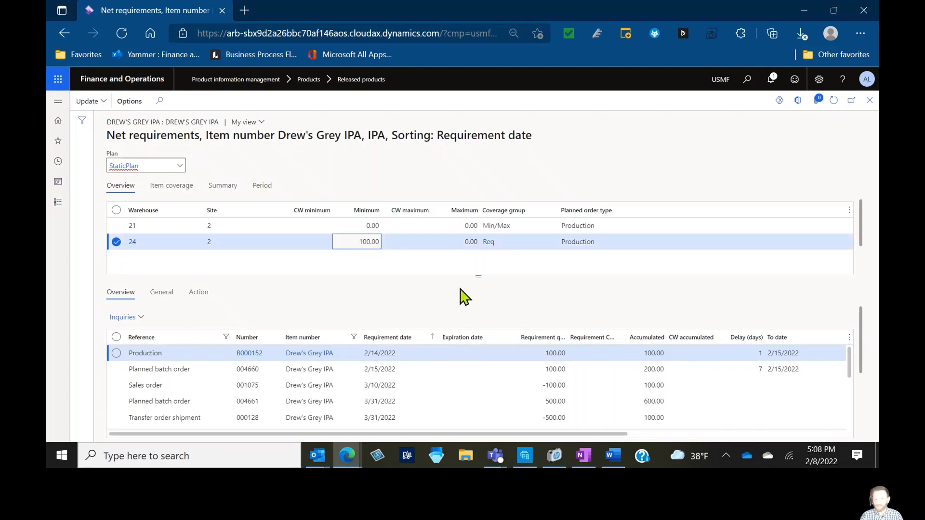
left_click_drag(471, 275, 477, 248)
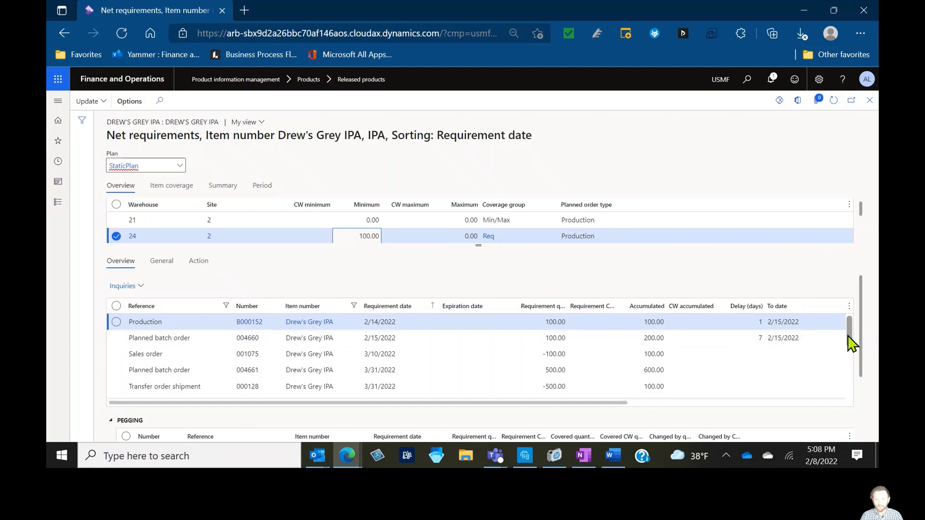
left_click_drag(848, 337, 845, 409)
left_click(705, 391)
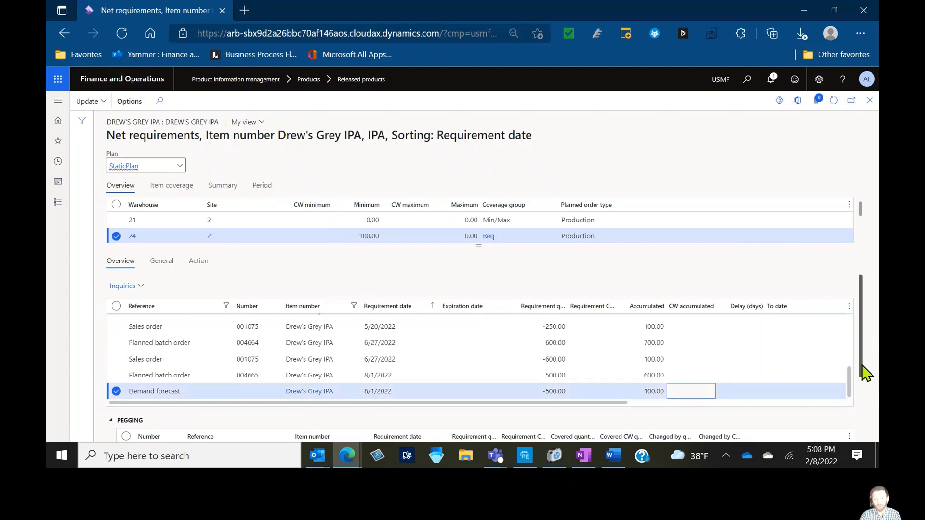
left_click_drag(866, 372, 862, 407)
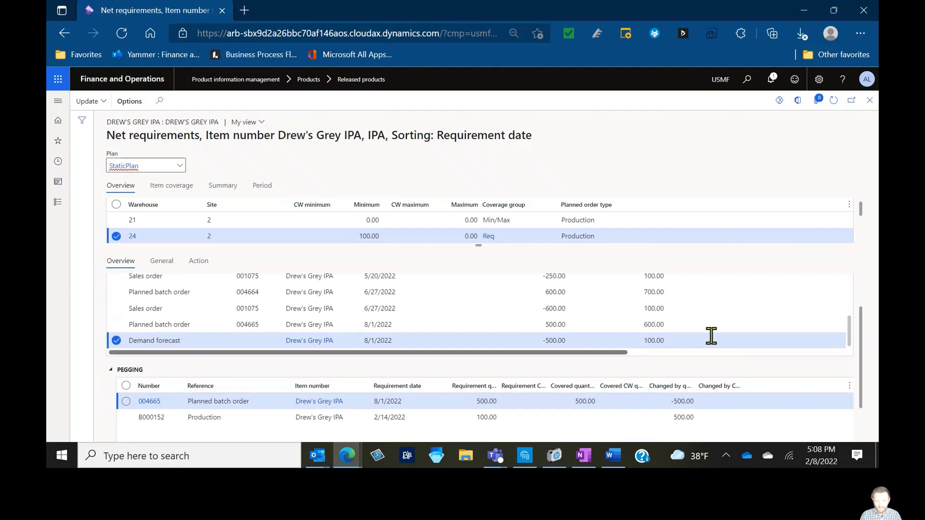
left_click(691, 324)
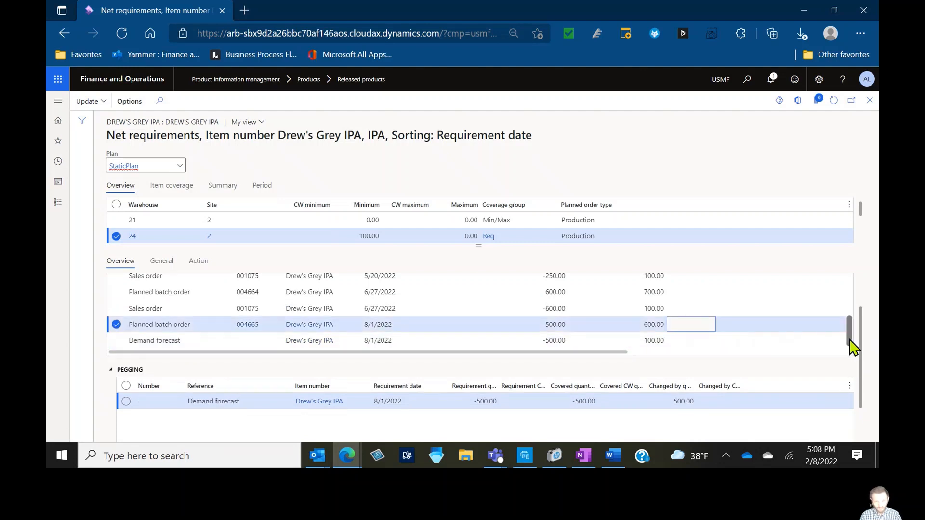
left_click_drag(853, 346, 848, 255)
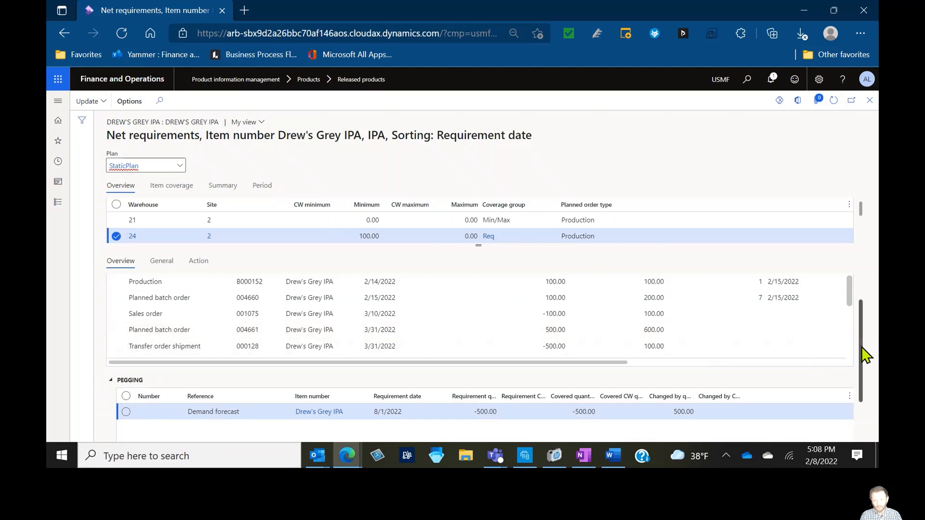
left_click_drag(862, 345, 861, 316)
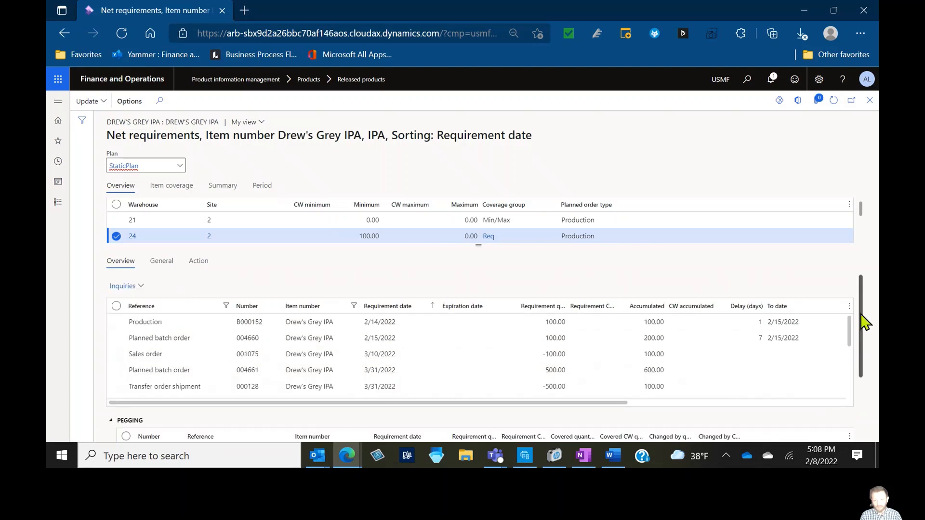
Examine warehouse 24's requirement transactions and the safety stock pegging line, then close net requirements
left_click(312, 323)
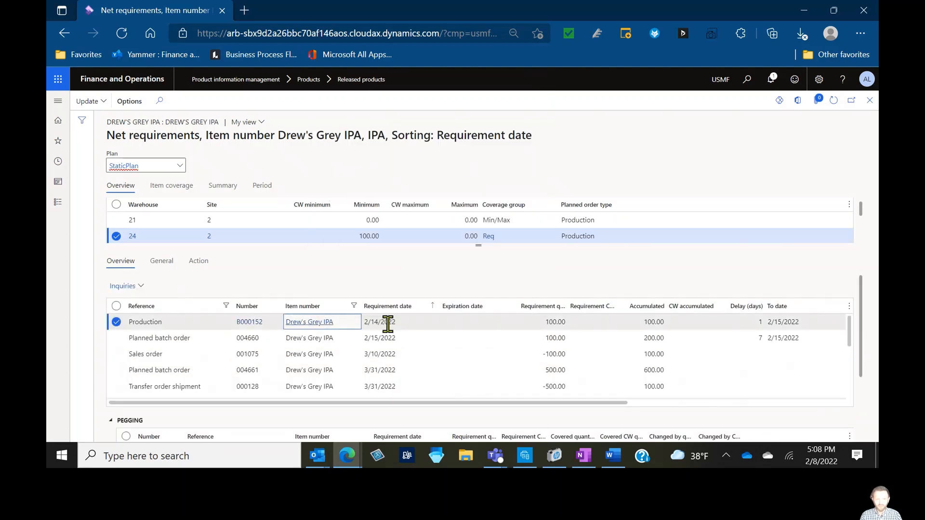
left_click_drag(863, 357, 860, 413)
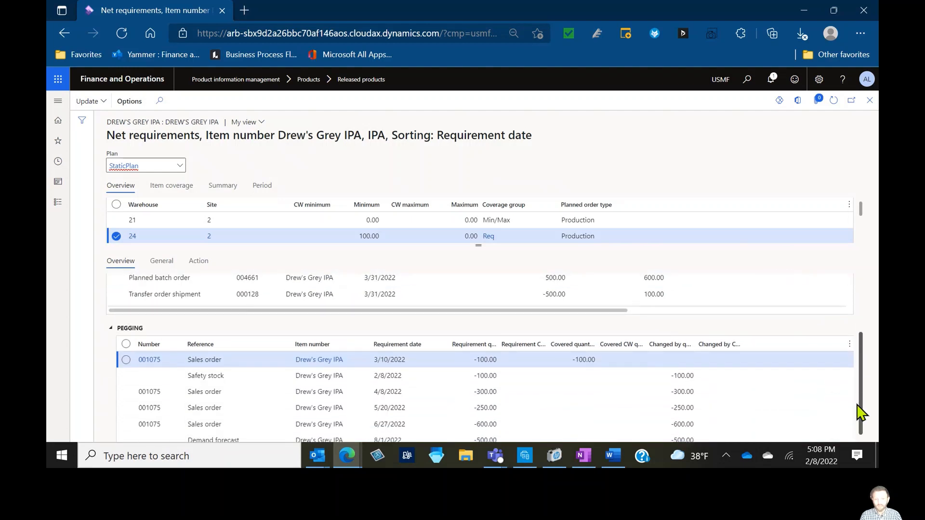
left_click(431, 375)
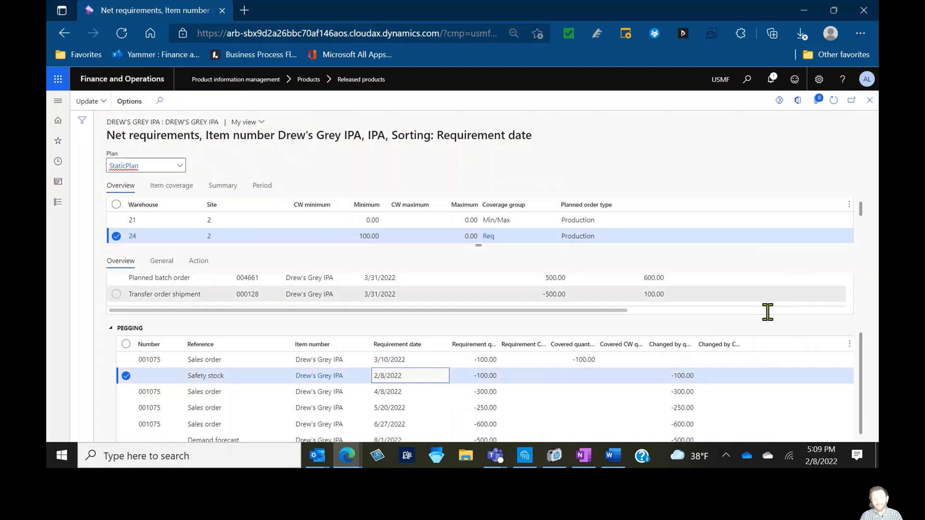
left_click(770, 332)
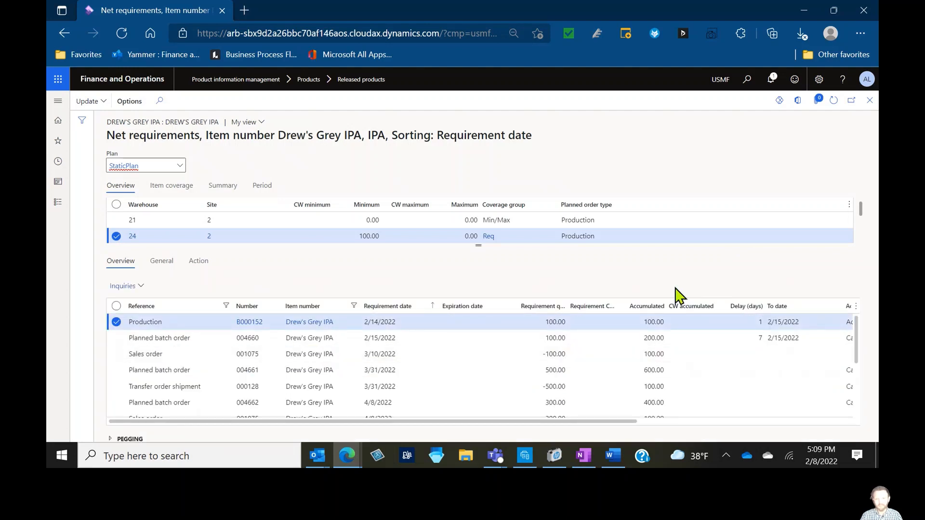
key("Escape")
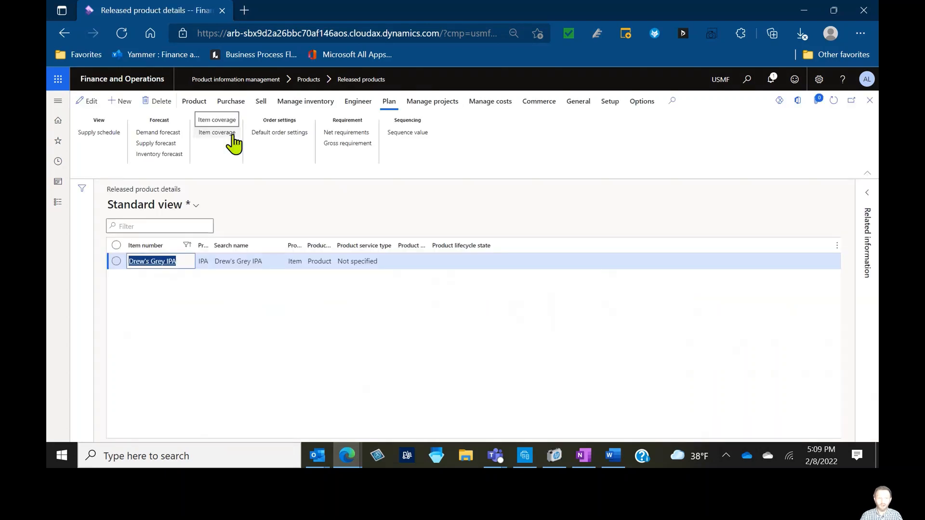
Set warehouse 24's item coverage fulfill minimum to Today's date + procurement time and close item coverage
left_click(233, 137)
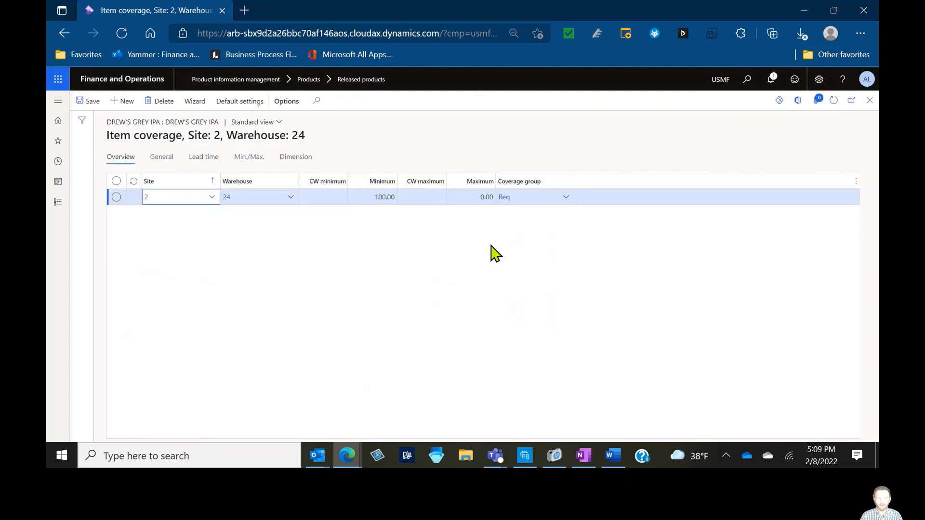
left_click(383, 197)
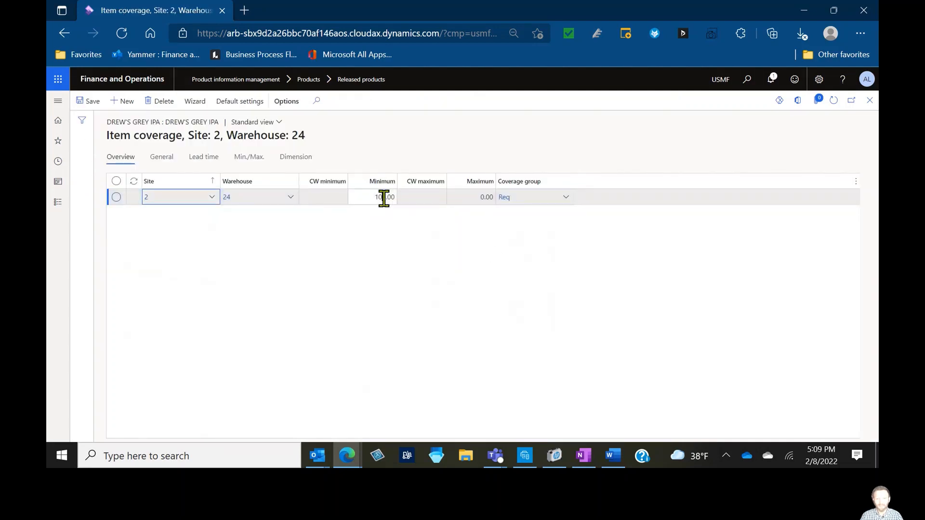
left_click(159, 158)
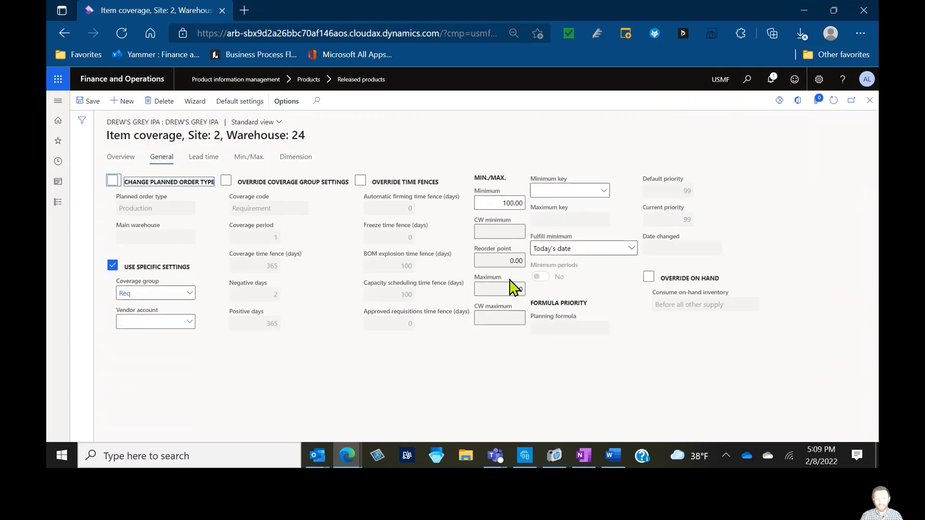
left_click(631, 249)
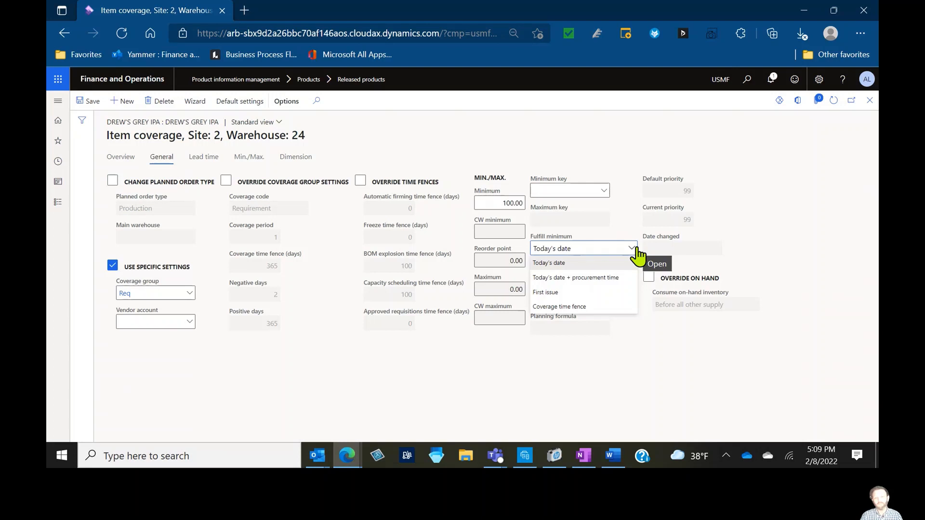
left_click(628, 288)
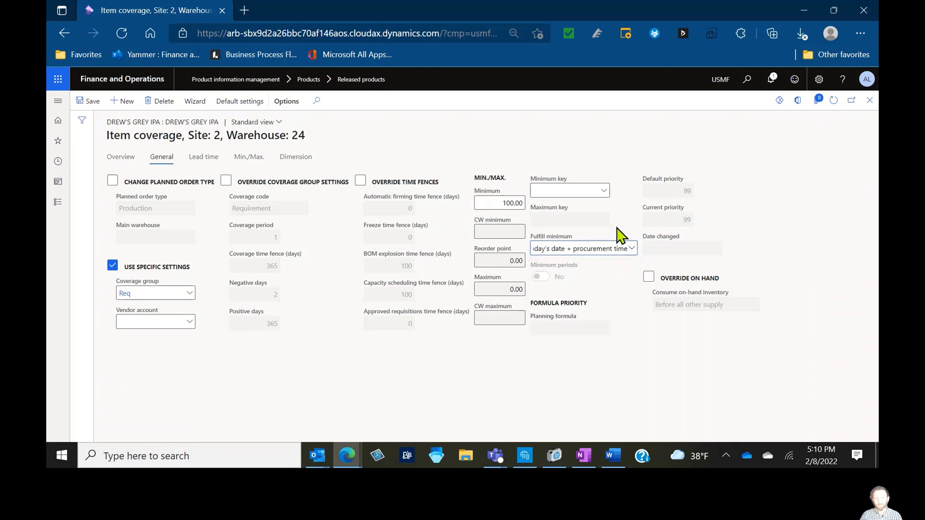
left_click(121, 157)
left_click(869, 100)
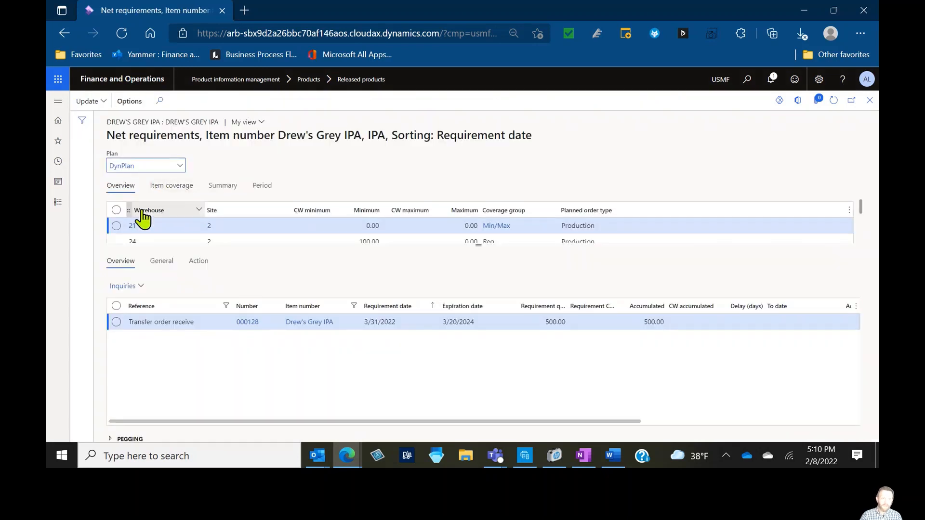
left_click(180, 166)
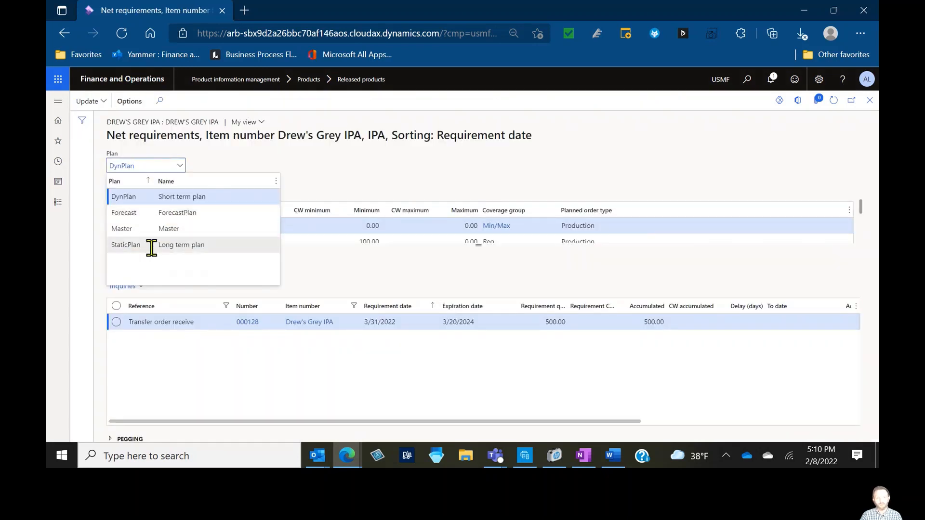
left_click(154, 229)
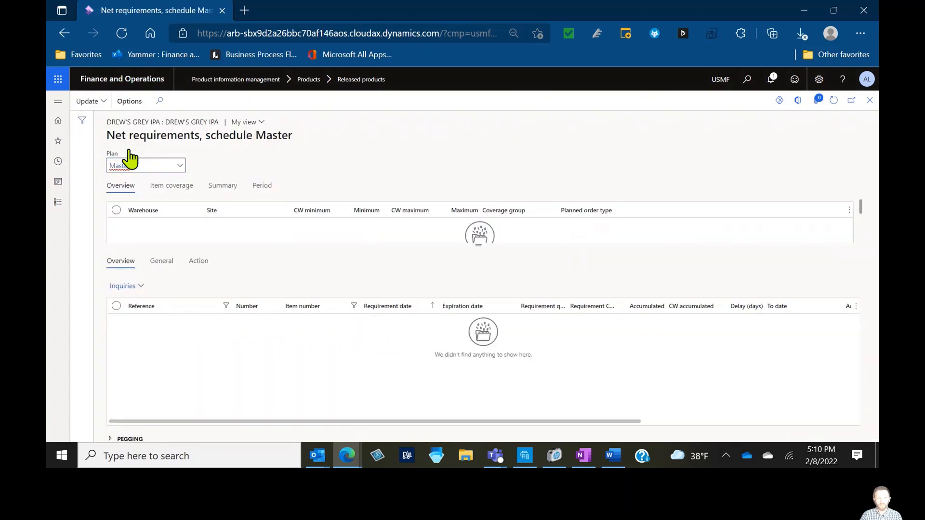
left_click(87, 101)
left_click(114, 133)
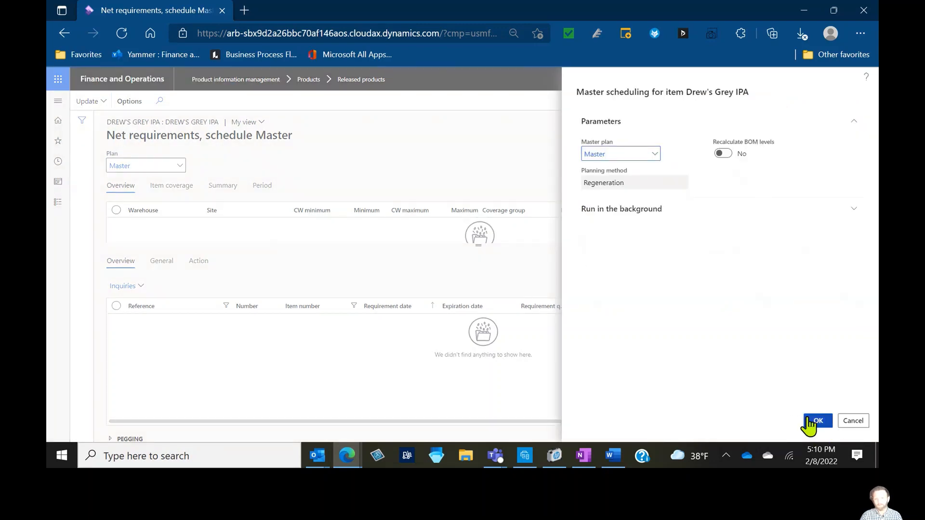
left_click(855, 425)
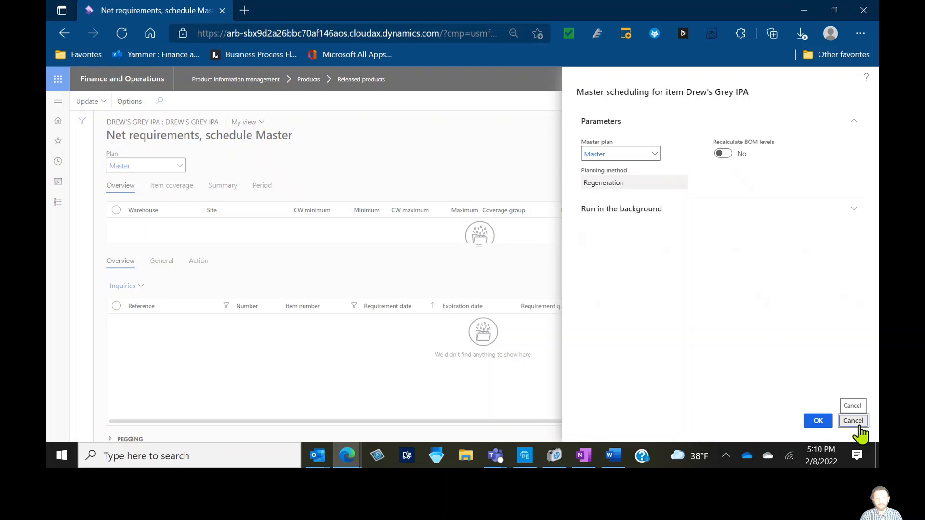
Switch the net requirements plan to StaticPlan and rerun master scheduling for the item
left_click(180, 165)
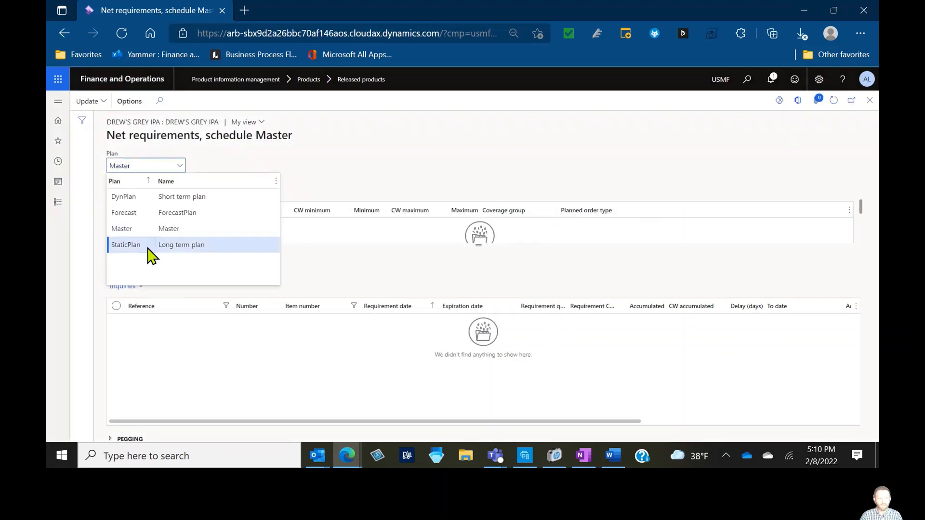
left_click(147, 244)
left_click(87, 102)
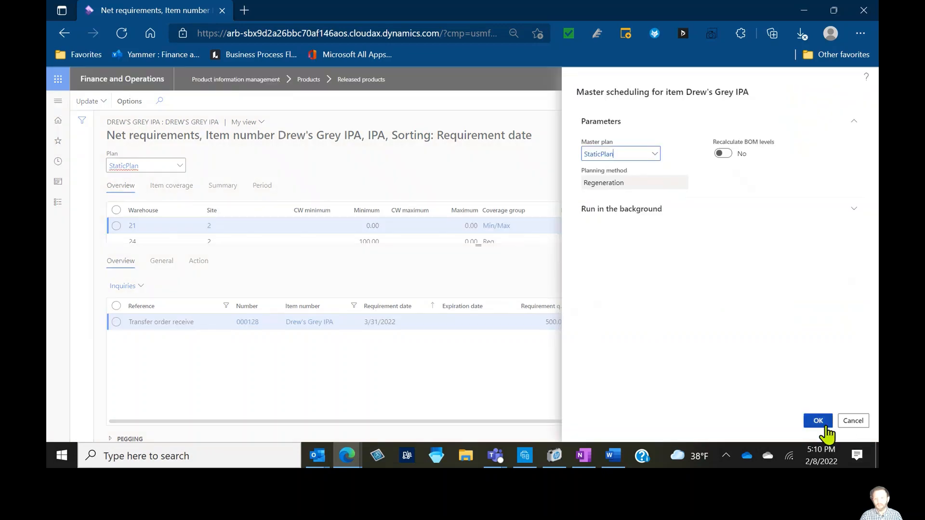
left_click(188, 240)
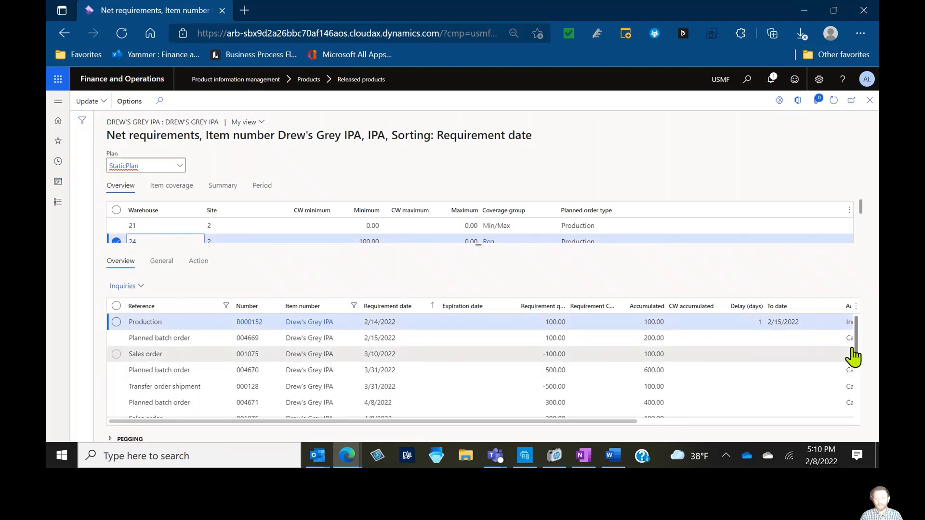
Examine warehouse 24's requirement actions and the pegging for the safety stock demand
scroll(852, 356, "right", 3)
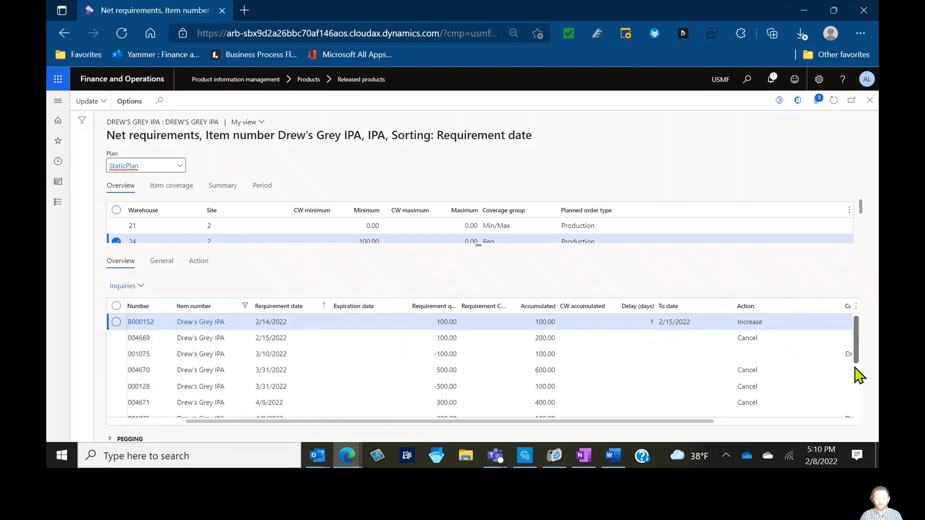
scroll(855, 367, "down", 3)
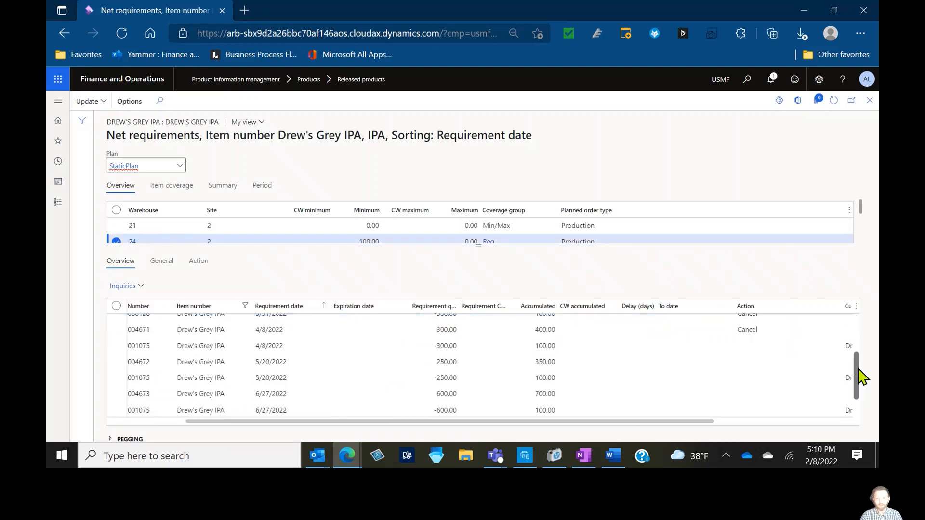
left_click(111, 439)
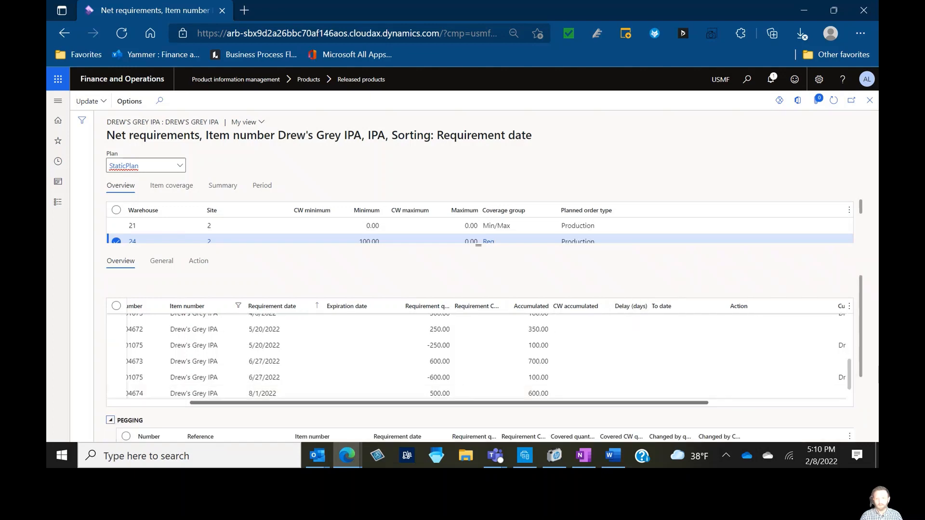
left_click_drag(862, 377, 863, 429)
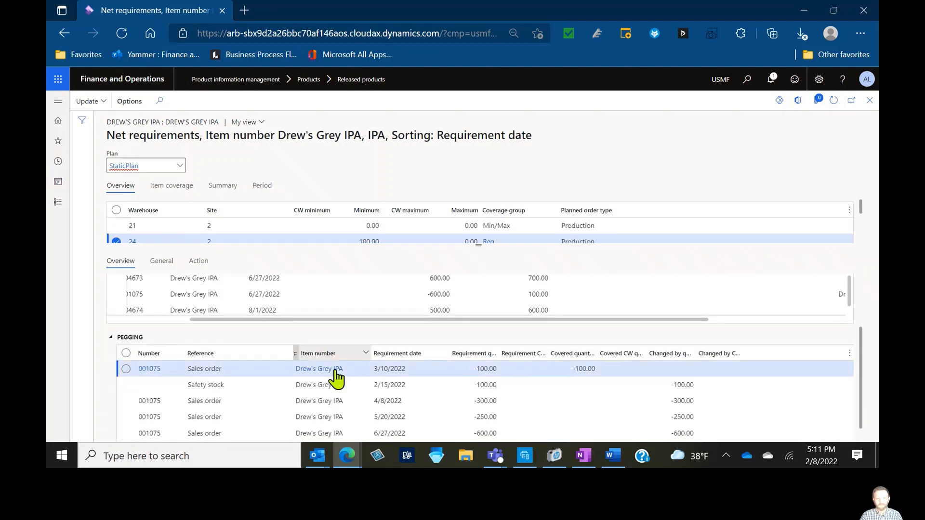
left_click(393, 385)
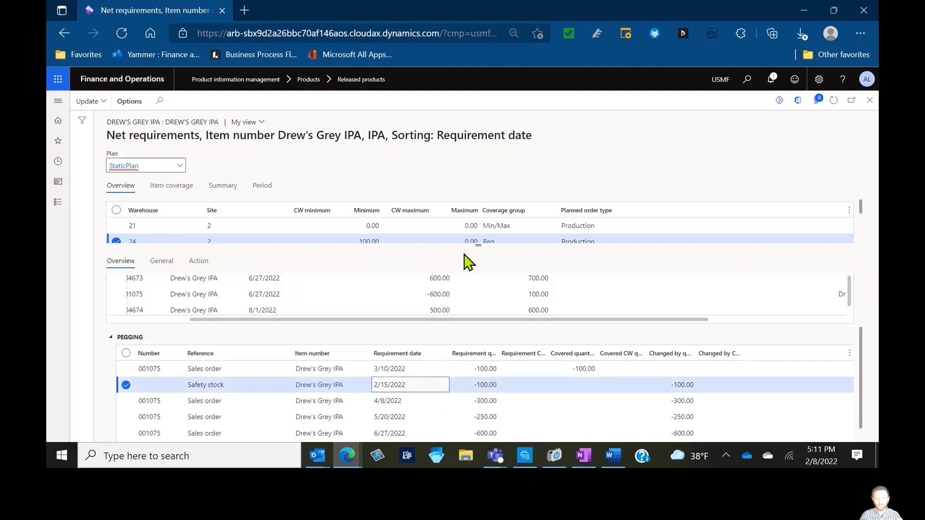
left_click_drag(438, 255, 419, 299)
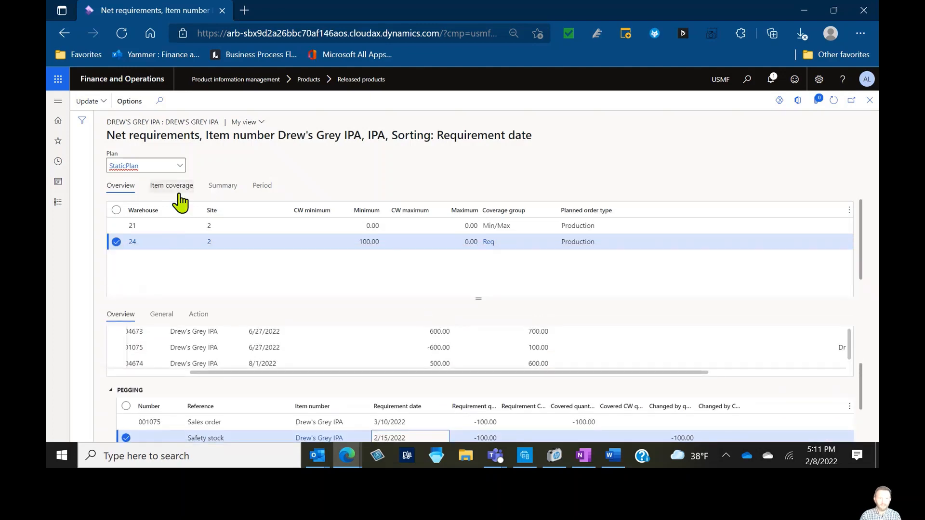
Review warehouse 24's item coverage details such as lead time, then close net requirements
left_click(179, 194)
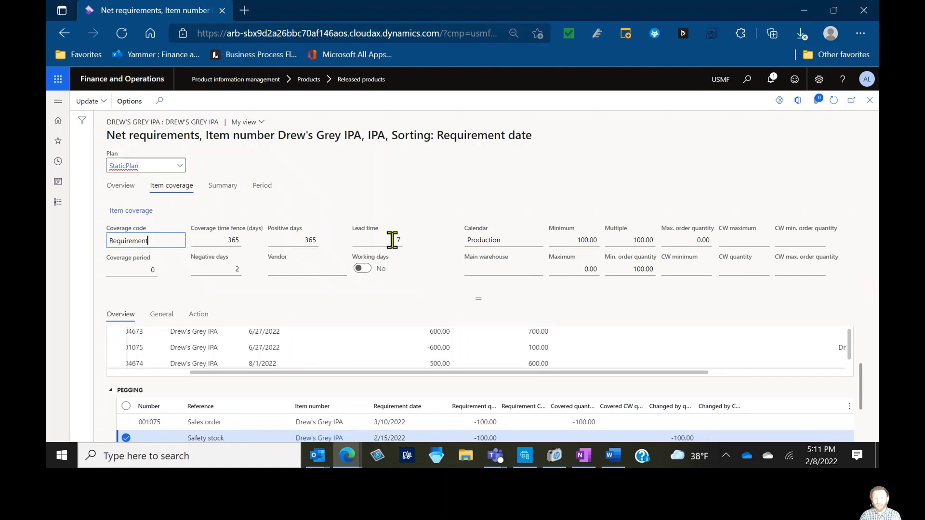
left_click(363, 239)
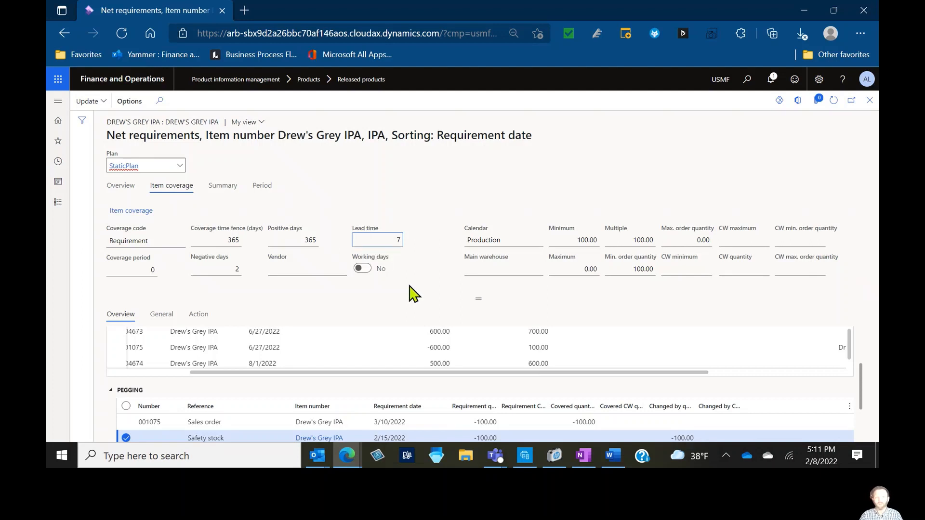
left_click(724, 176)
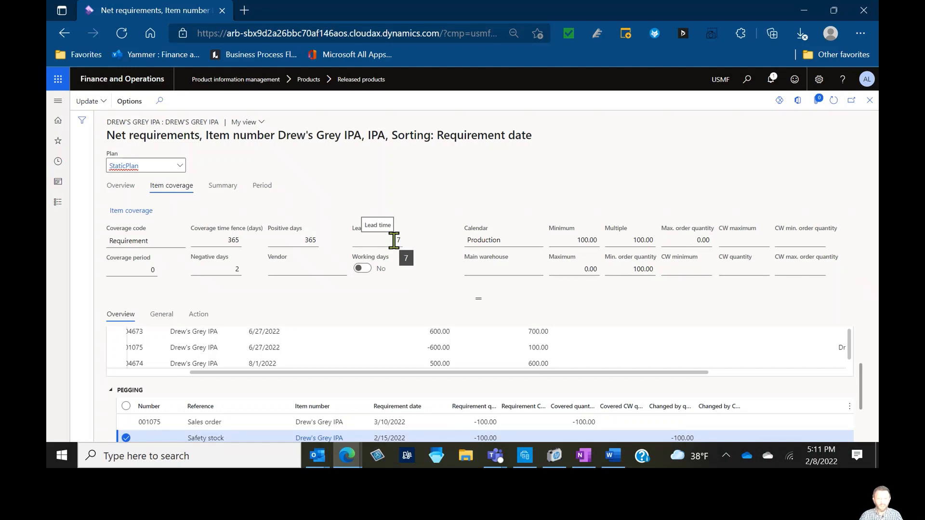
left_click(120, 186)
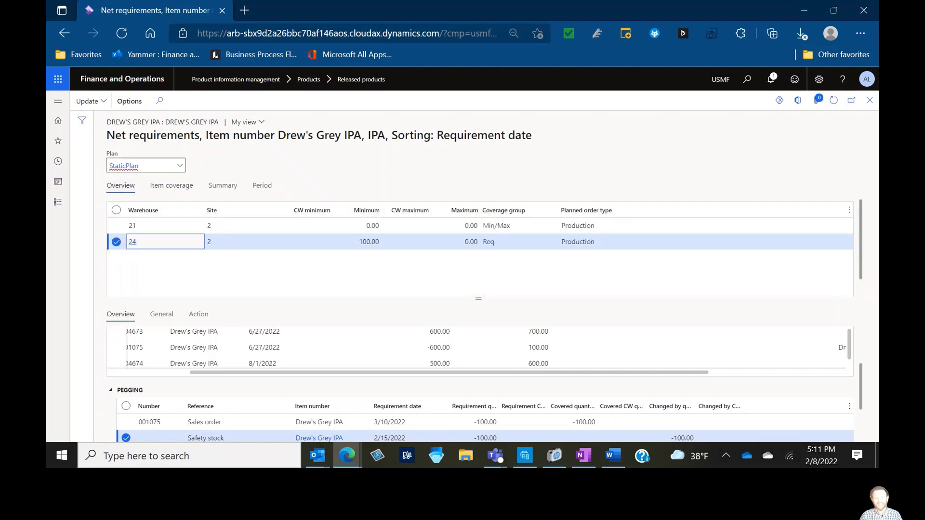
left_click(870, 101)
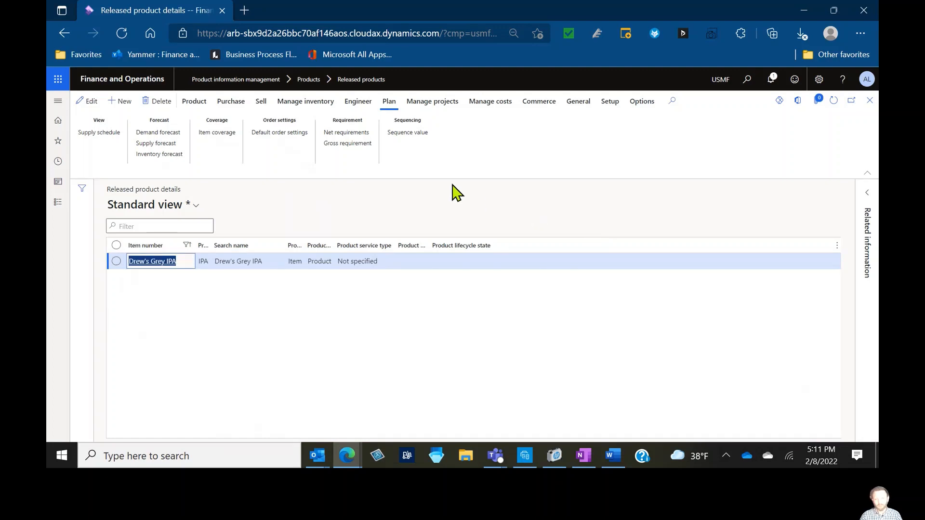
Open the item's default order settings, examine the inventory lead time and order quantities, then close them
left_click(288, 110)
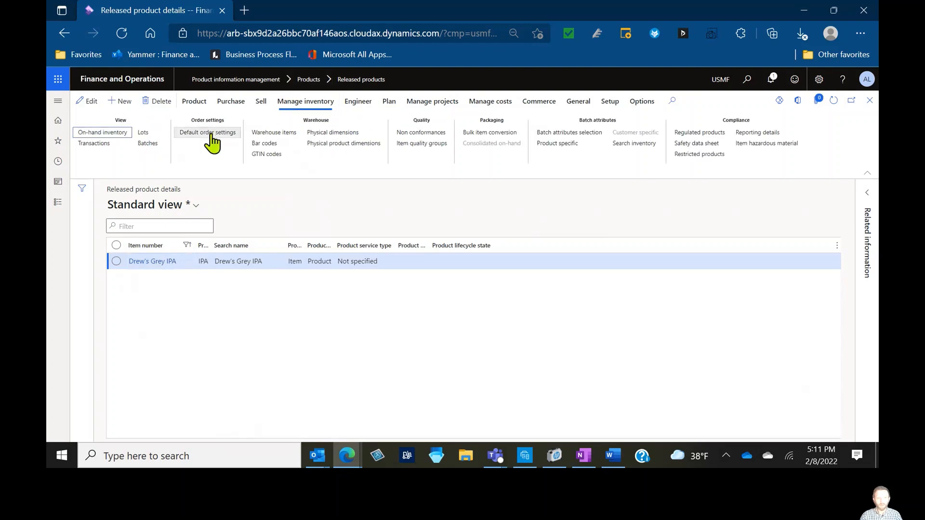
left_click(212, 135)
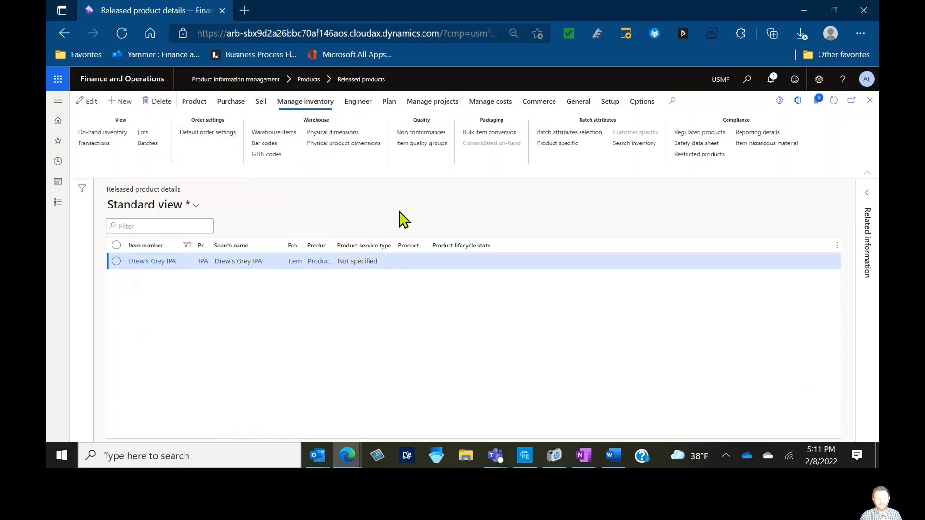
scroll(528, 355, "down", 5)
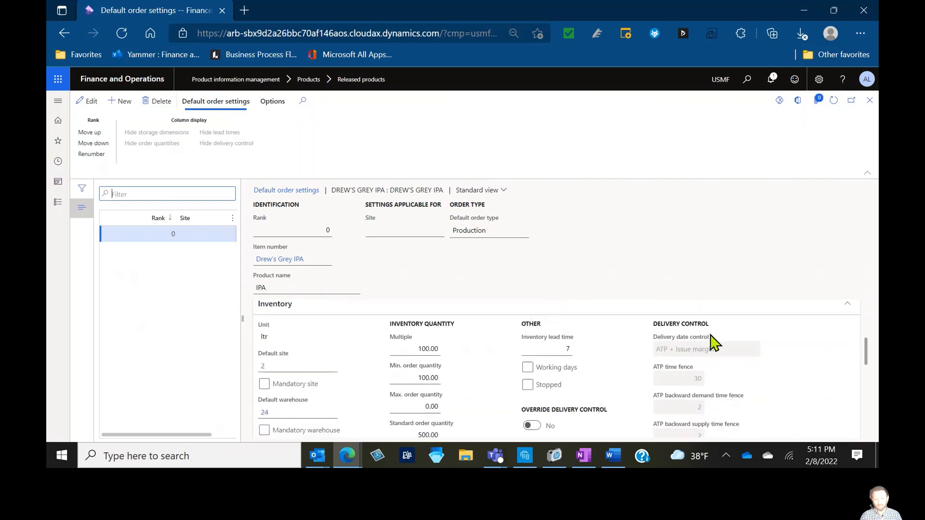
left_click(867, 172)
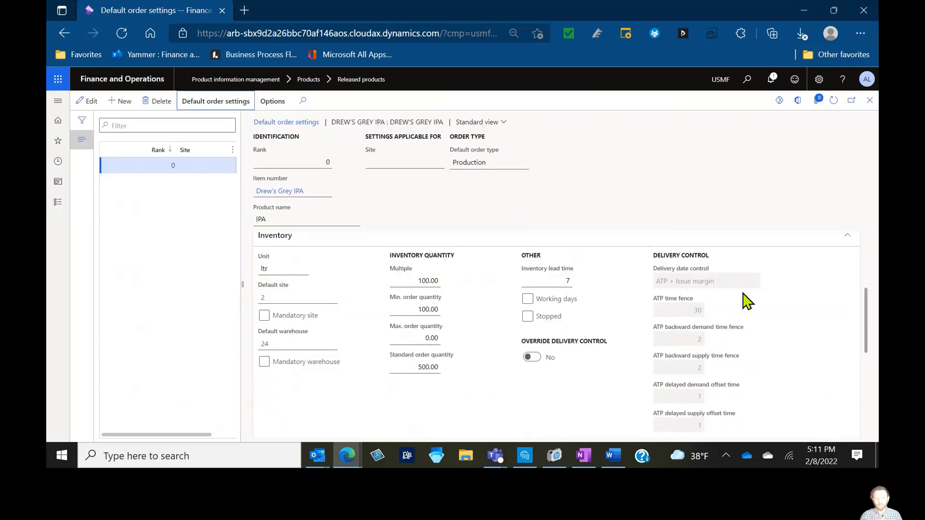
scroll(760, 303, "up", 2)
scroll(760, 303, "down", 1)
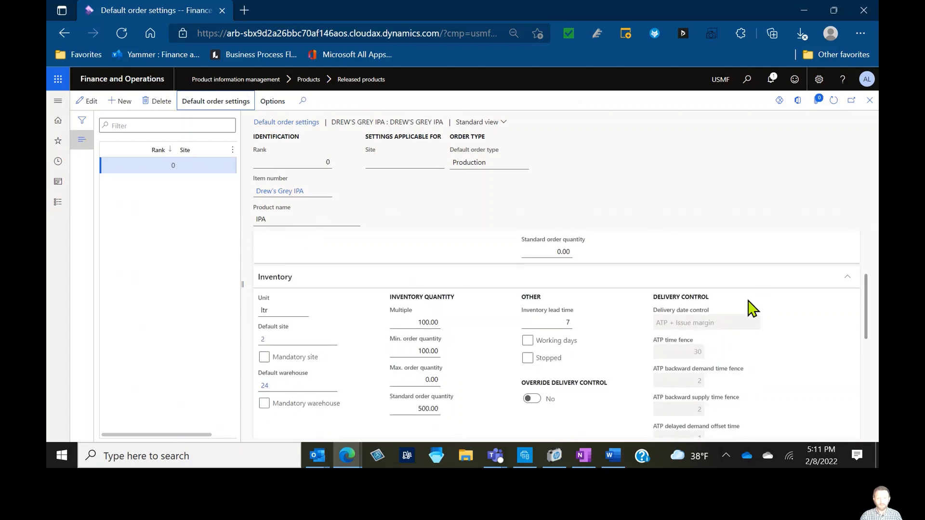
left_click(557, 323)
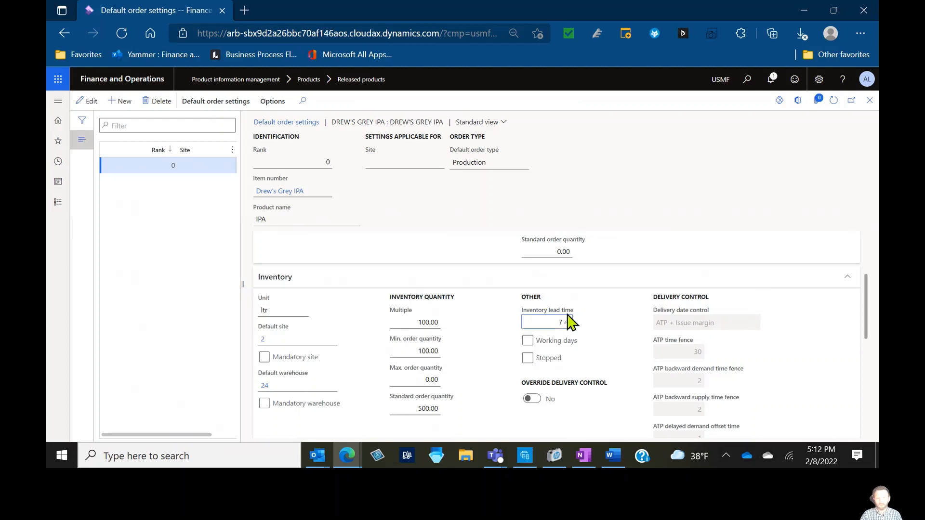
mouse_move(572, 322)
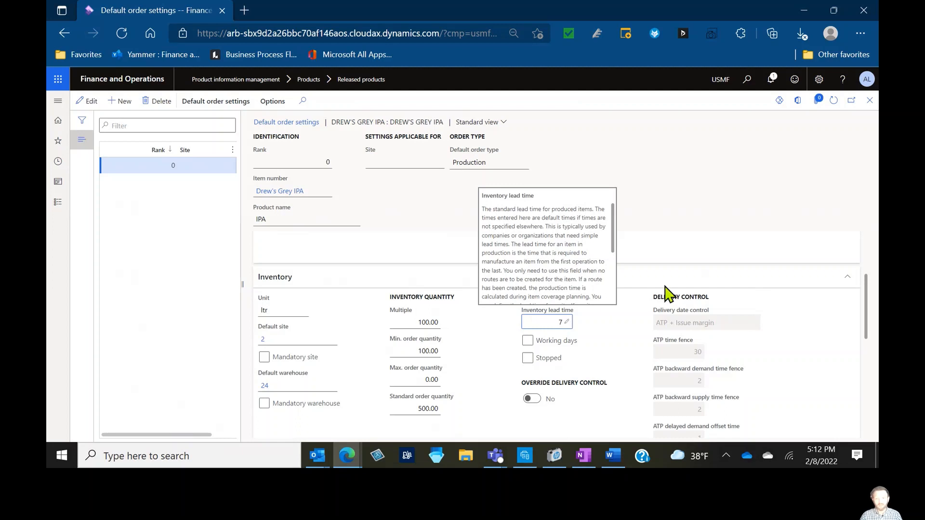
left_click(775, 284)
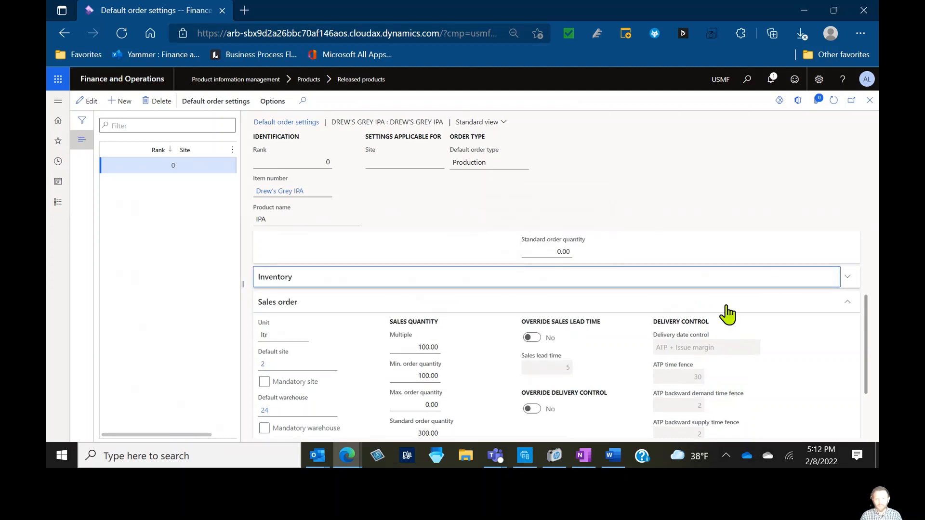
left_click(727, 307)
left_click(759, 246)
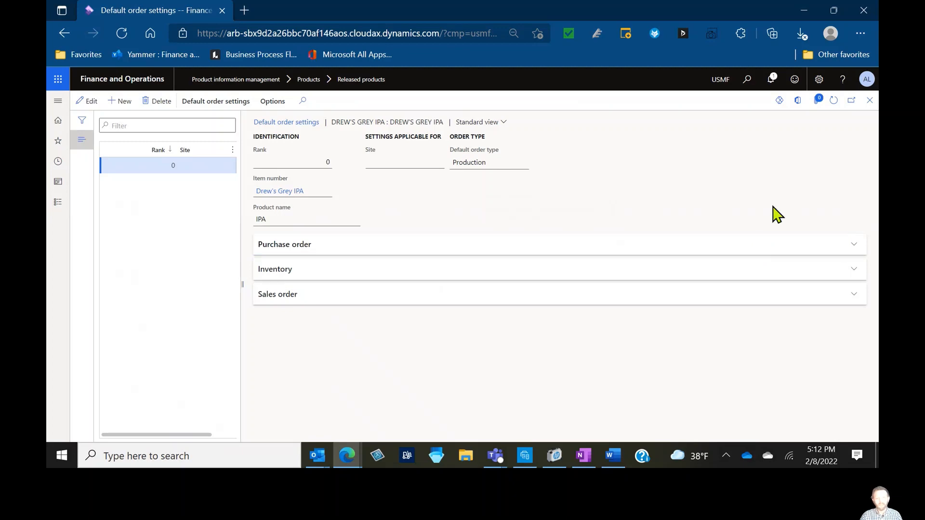
left_click(870, 100)
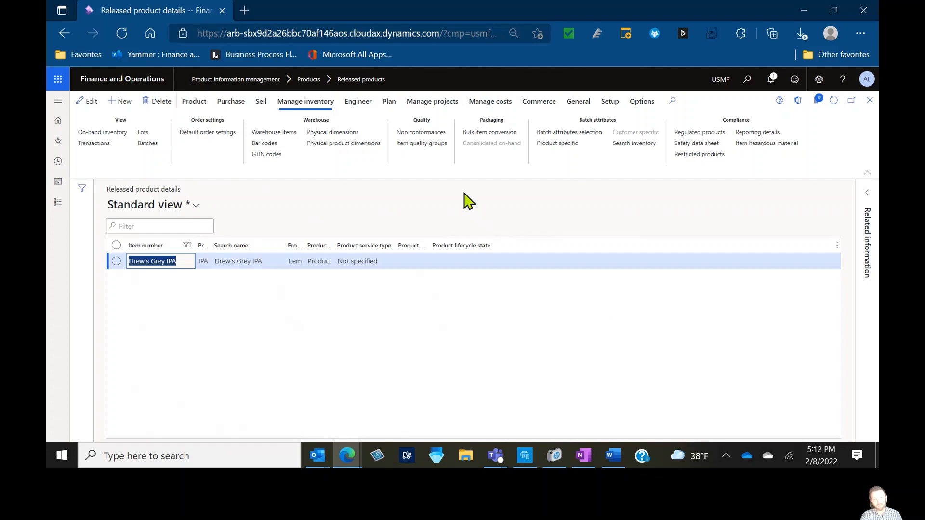
Open the item's route to check for route versions, then close it
left_click(355, 102)
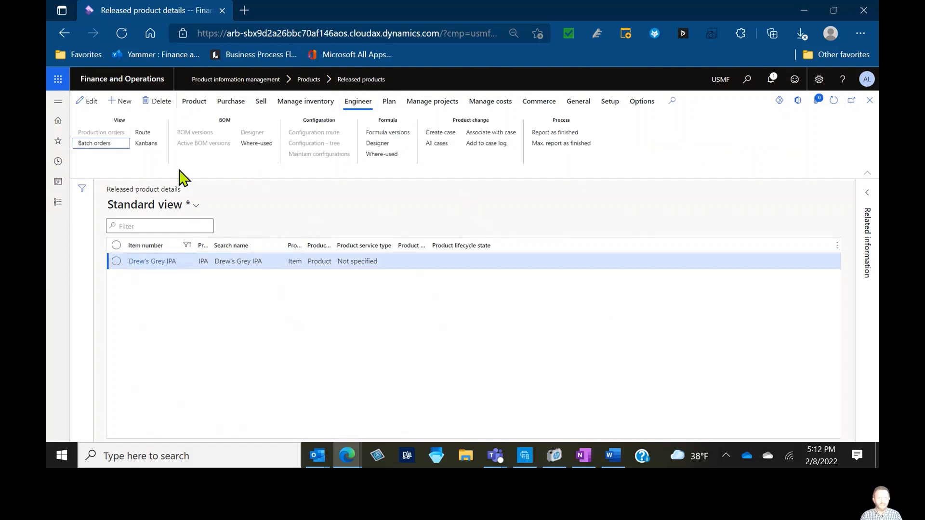
left_click(144, 134)
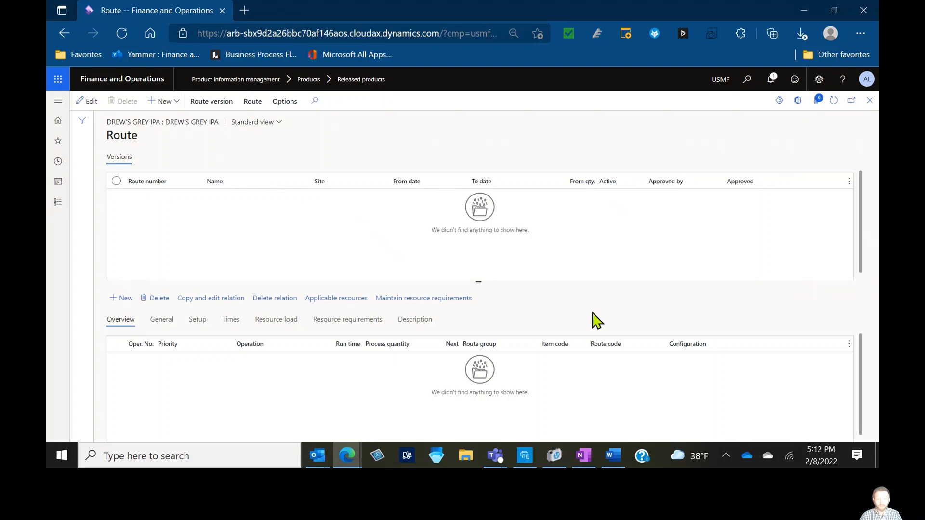
key("Escape")
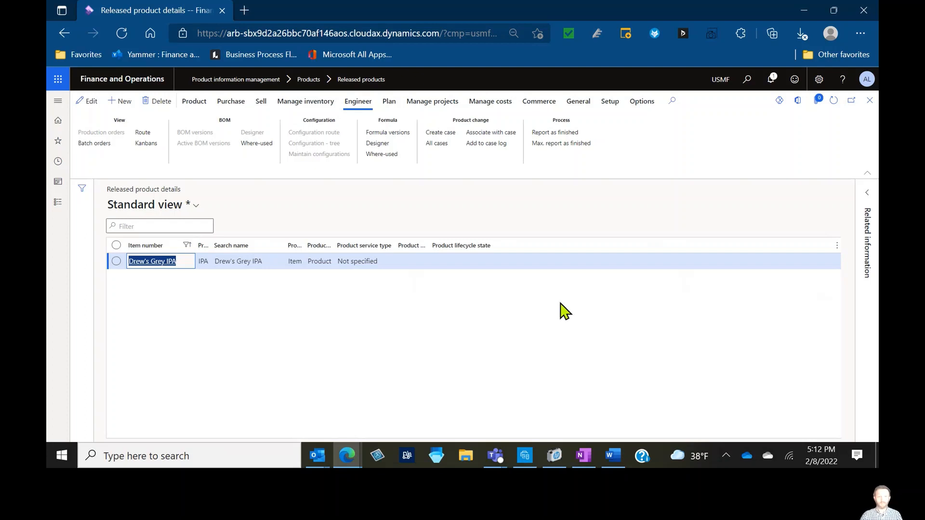
Set warehouse 24's item coverage fulfill minimum to First issue and close item coverage
left_click(389, 102)
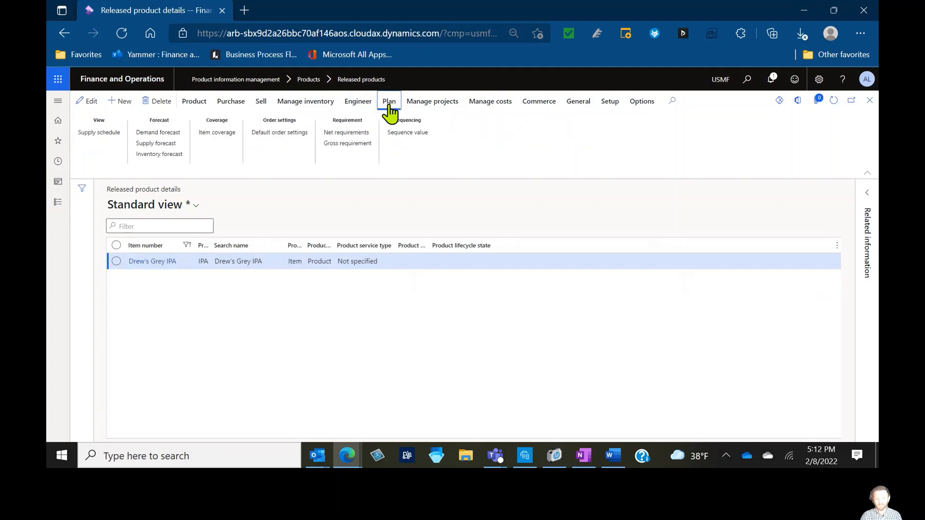
left_click(225, 135)
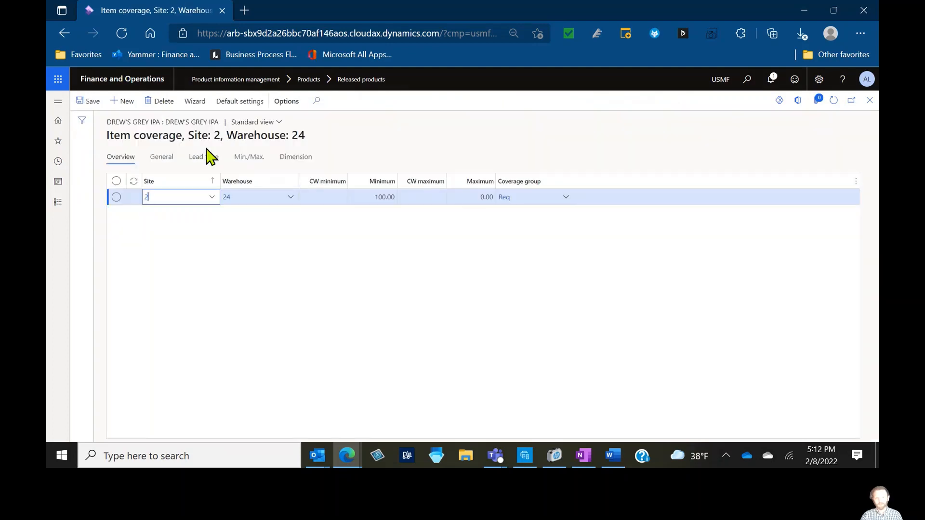
left_click(157, 163)
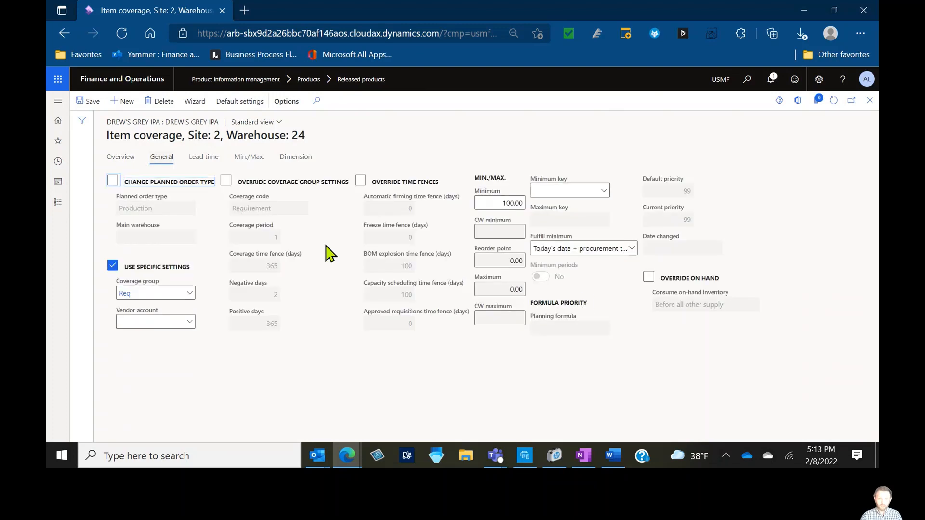
left_click(632, 250)
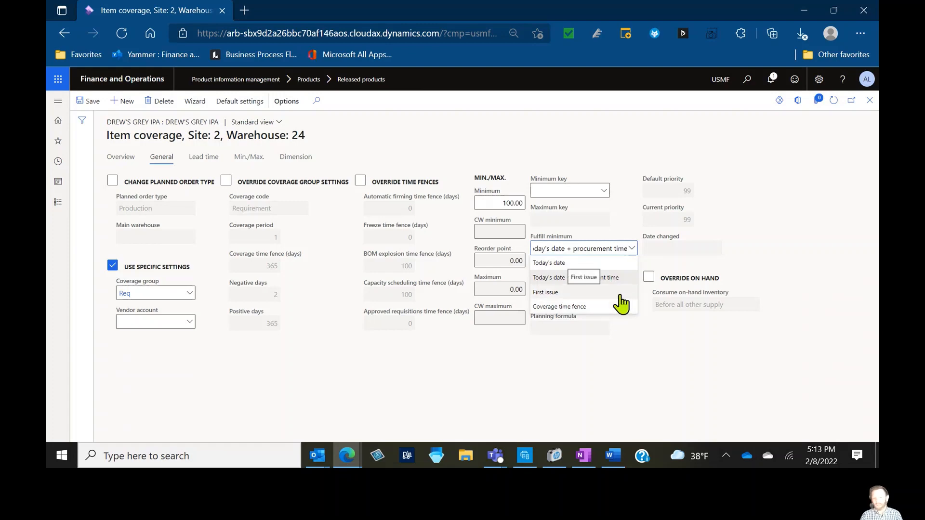
left_click(619, 294)
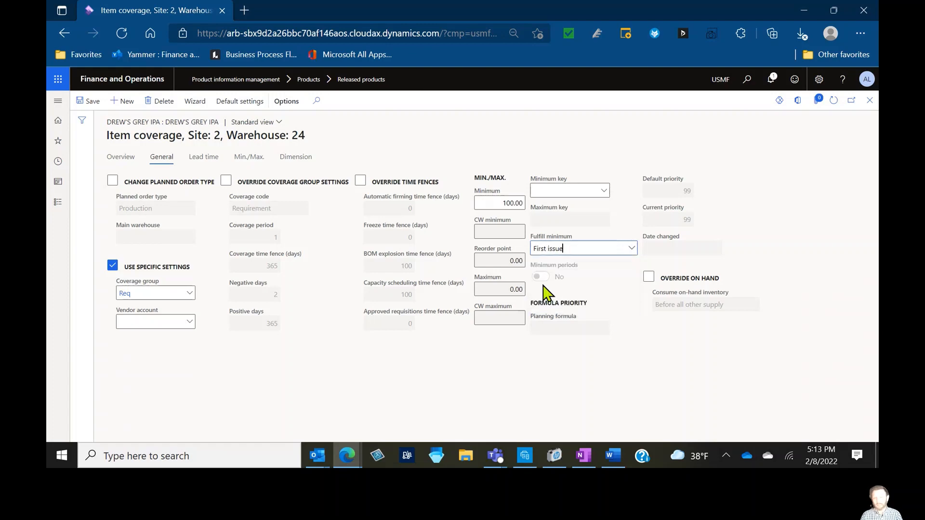
left_click(134, 158)
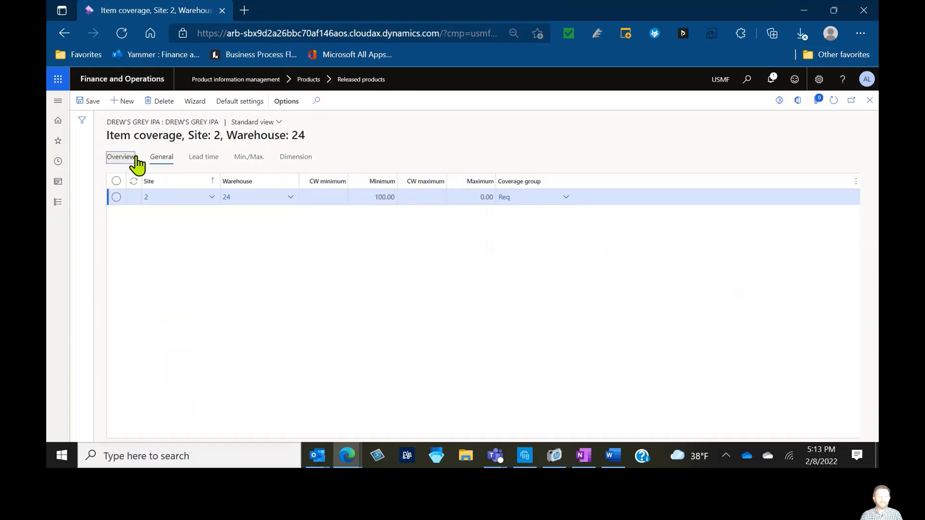
left_click(869, 100)
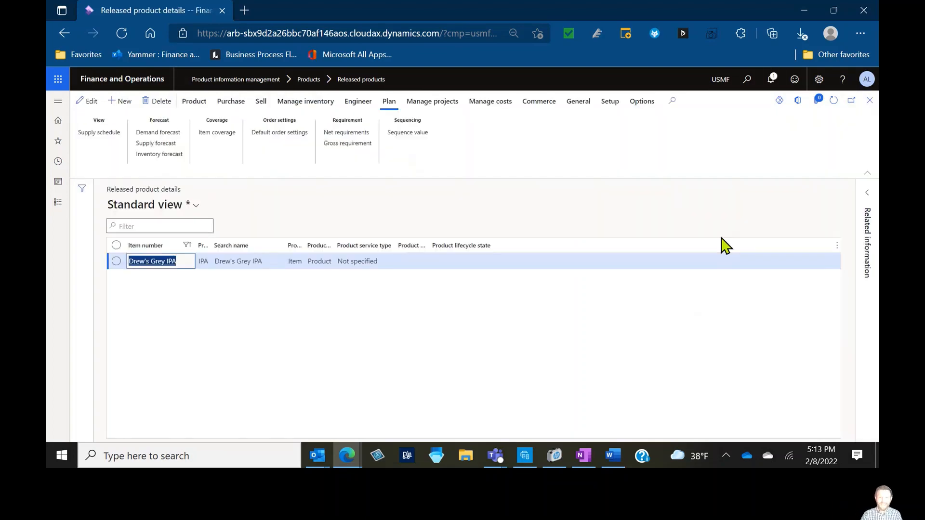
Open net requirements, choose the StaticPlan plan and run master scheduling for the item again
left_click(346, 134)
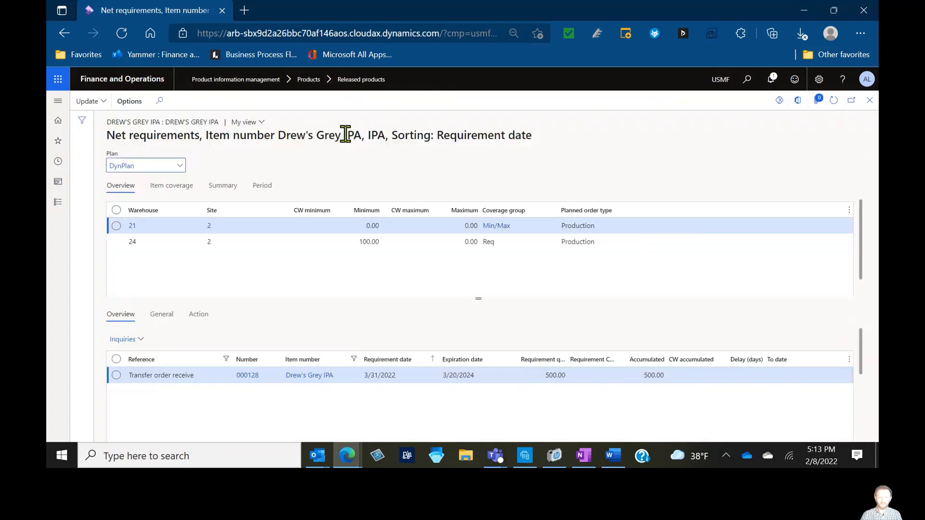
left_click(180, 166)
left_click(140, 249)
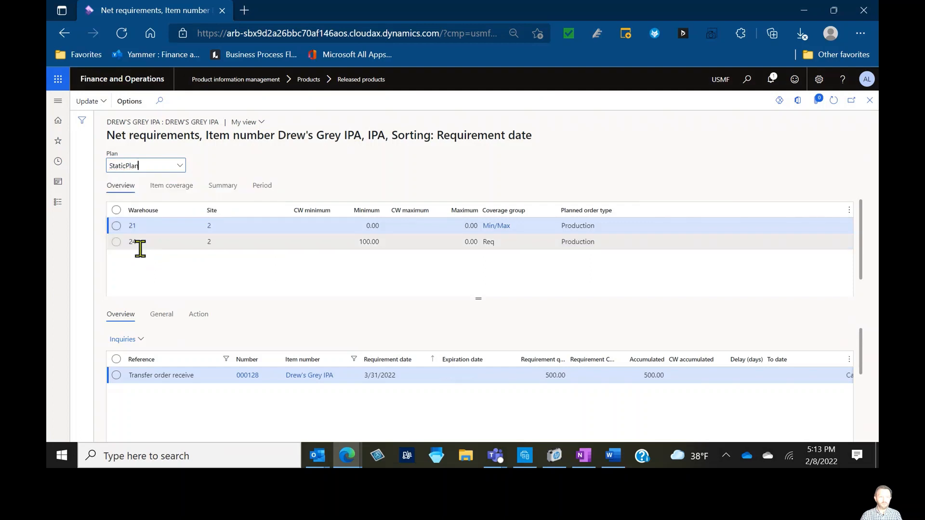
left_click(90, 102)
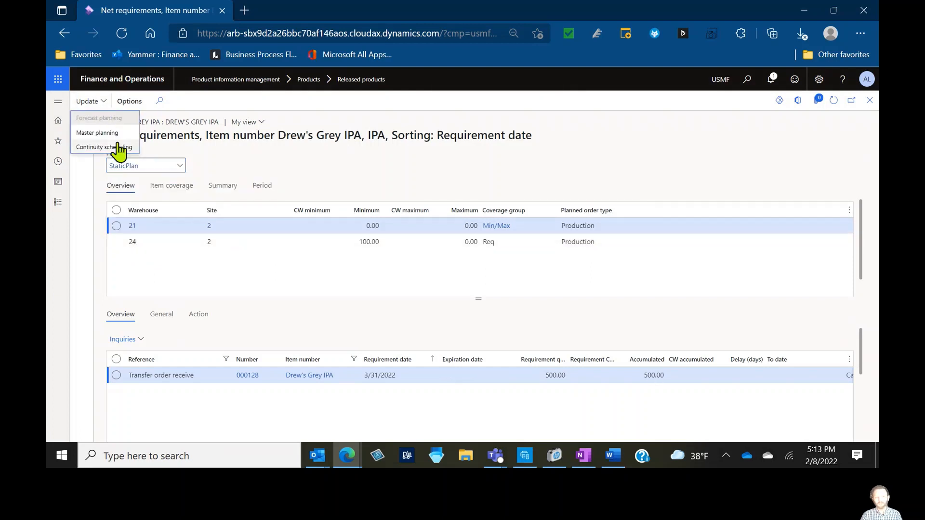
left_click(120, 147)
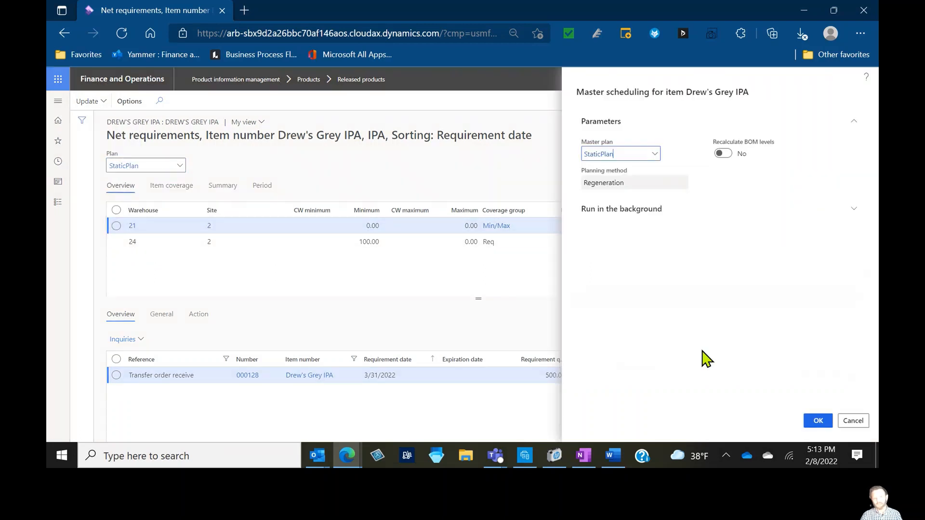
left_click(824, 422)
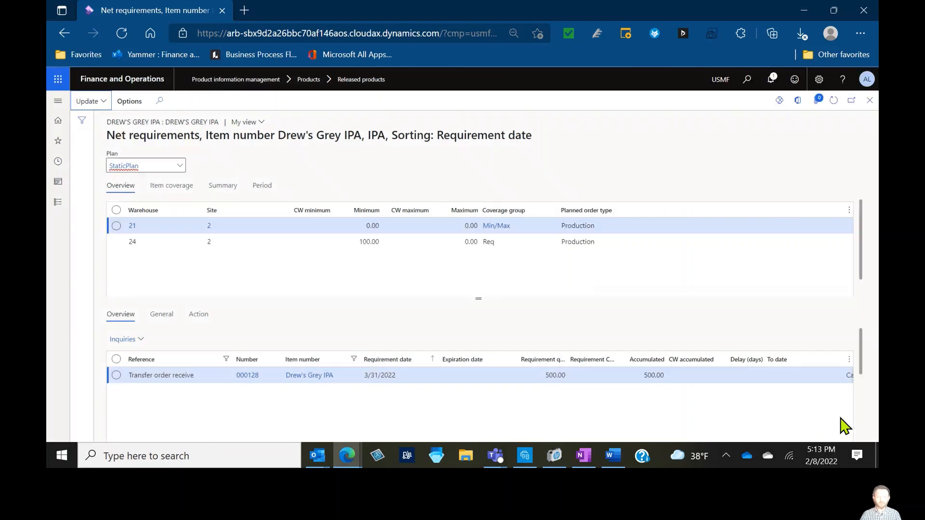
Examine warehouse 24's requirement transactions and pegging, then close net requirements
left_click(437, 243)
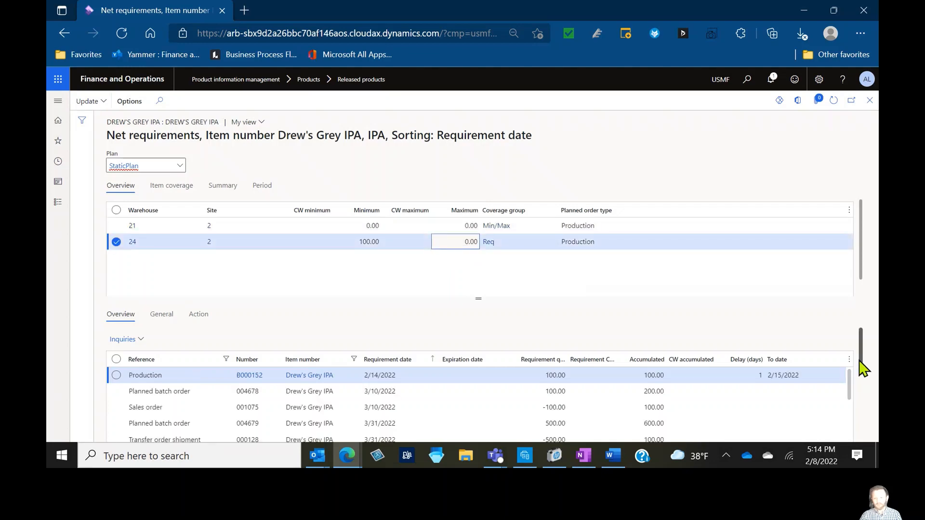
scroll(862, 380, "down", 1)
scroll(862, 380, "down", 4)
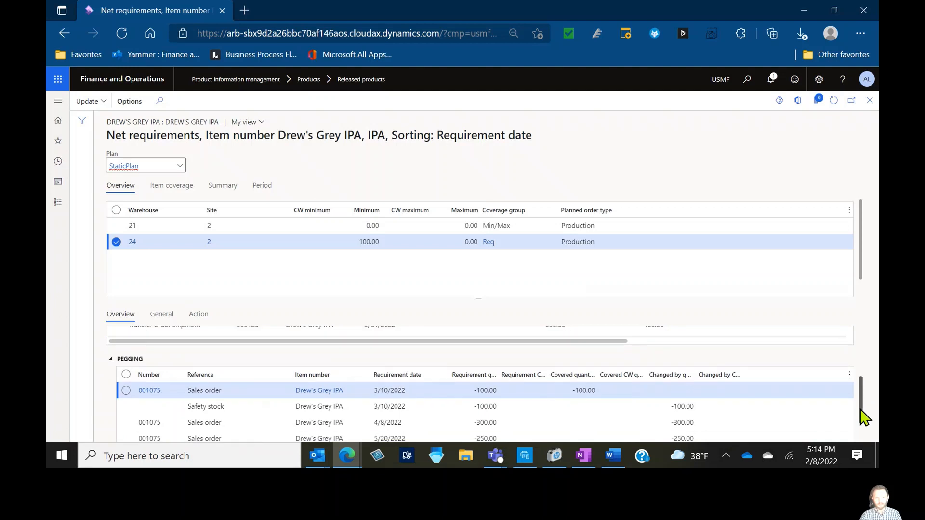
left_click(654, 409)
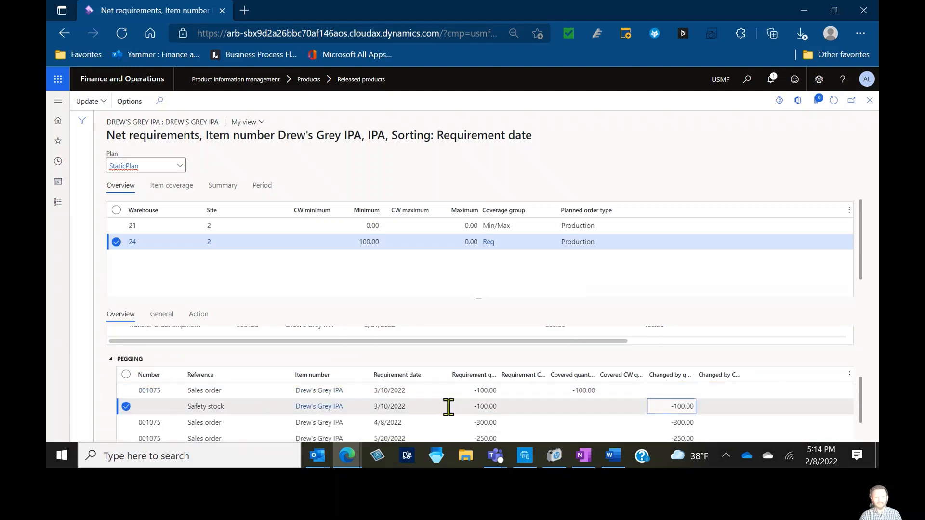
left_click(470, 393)
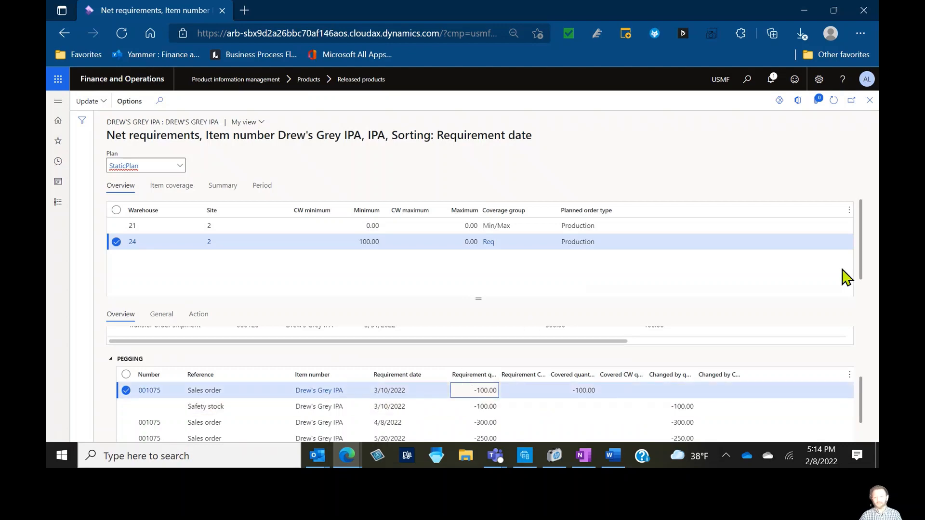
left_click_drag(862, 392, 864, 354)
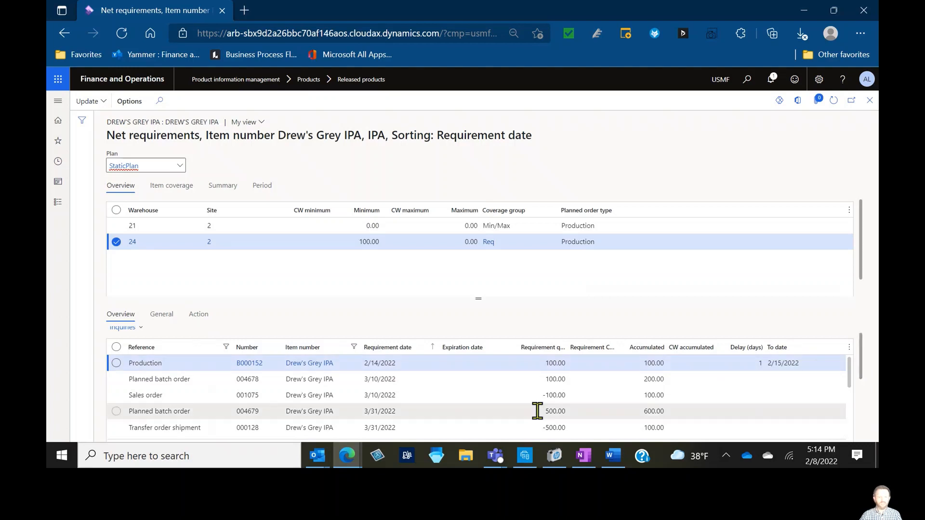
left_click(544, 379)
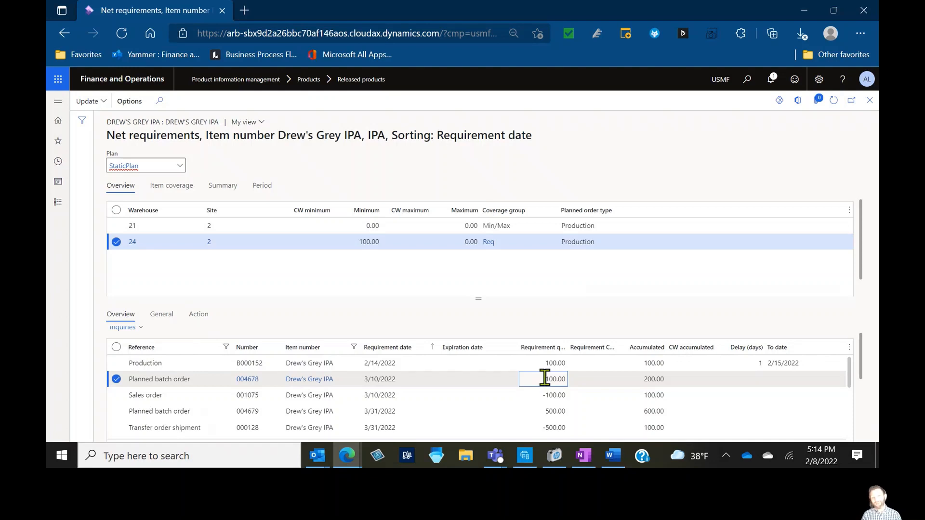
left_click(868, 101)
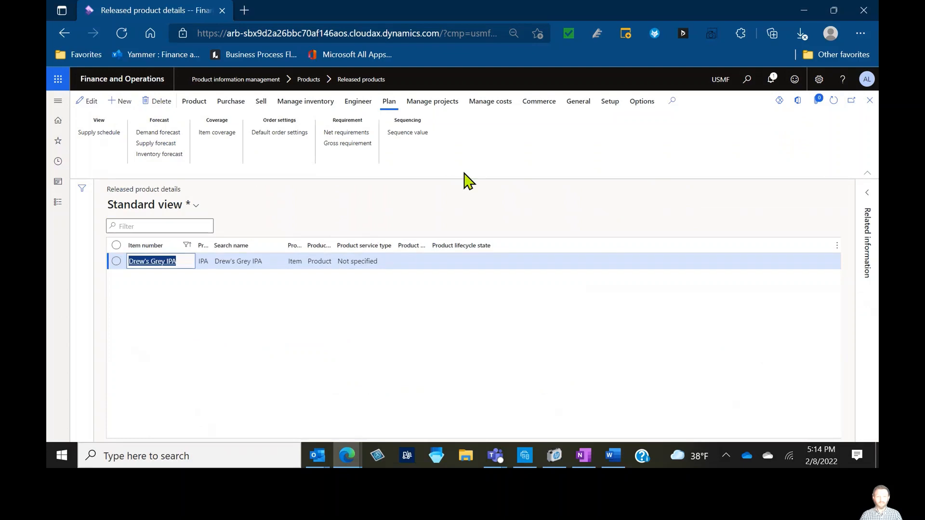
Open item coverage and set warehouse 24's minimum quantity to 200, then save
left_click(225, 137)
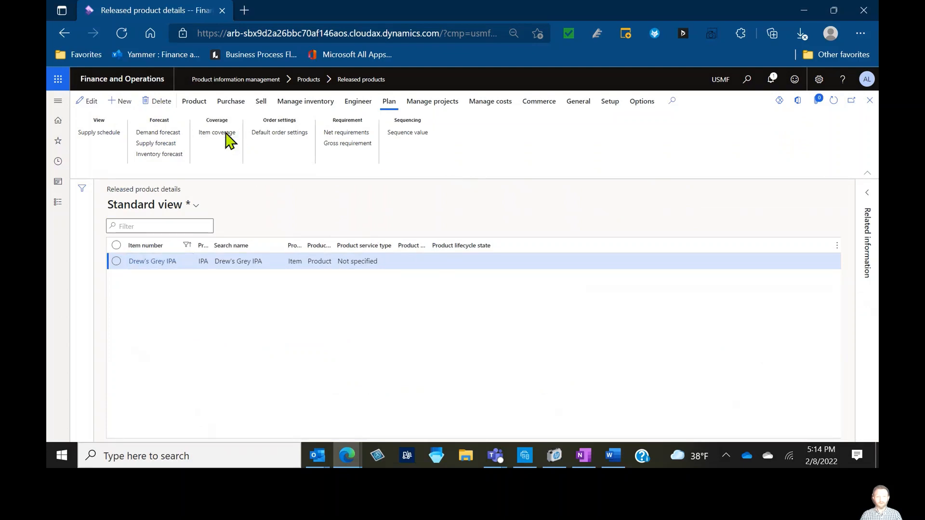
left_click(365, 196)
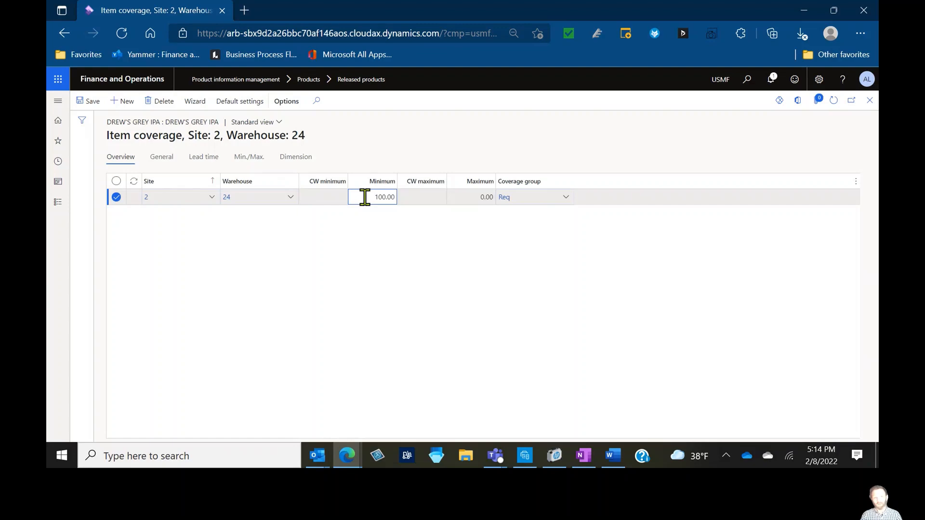
left_click_drag(364, 197, 535, 242)
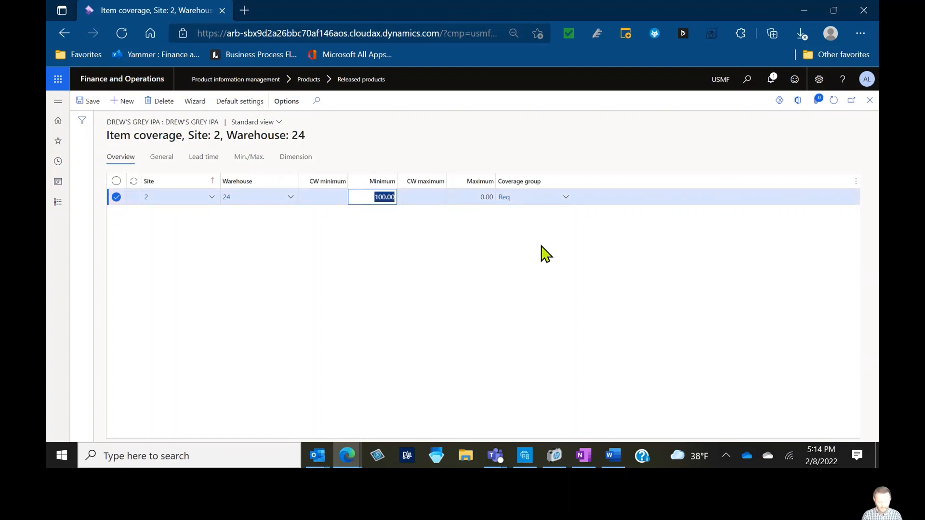
type("200")
key("Tab")
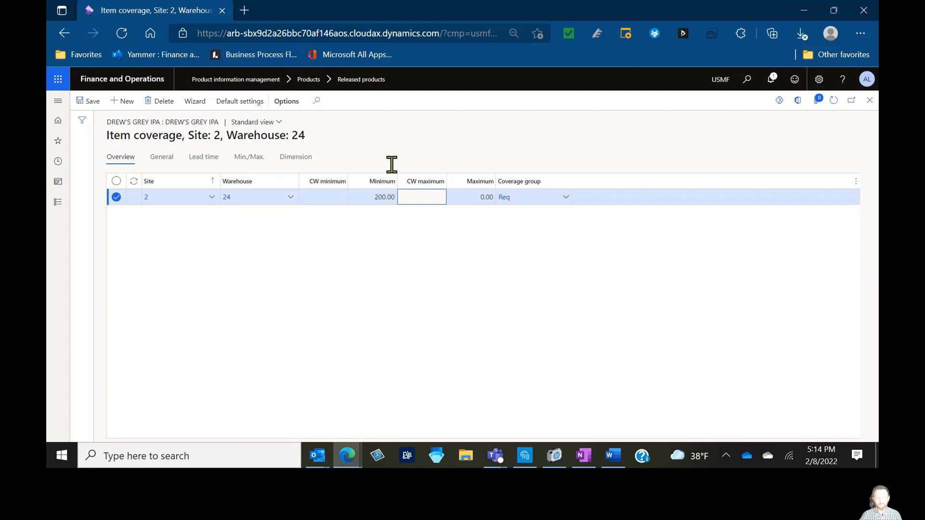
left_click(91, 108)
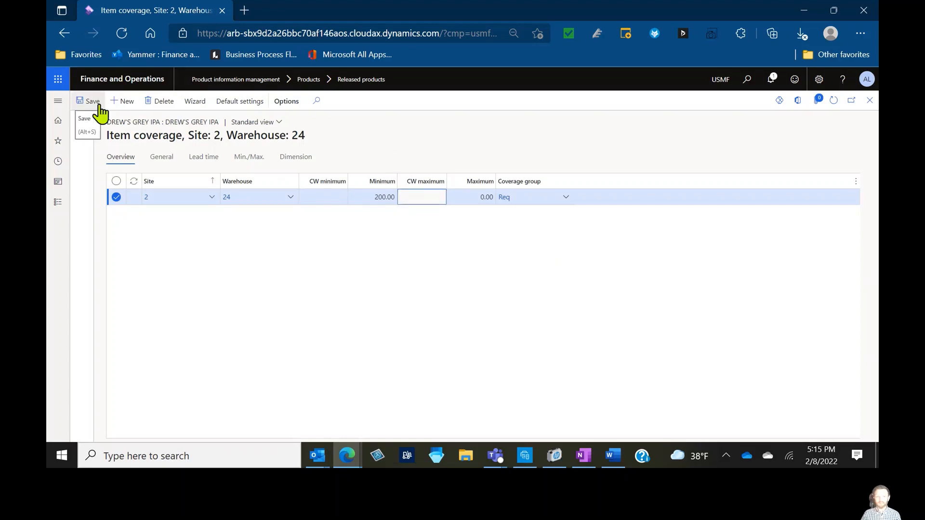
Open the minimum key setup from the item coverage's general settings and start a new minimum or maximum key
left_click(162, 164)
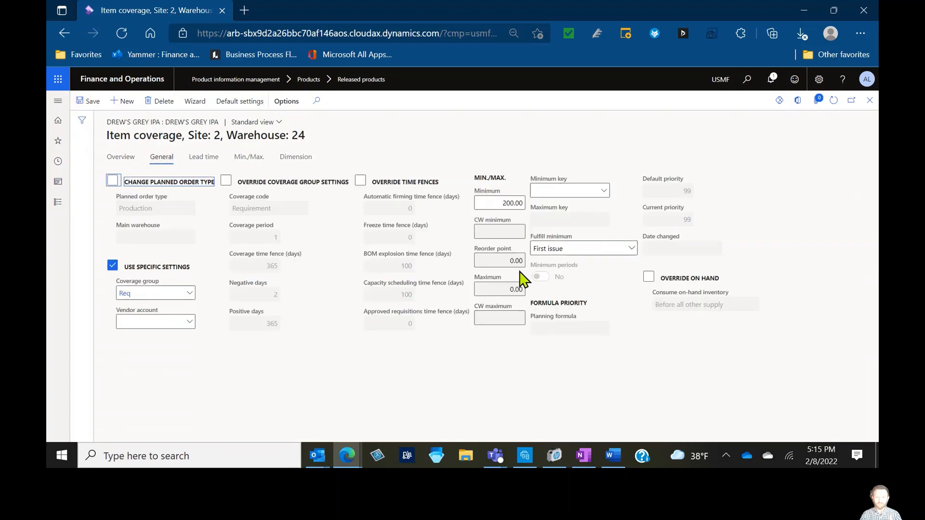
left_click(603, 192)
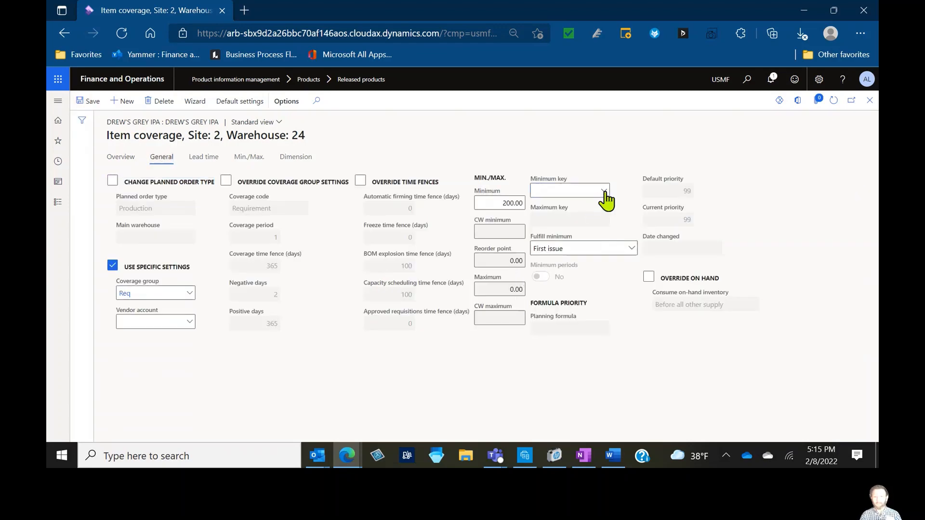
right_click(599, 207)
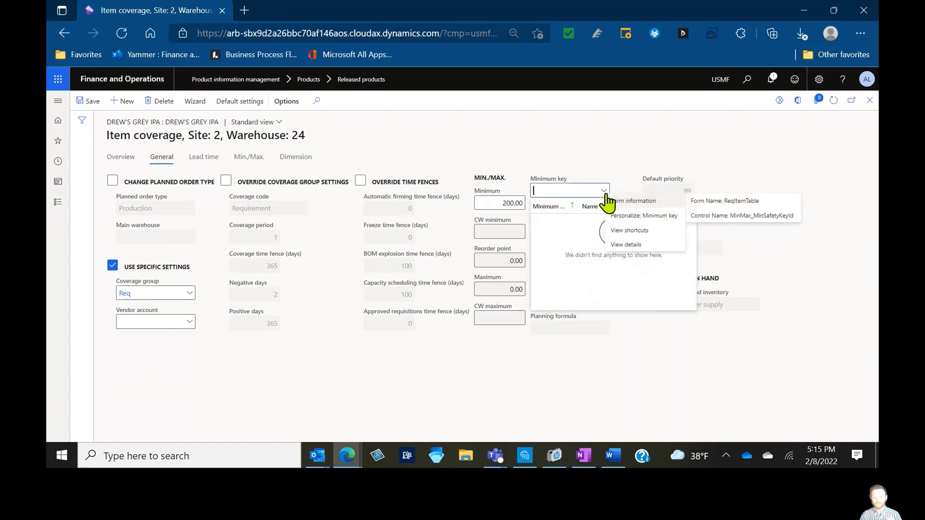
left_click(623, 243)
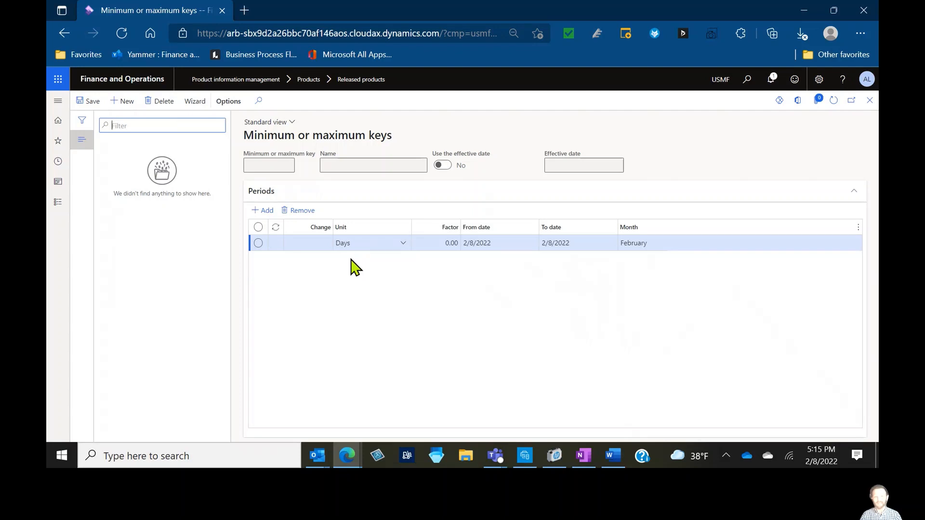
left_click(140, 102)
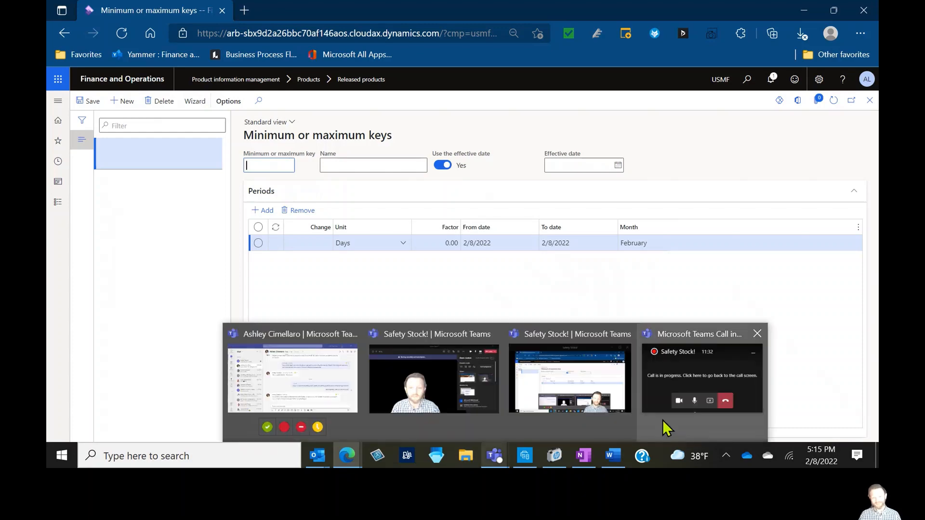
left_click(763, 143)
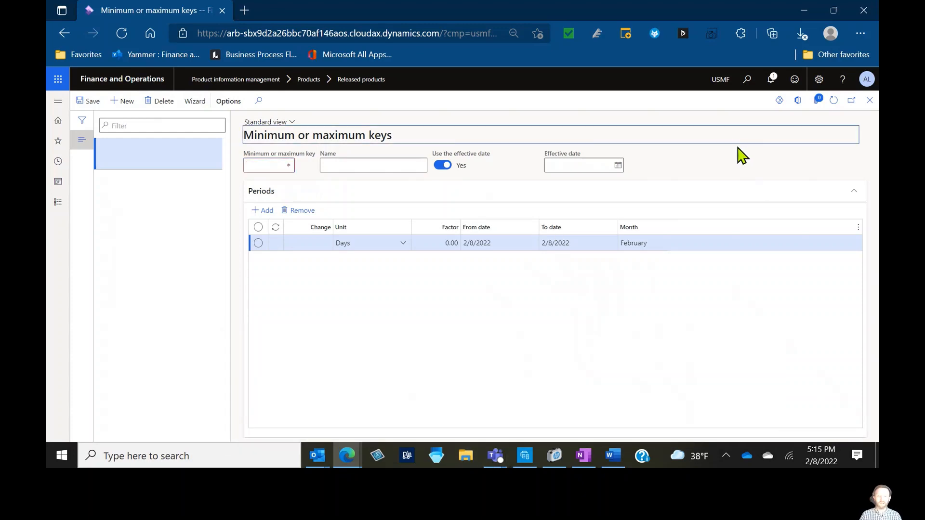
Enter Seasonal as the new key's identifier and Seasonal reduction key as its name
left_click(264, 165)
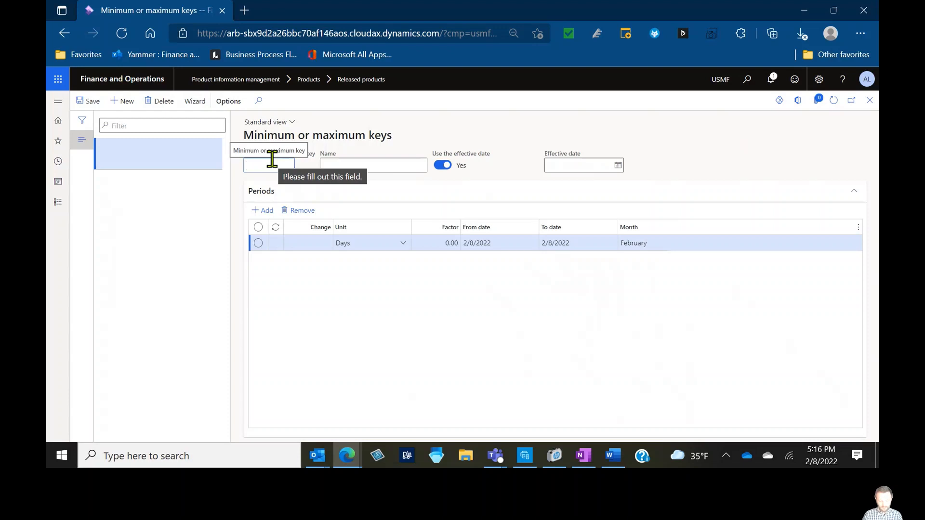
type("Season")
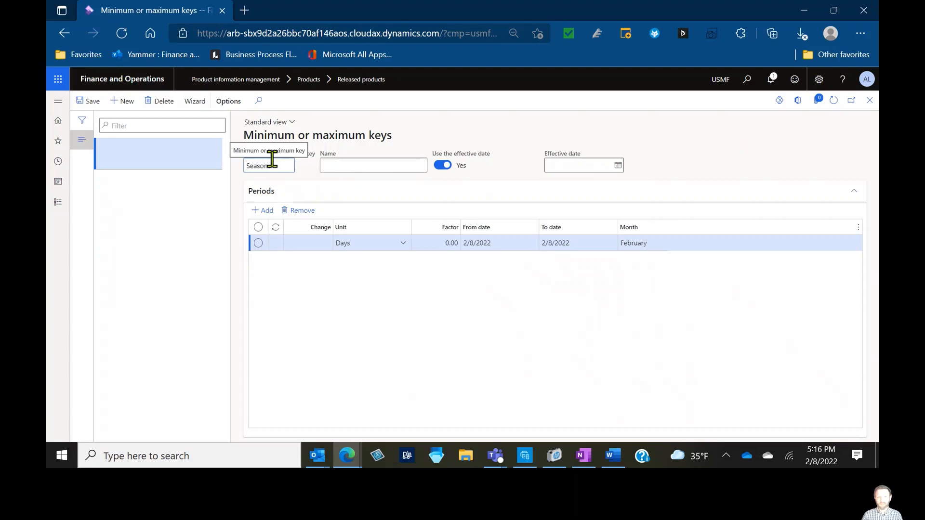
type("aali")
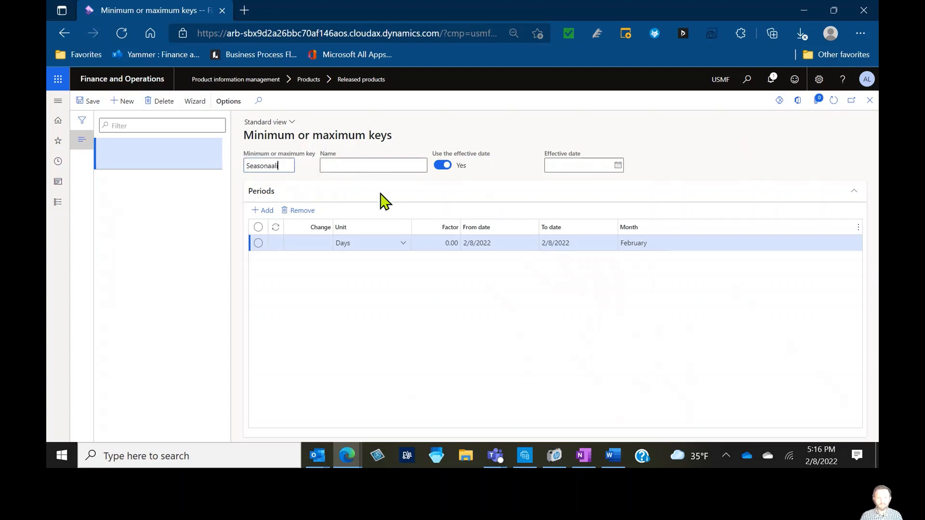
key("BackSpace")
key("BackSpace")
key("BackSpace")
type("lit")
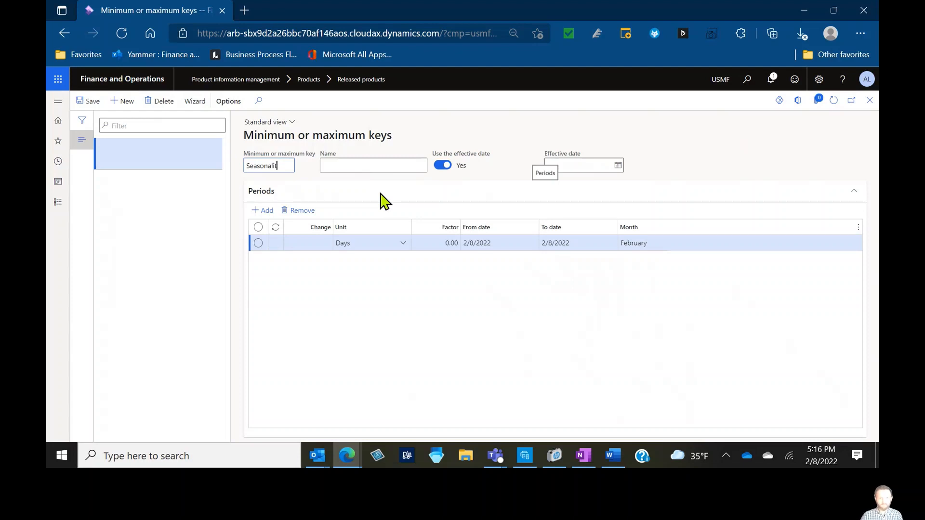
left_click_drag(274, 165, 294, 165)
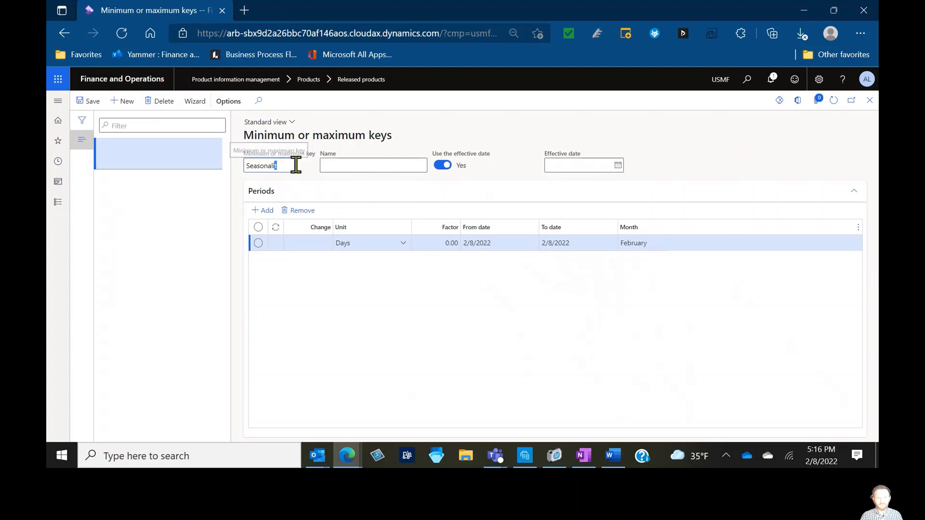
key("BackSpace")
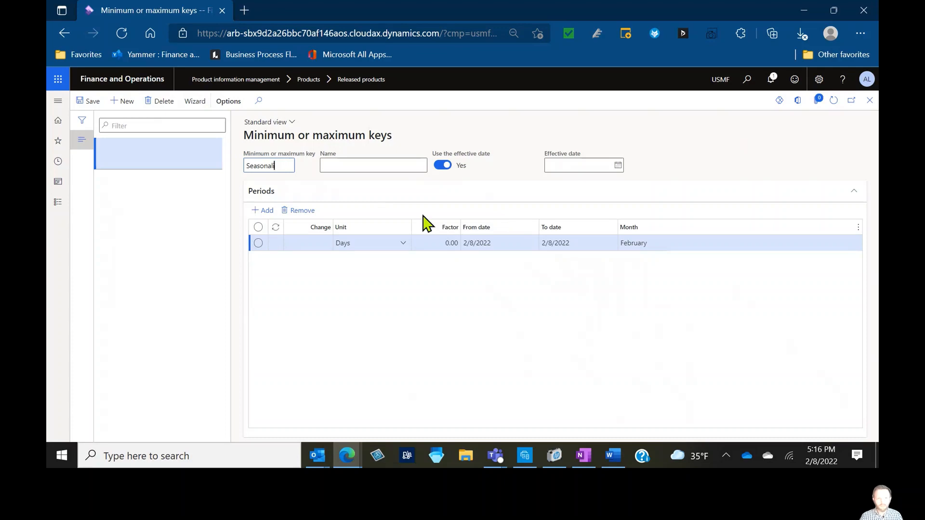
key("BackSpace")
key("Tab")
type("S")
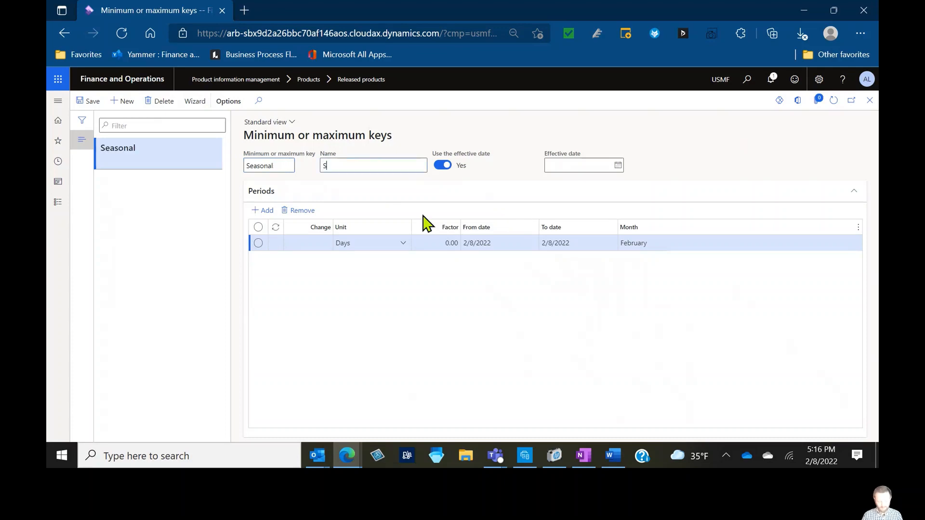
type("easonal red")
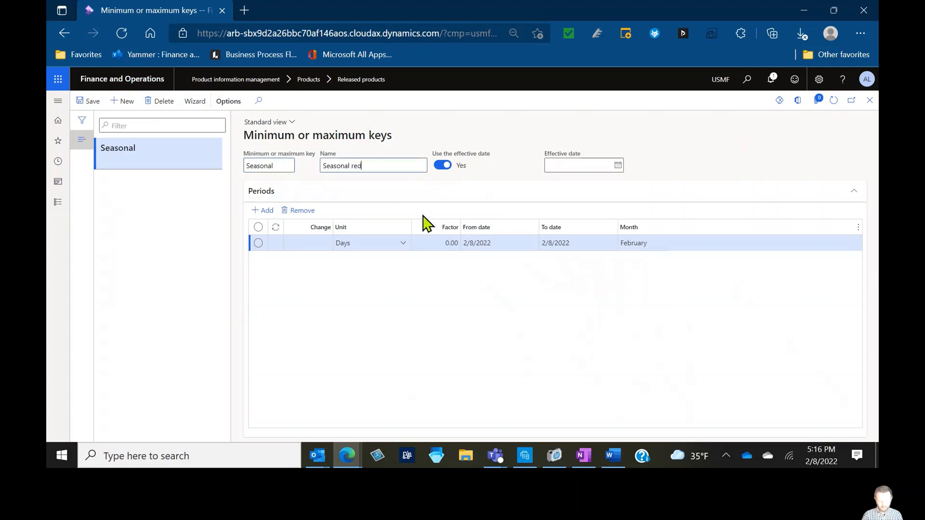
type("uction key")
Set the key's effective date to 1/1/2022 and give the first period a Months unit with factor 0.20
left_click(618, 165)
left_click(563, 189)
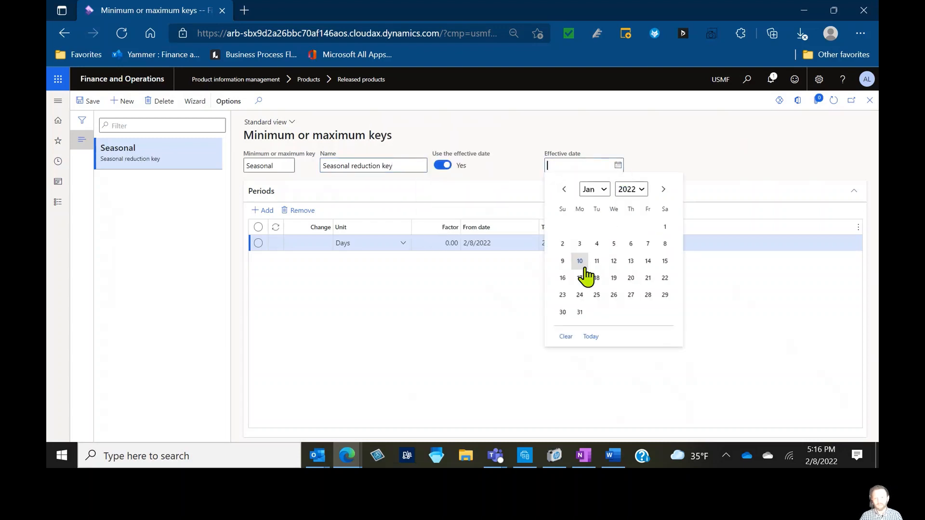
left_click(665, 227)
left_click(322, 243)
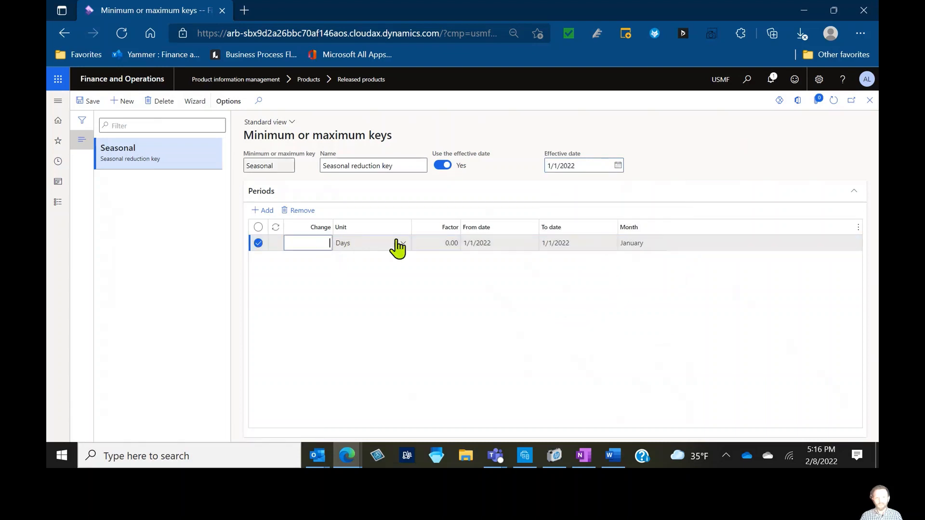
left_click(402, 244)
left_click(396, 276)
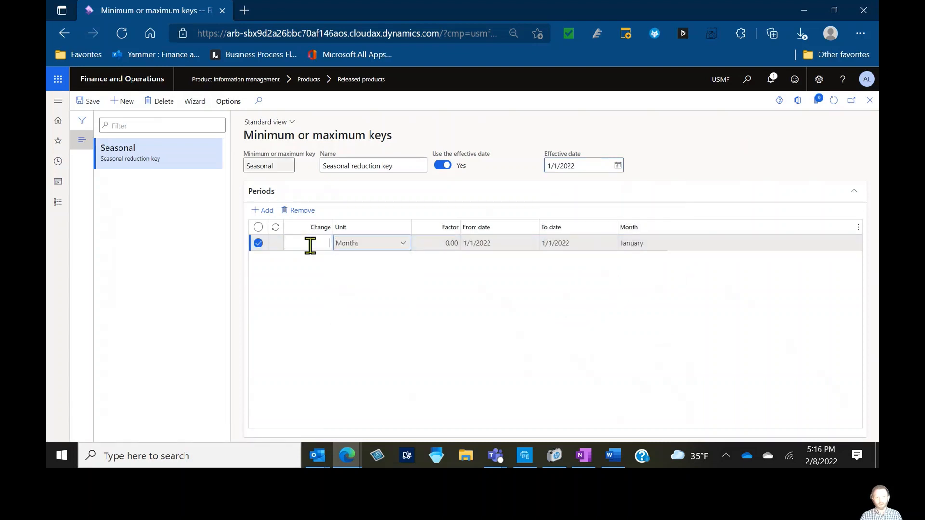
left_click(310, 243)
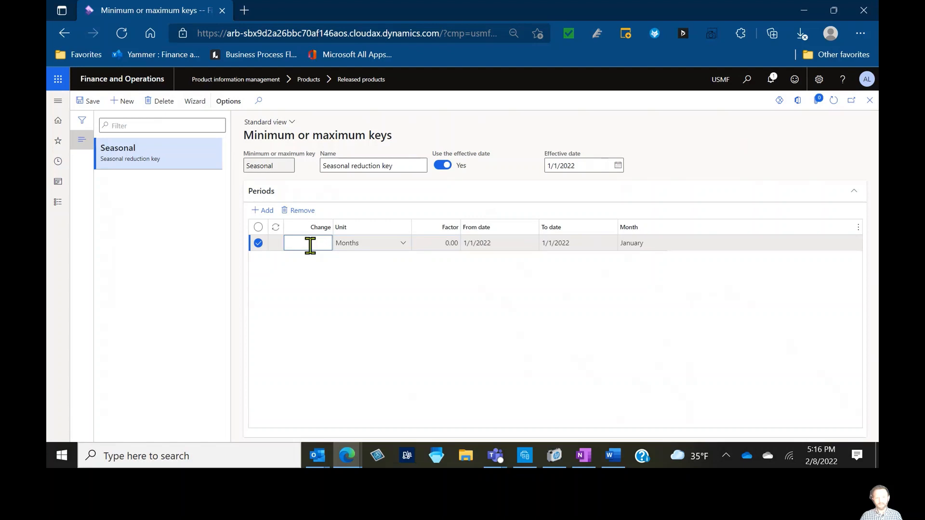
left_click(423, 243)
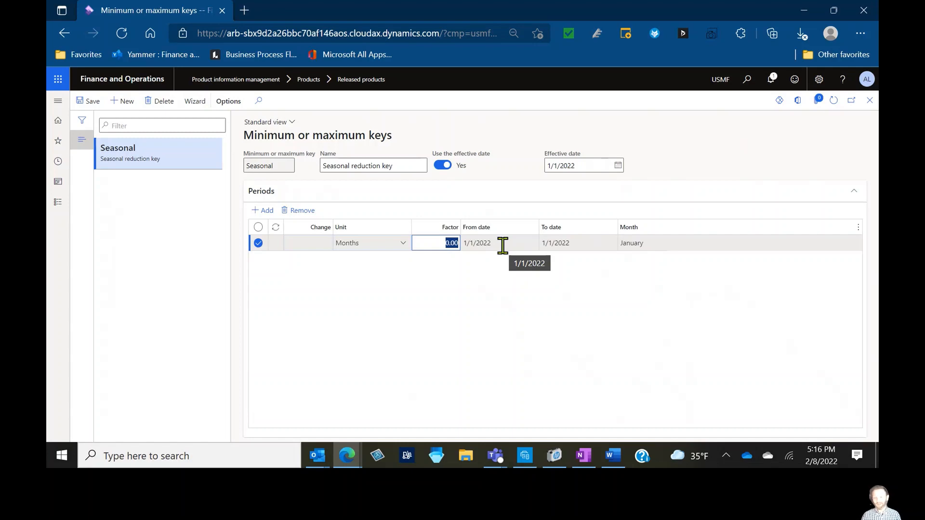
type("20")
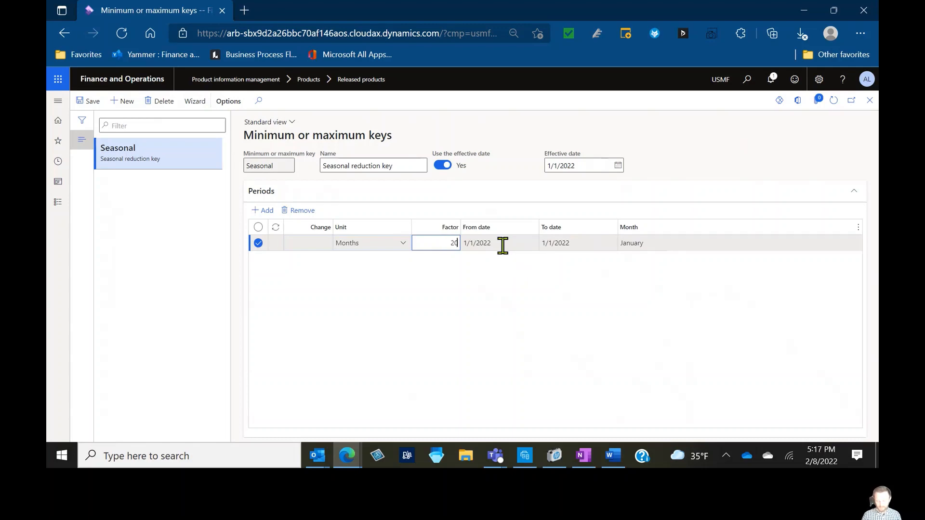
key("BackSpace")
key("BackSpace")
type(".20")
key("Tab")
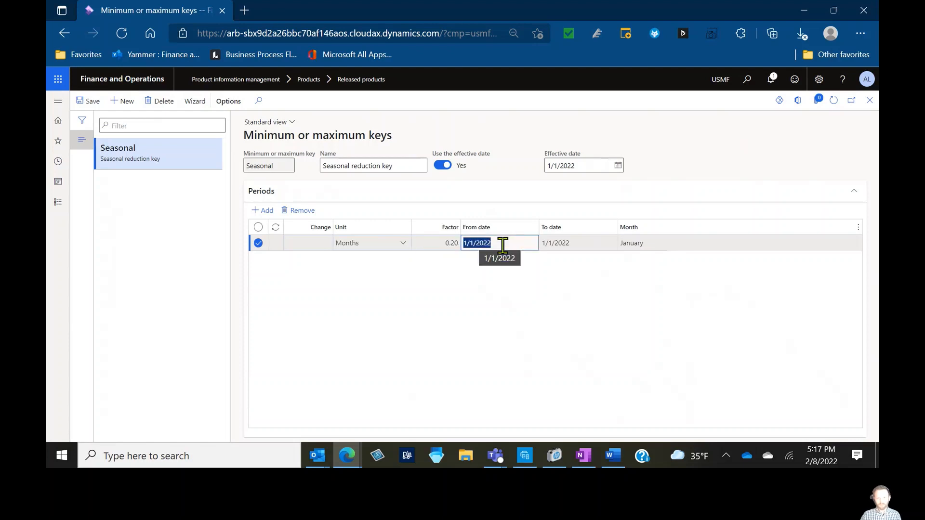
Add a second period with unit Months and factor 0.25
key("alt+n")
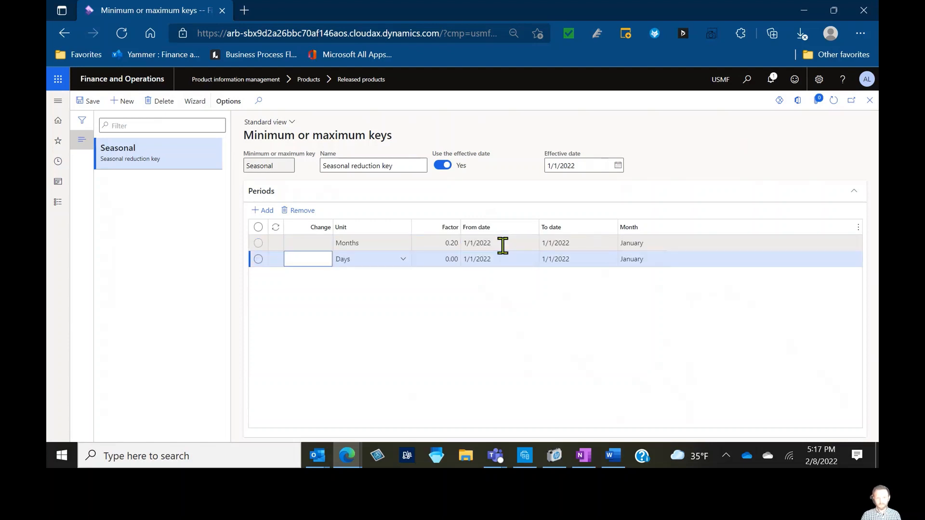
key("Tab")
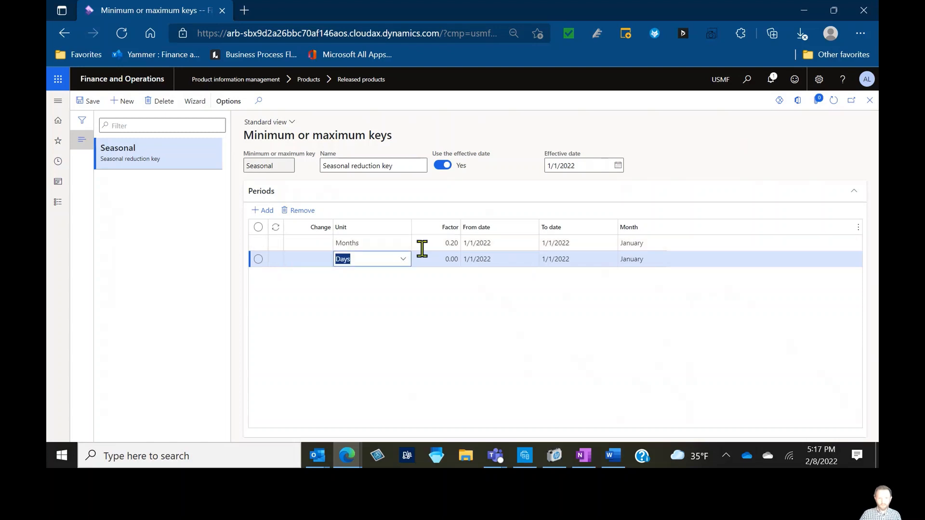
left_click(398, 262)
left_click(377, 212)
key("Tab")
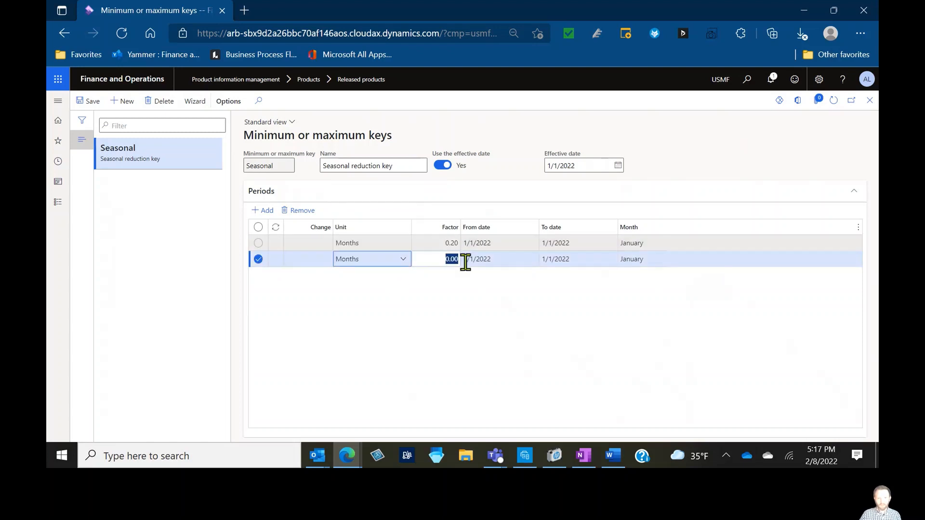
type(".25")
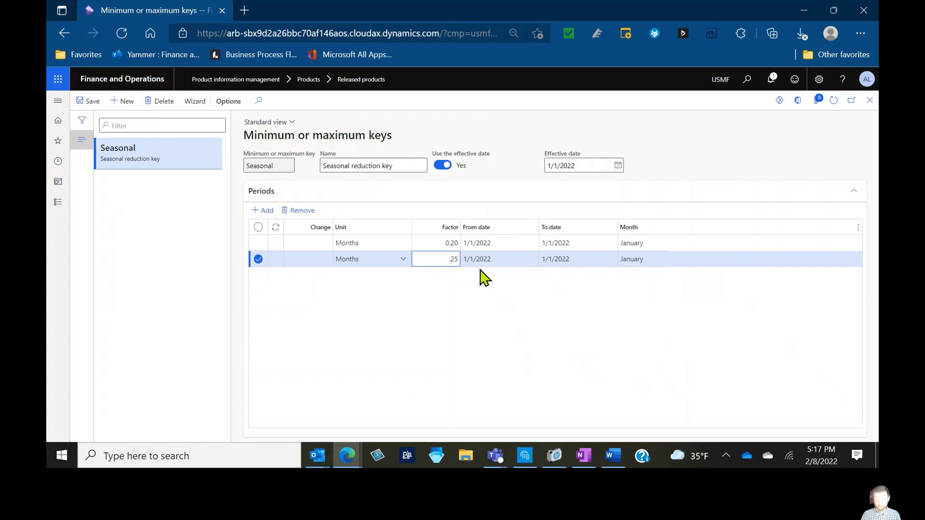
Add a third period with unit Months and factor 1.00
key("alt+n")
key("Tab")
type("m")
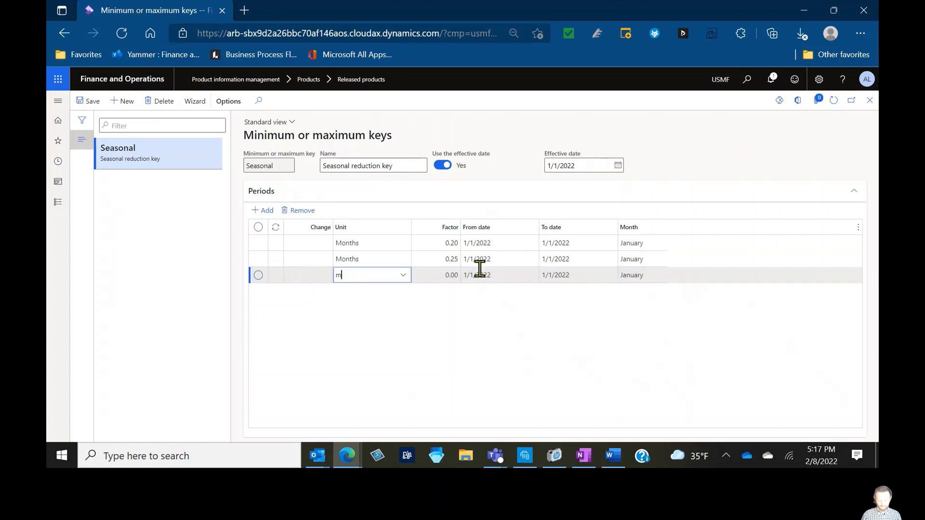
type("onths")
key("Tab")
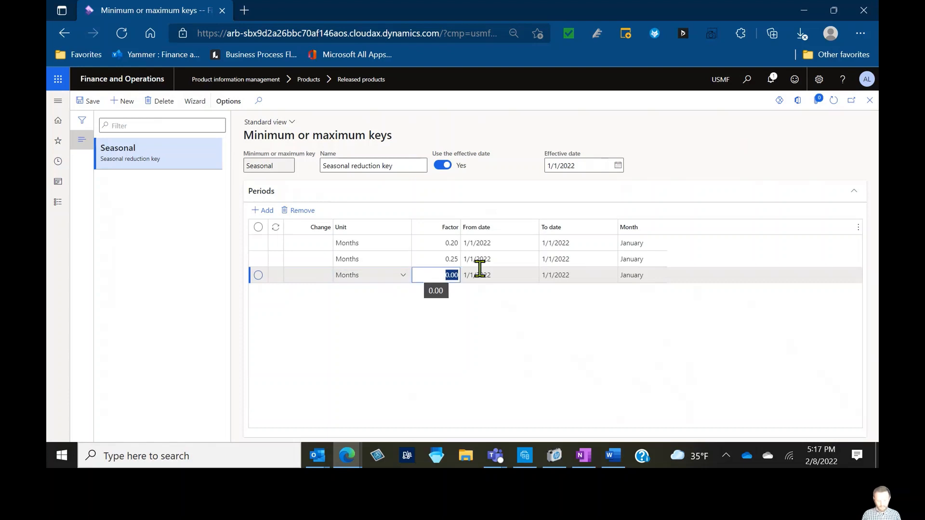
key("BackSpace")
type(".5")
key("Tab")
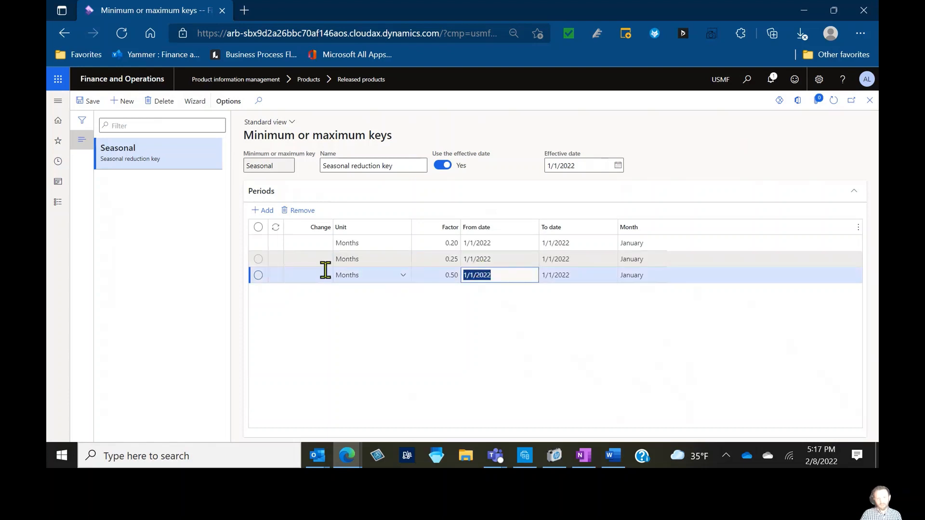
left_click(436, 273)
type("1")
key("Tab")
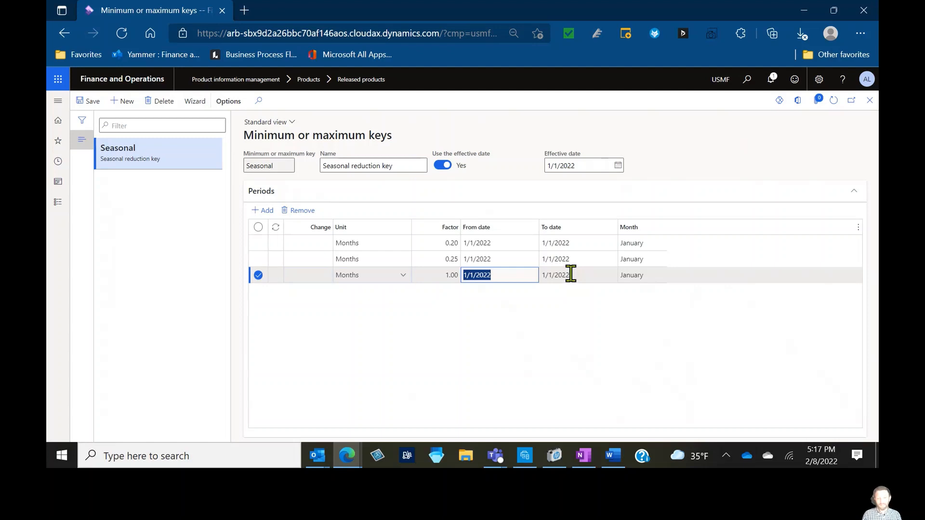
Add a fourth period with unit Months and factor 1.20, and a fifth with Months and factor 1.50
key("alt+n")
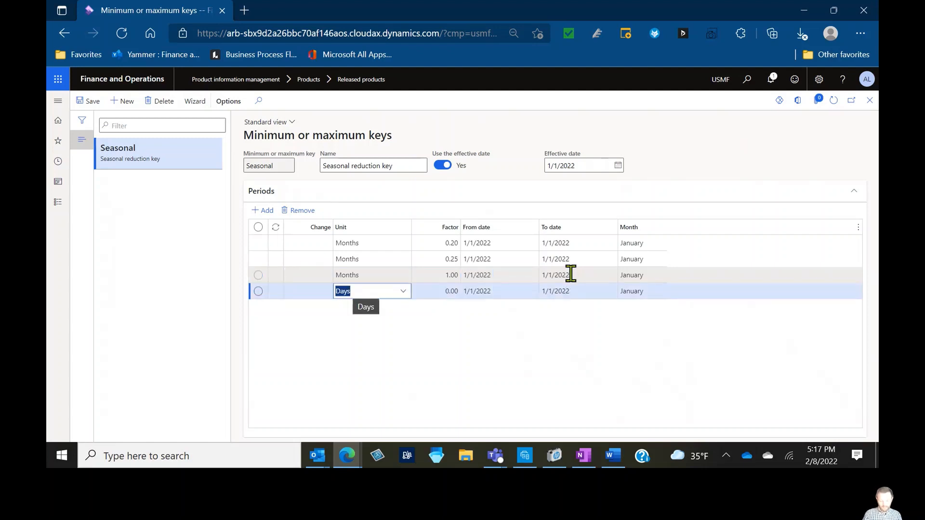
type("Months")
key("Tab")
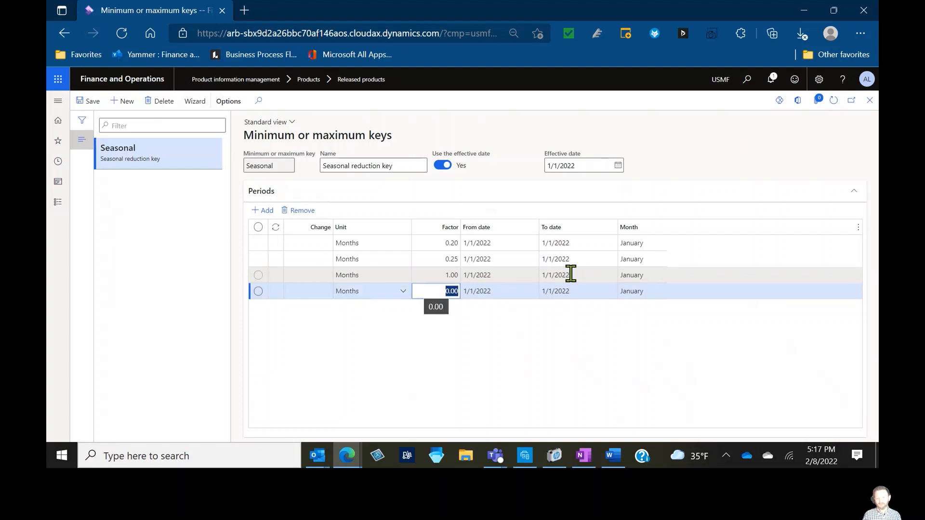
type("1")
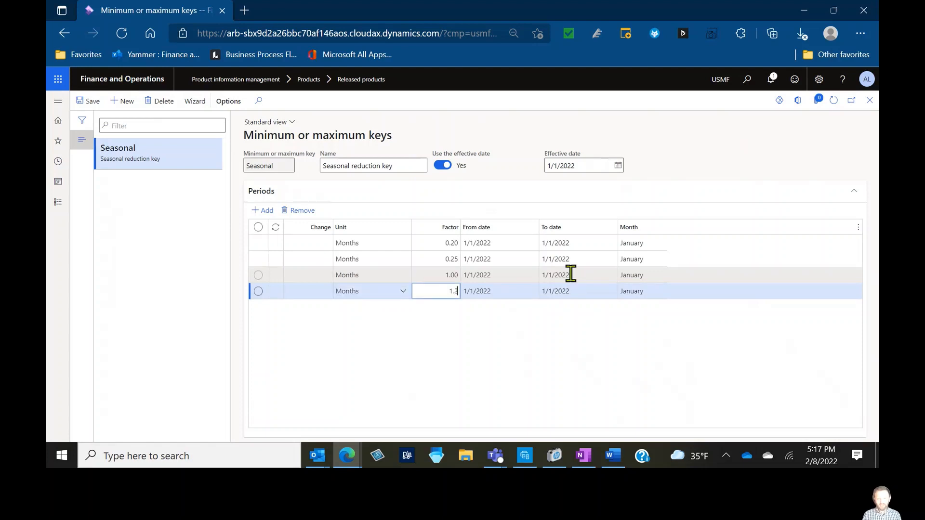
type(".2")
key("Tab")
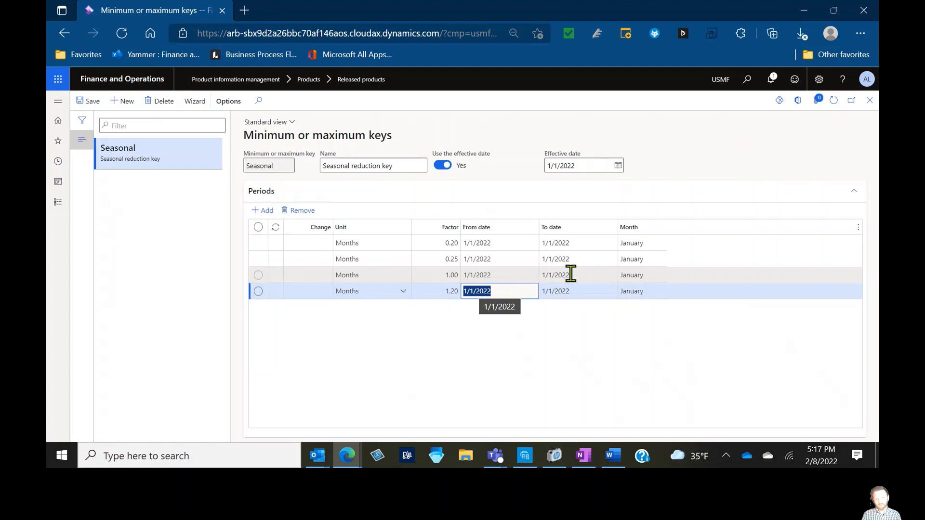
key("alt+n")
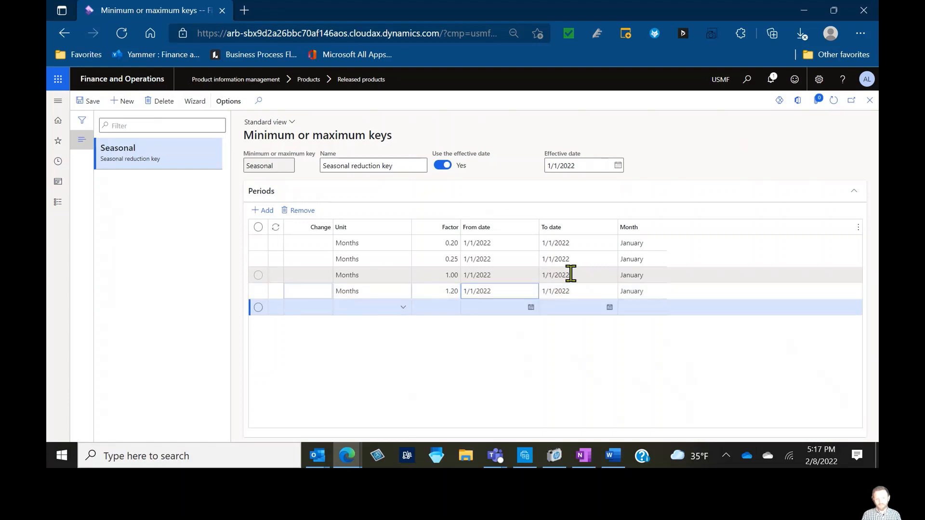
type("months")
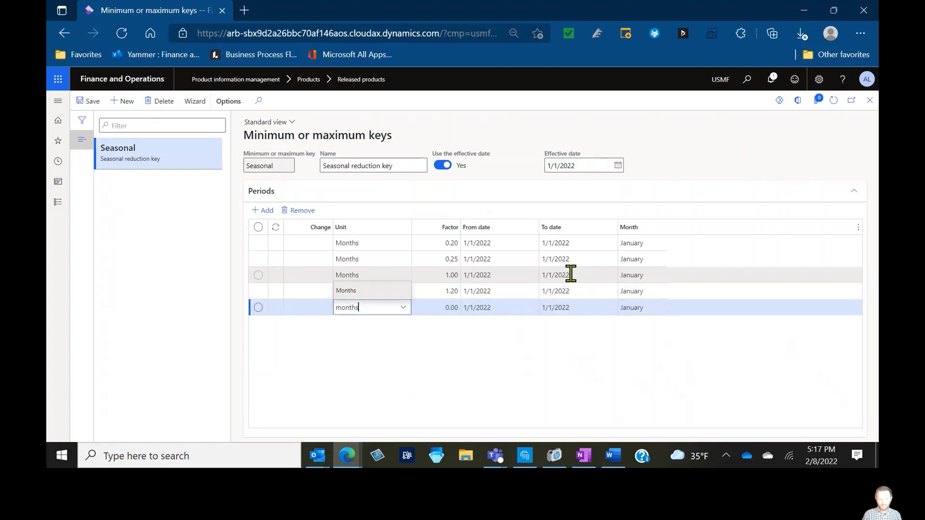
key("Tab")
type("1.5")
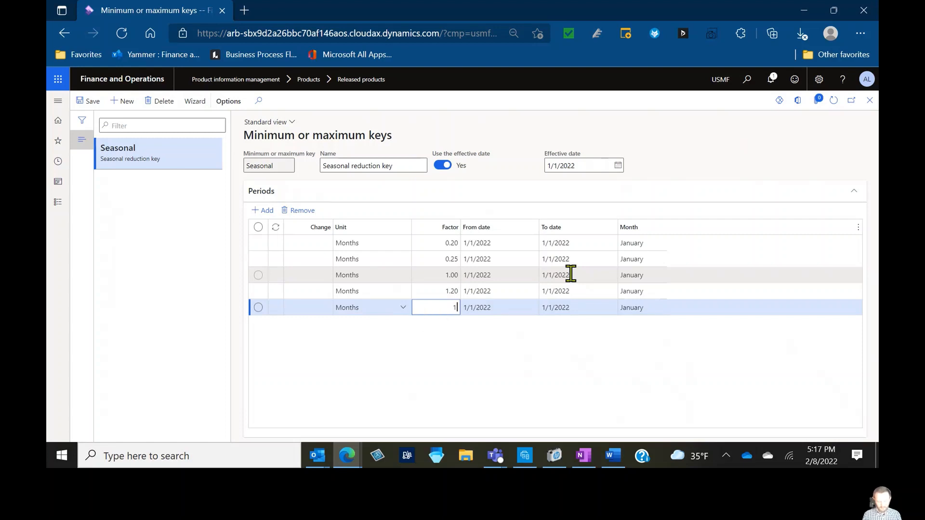
key("Tab")
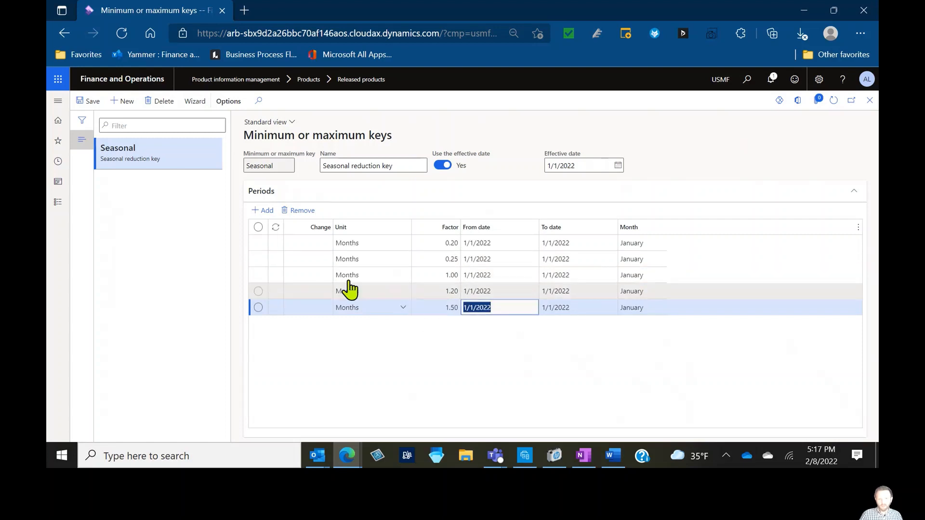
Number the five periods' Change values 1, 2, 3, 4 and 5 in order
left_click(320, 243)
type("1")
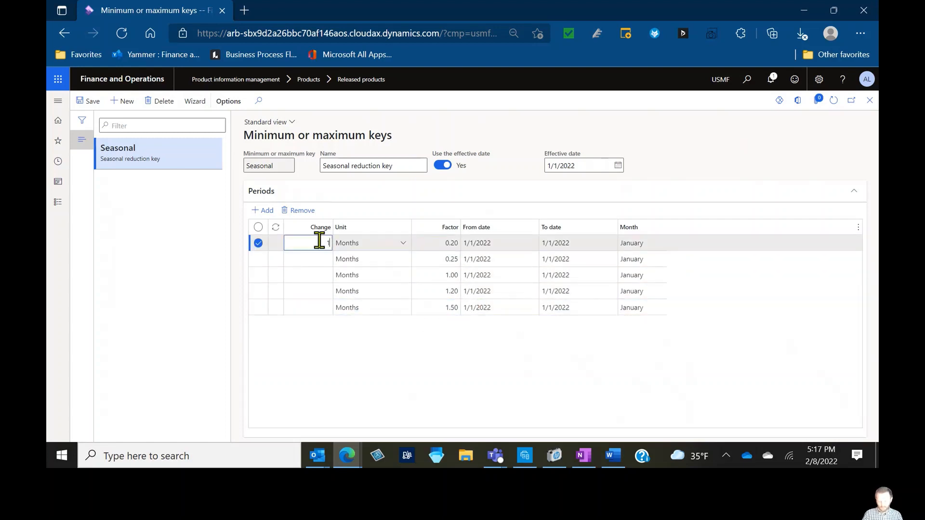
key("Down")
type("1")
key("Down")
type("1")
key("Down")
type("1")
key("Down")
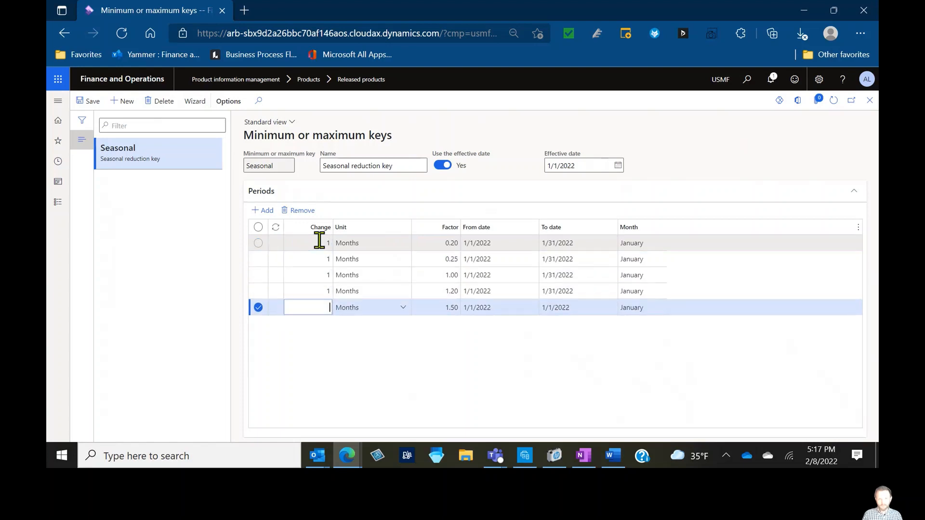
type("1")
key("Up")
key("Up")
key("Up")
key("Up")
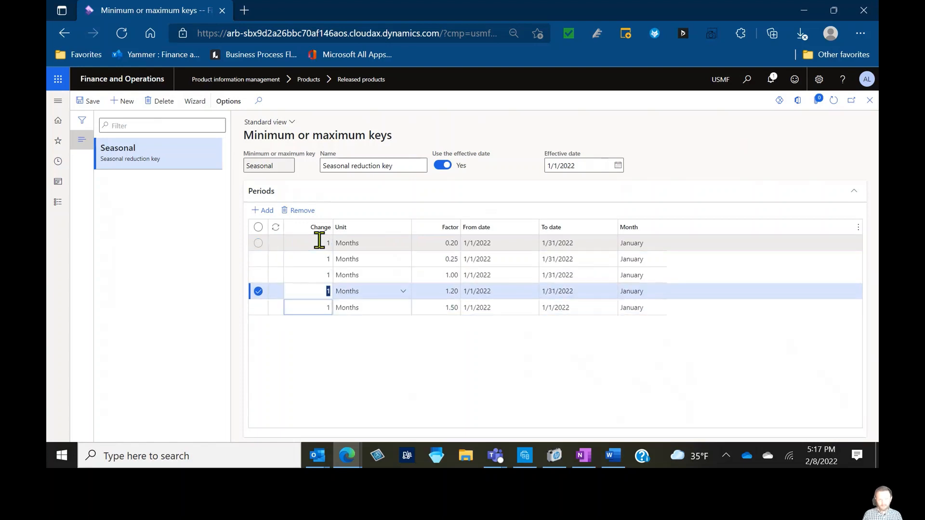
key("Down")
type("2")
key("Down")
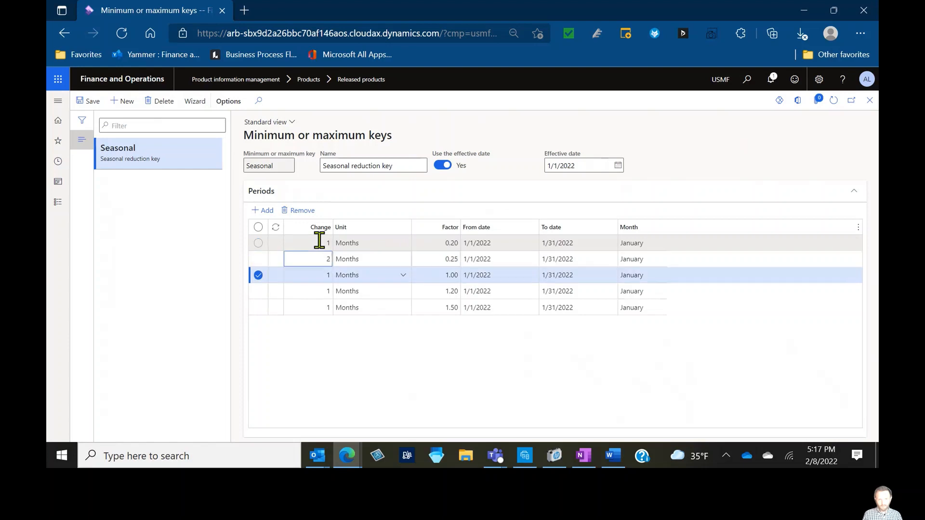
type("3")
key("Down")
type("4")
key("Down")
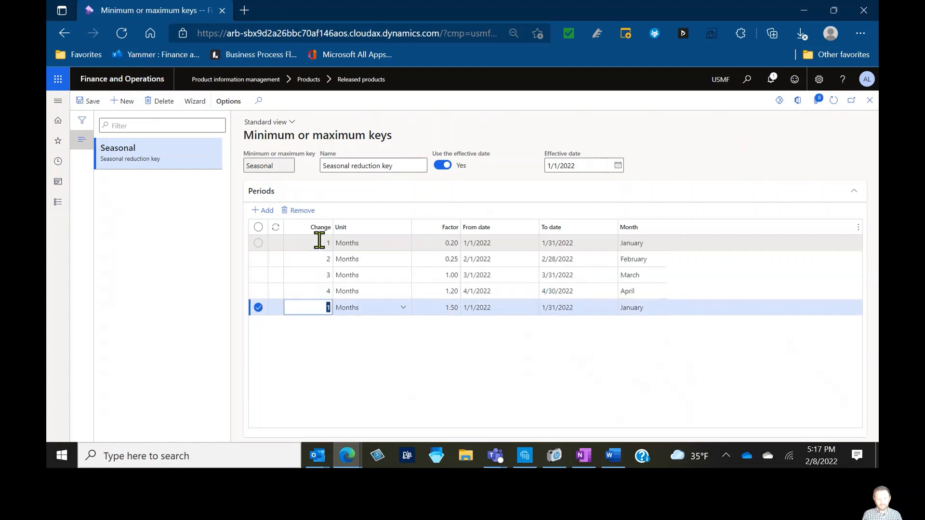
type("5")
key("Up")
key("Up")
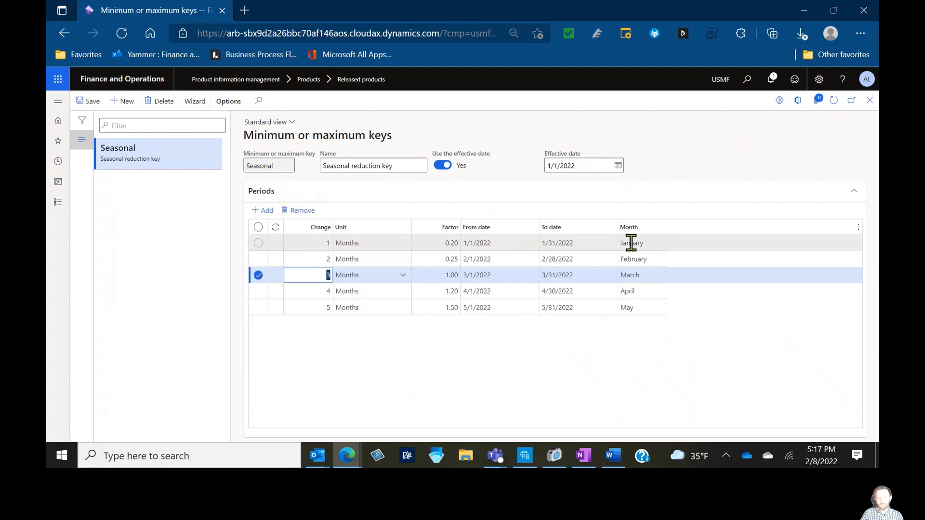
Review each period's from date, to date and month, then close the minimum key setup
left_click(450, 244)
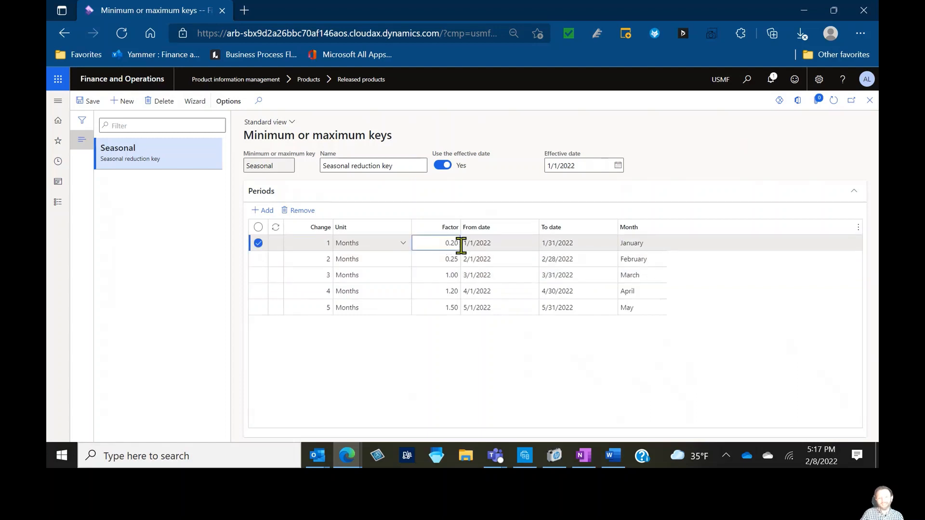
left_click(517, 261)
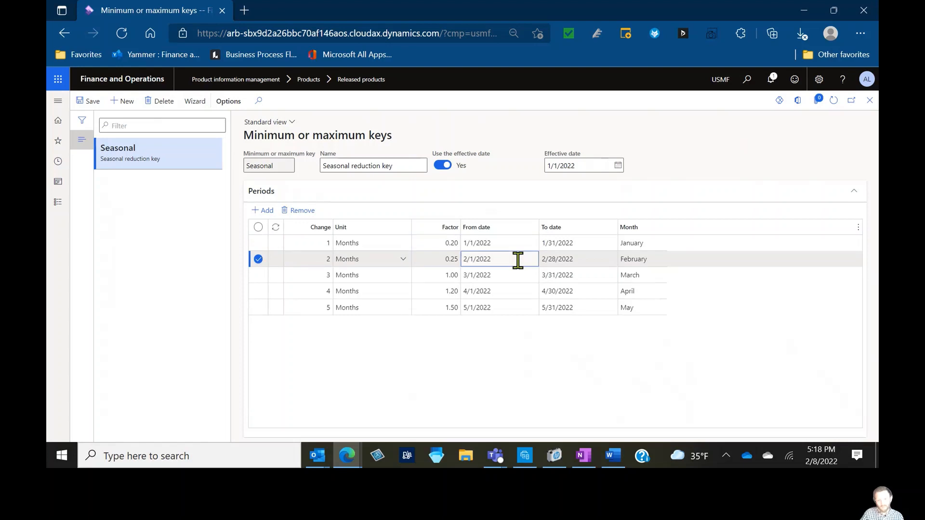
left_click(677, 284)
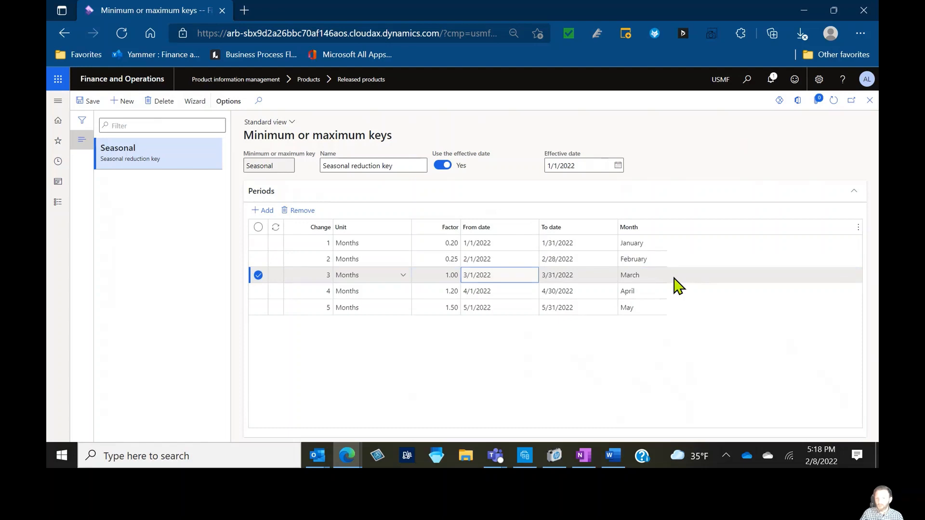
left_click(673, 294)
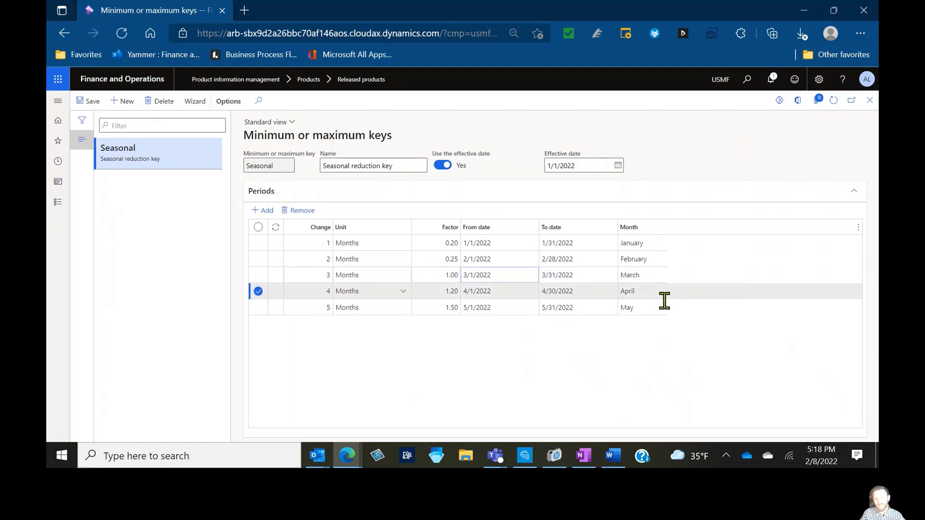
left_click(658, 307)
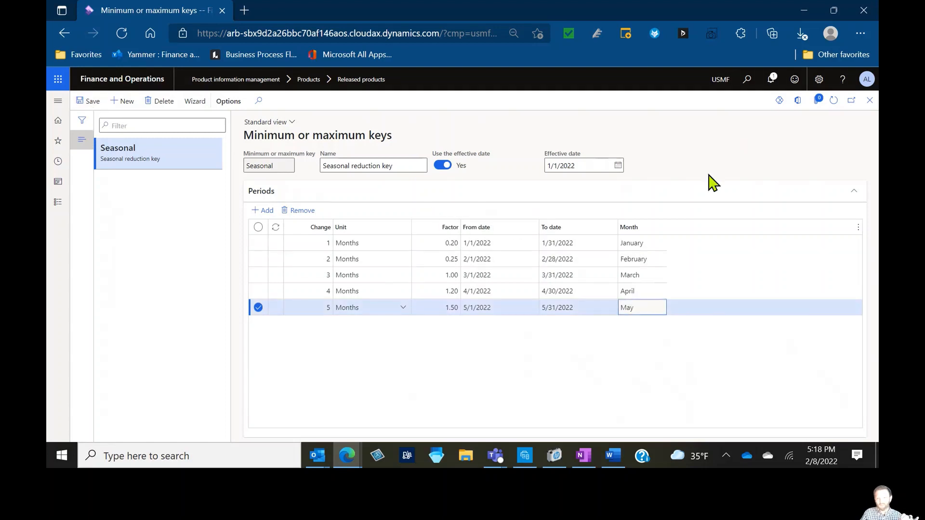
left_click(870, 101)
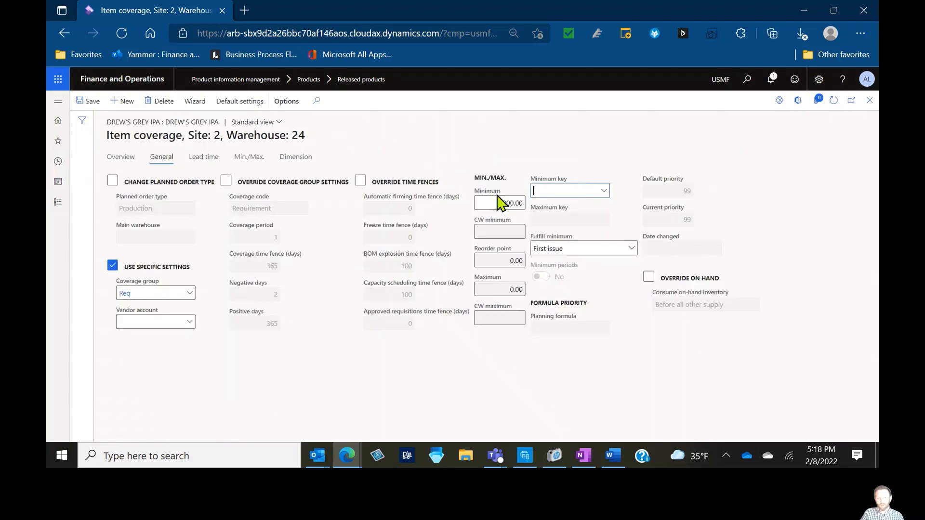
Assign the Seasonal minimum key to the item coverage and save the record
left_click(603, 190)
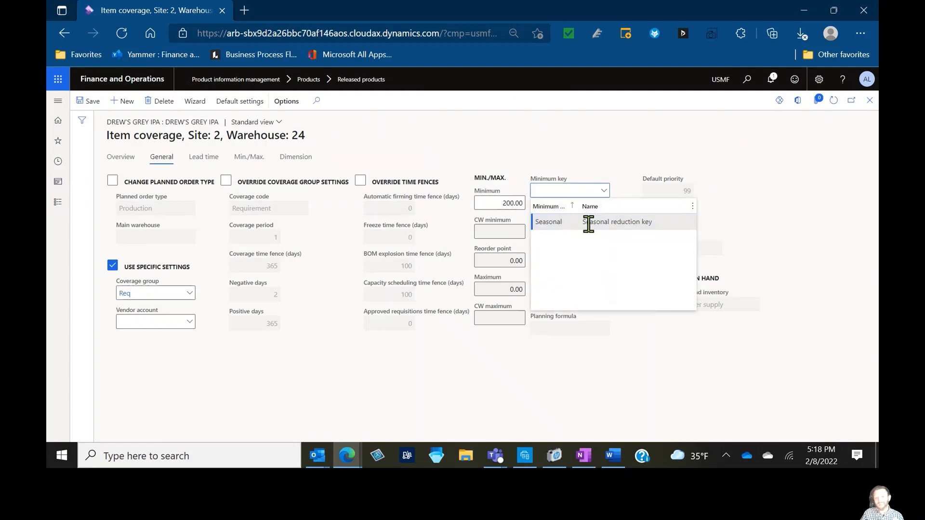
left_click(591, 224)
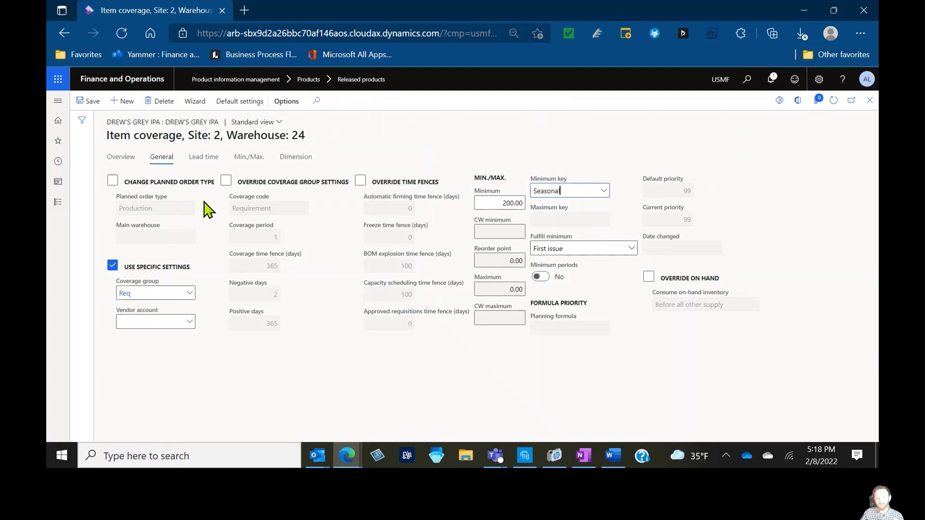
left_click(82, 100)
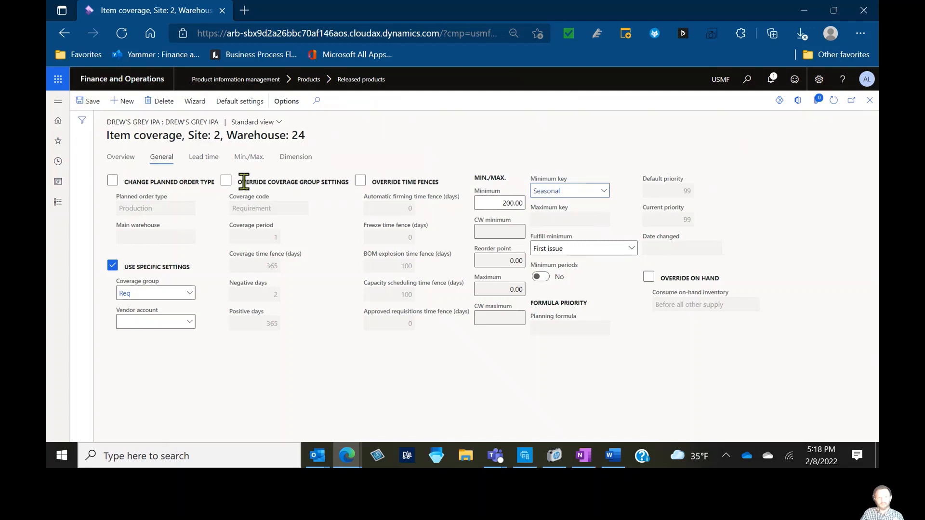
Examine the monthly minimum on-hand inventory lines for the item coverage, then return to the overview
left_click(249, 157)
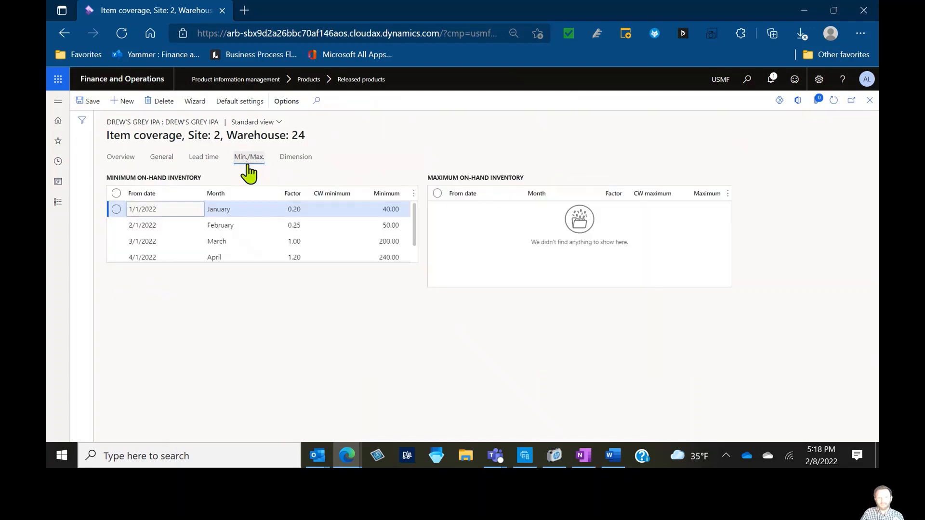
left_click(394, 207)
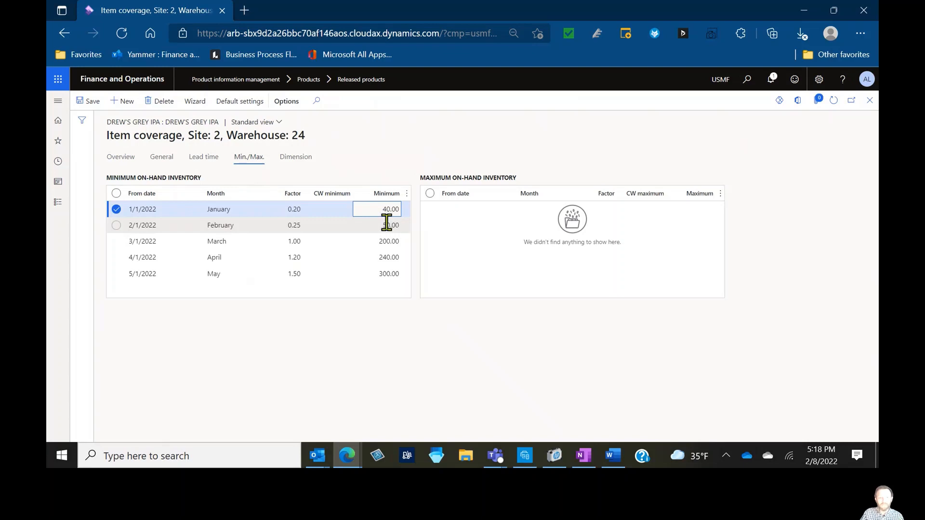
left_click(387, 224)
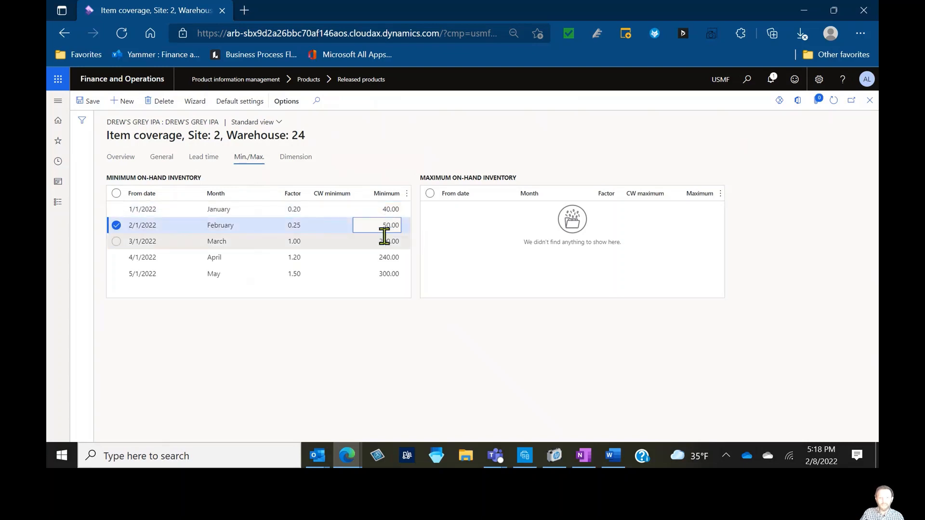
left_click(391, 210)
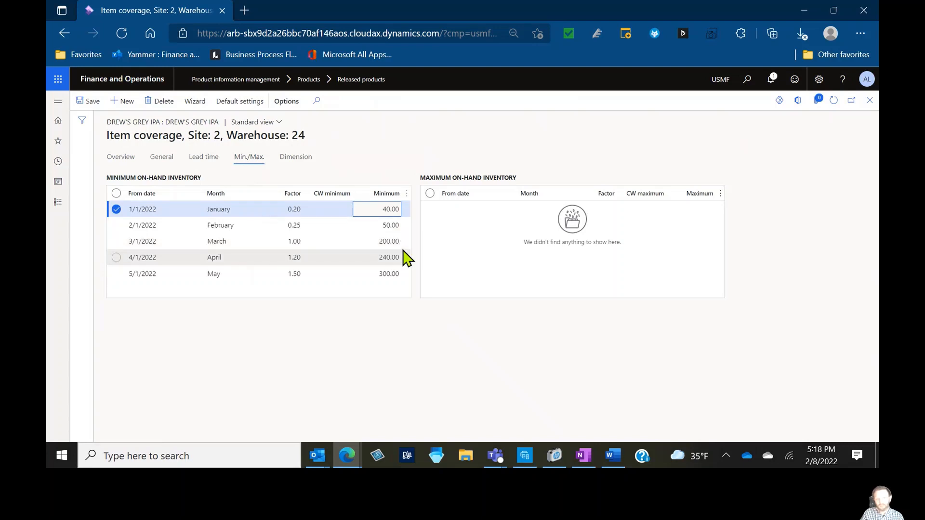
left_click(354, 229)
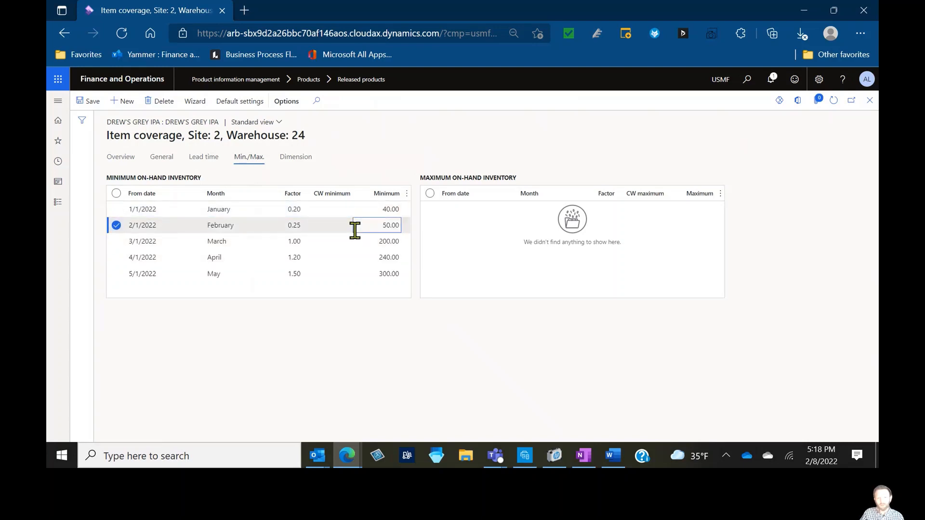
left_click(357, 241)
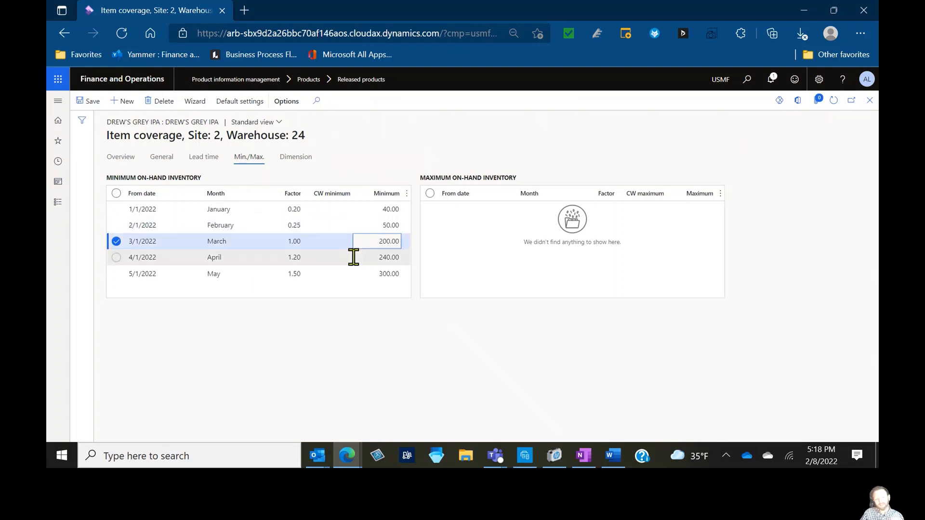
left_click(354, 260)
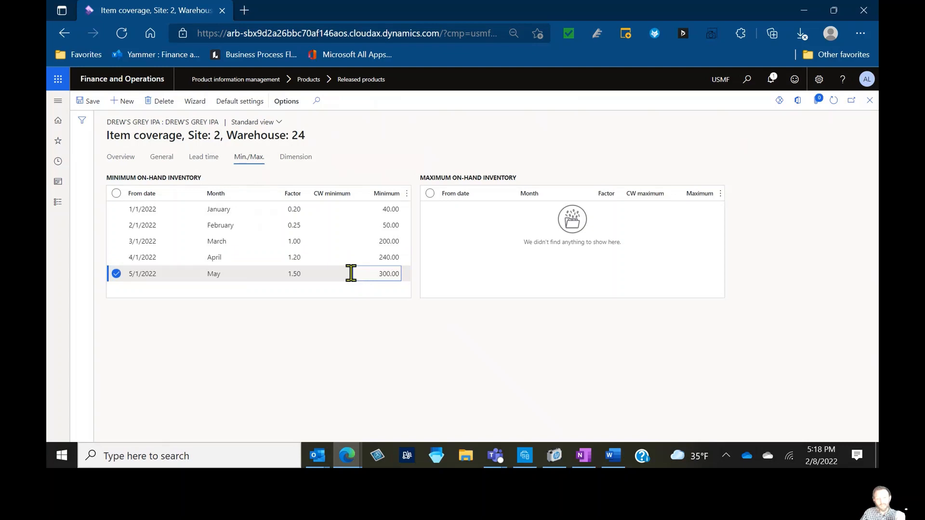
left_click(119, 159)
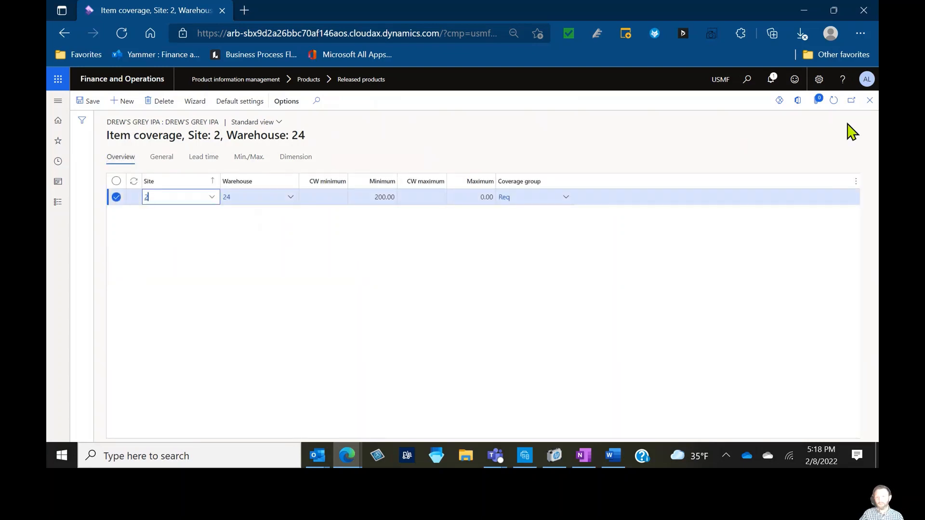
Open the item's net requirements and run master scheduling for it on the StaticPlan master plan
left_click(869, 100)
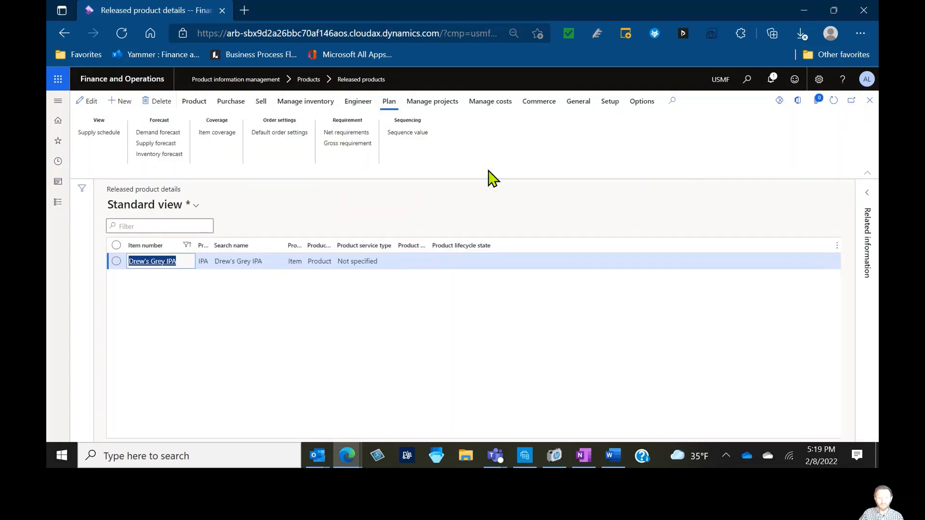
left_click(344, 134)
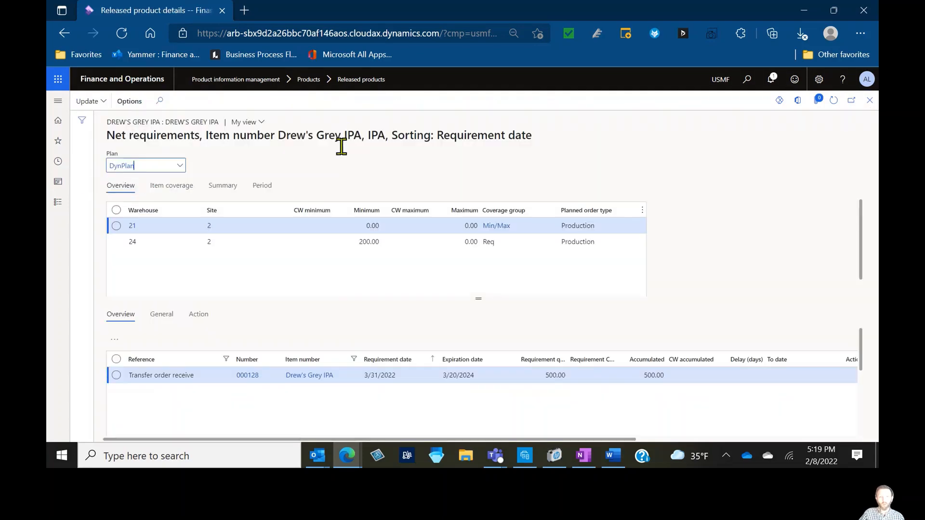
left_click(181, 166)
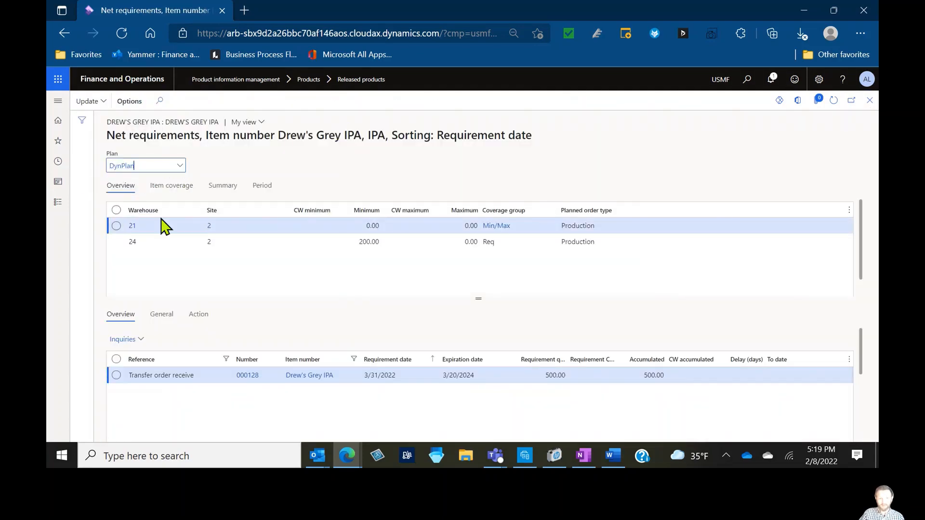
left_click(139, 243)
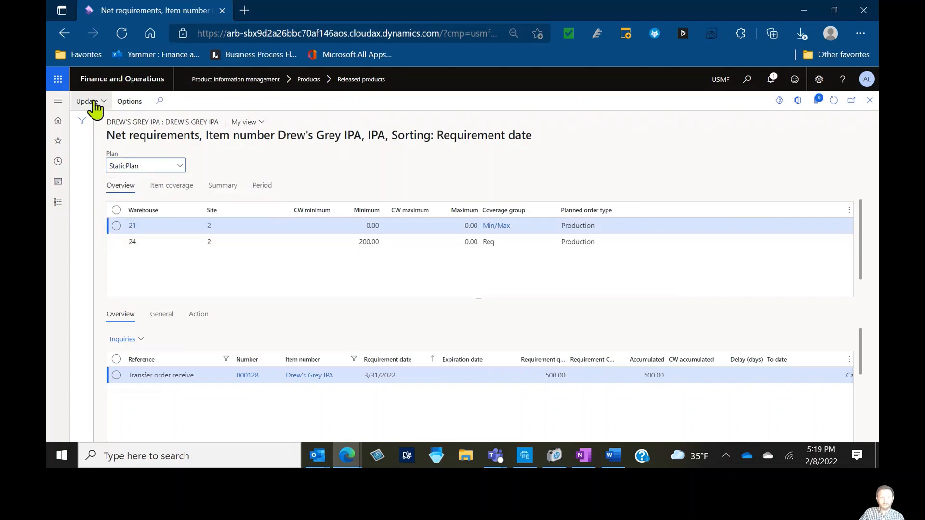
left_click(86, 101)
left_click(120, 146)
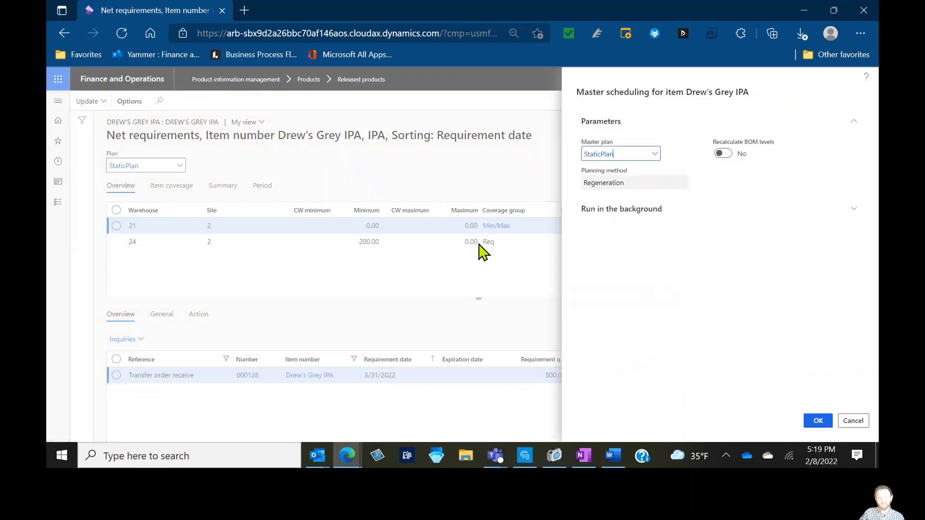
left_click(818, 420)
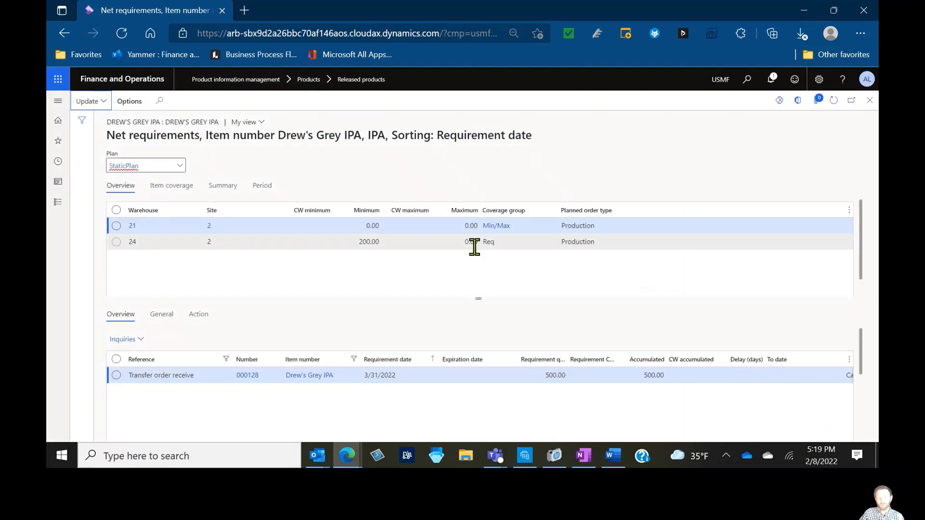
Review warehouse 24's net requirement lines and the safety stock line in the pegging details
left_click(397, 243)
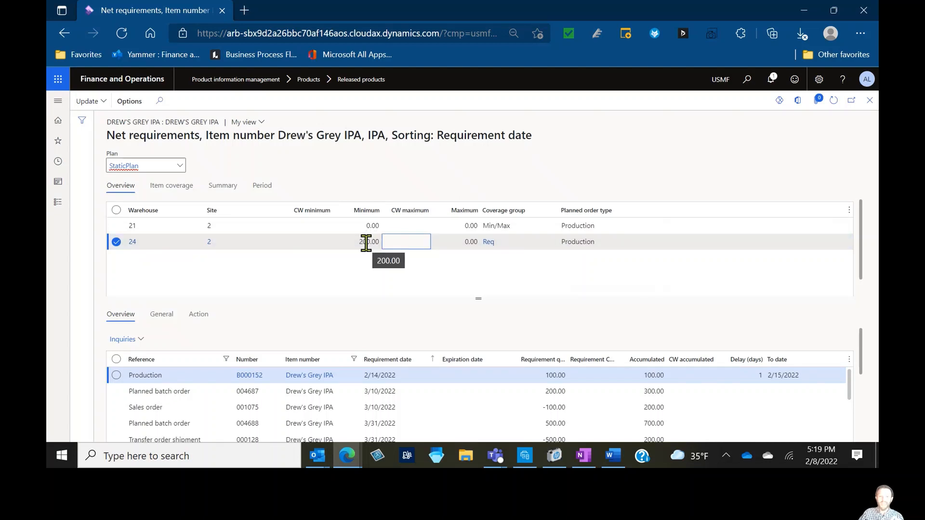
left_click_drag(465, 298, 458, 268)
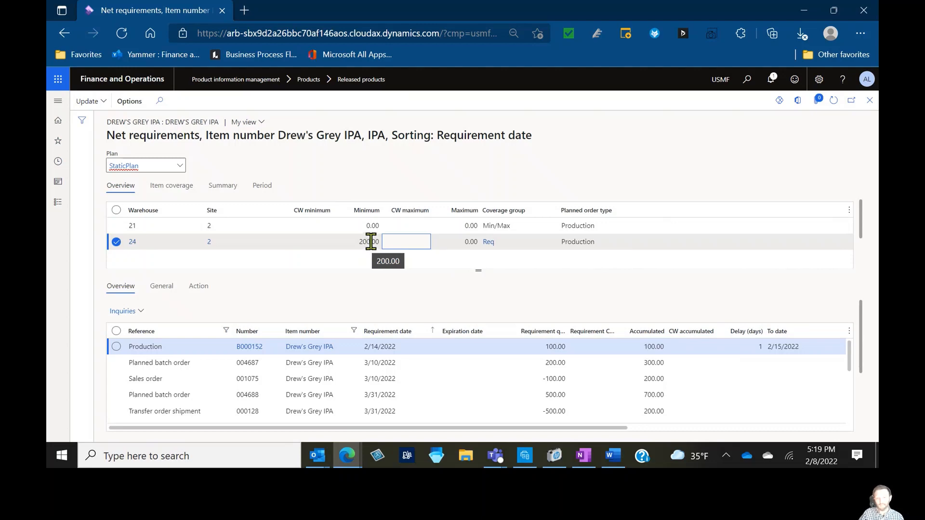
scroll(865, 358, "down", 1)
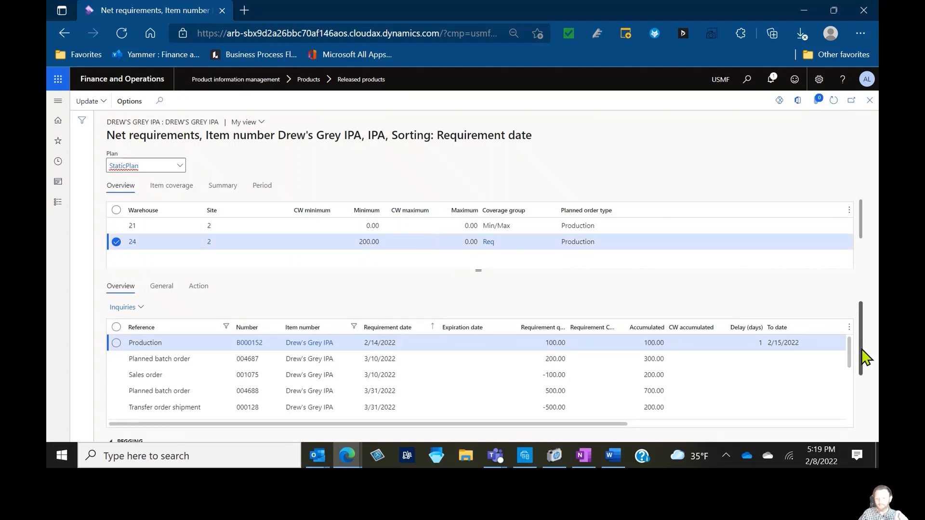
left_click_drag(864, 358, 865, 414)
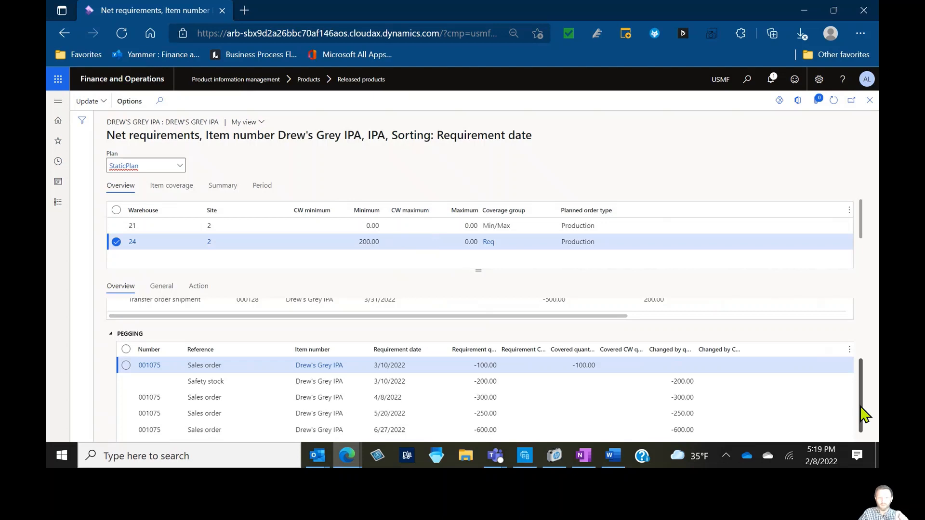
left_click(502, 378)
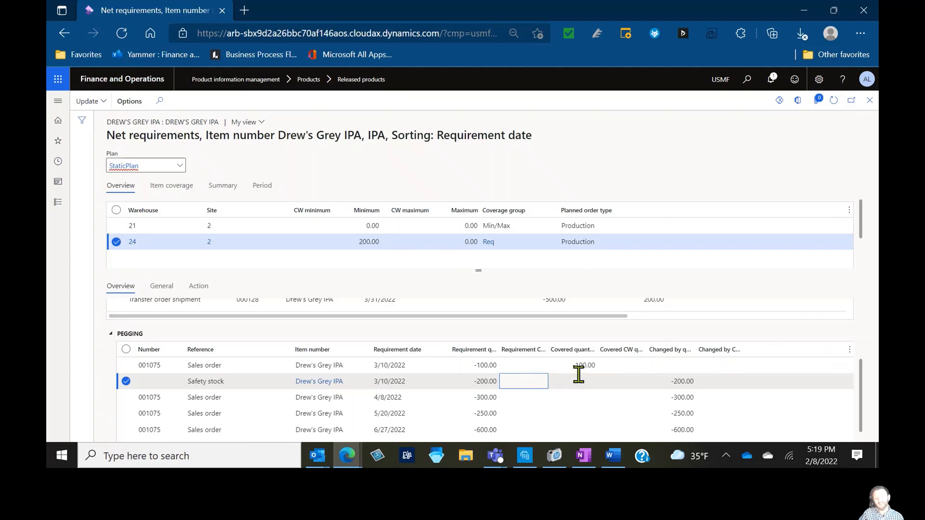
Set the warehouse 24 item coverage's Fulfill minimum to Today's date and close the record
left_click(869, 101)
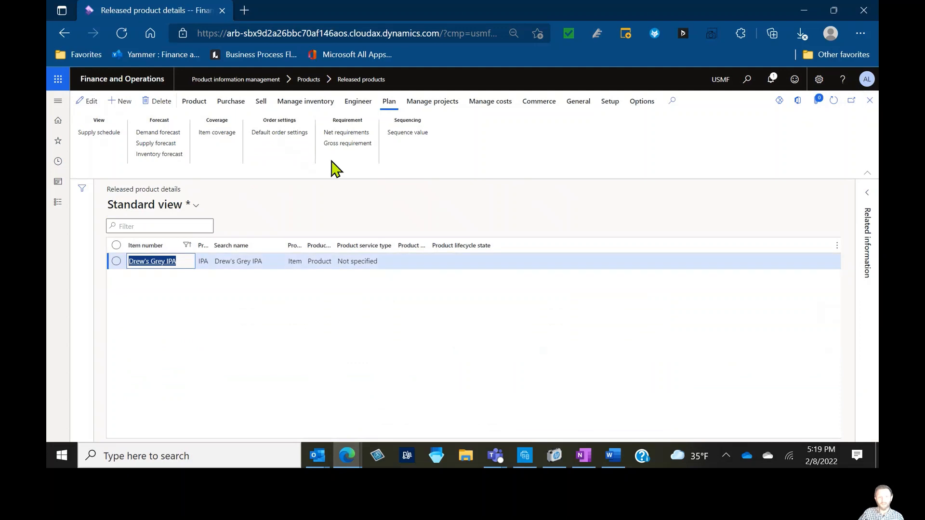
left_click(224, 136)
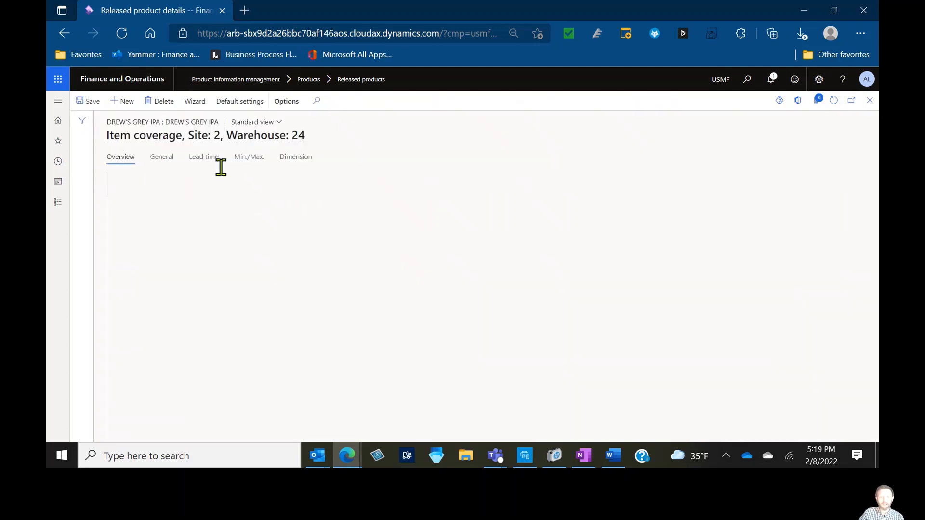
left_click(169, 162)
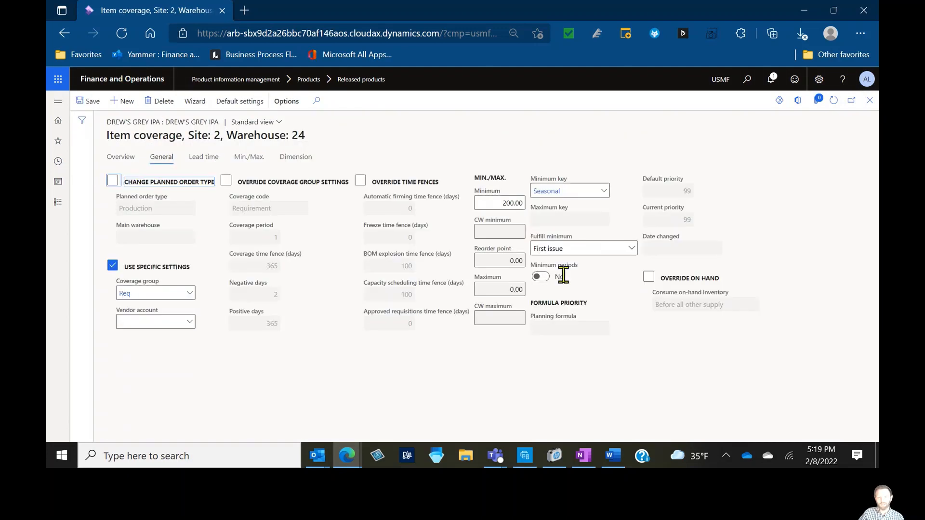
left_click(629, 255)
left_click(610, 263)
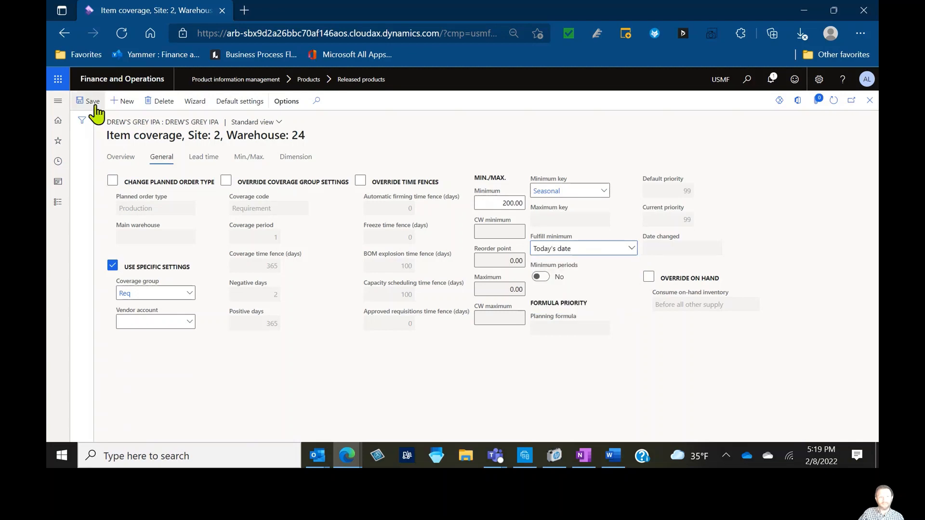
left_click(869, 100)
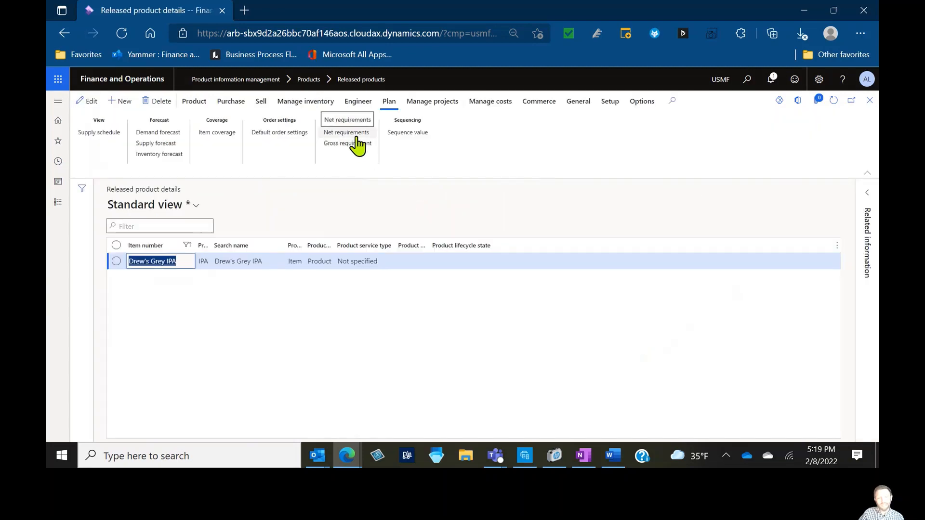
Reopen net requirements and rerun master scheduling for the item on StaticPlan
left_click(357, 137)
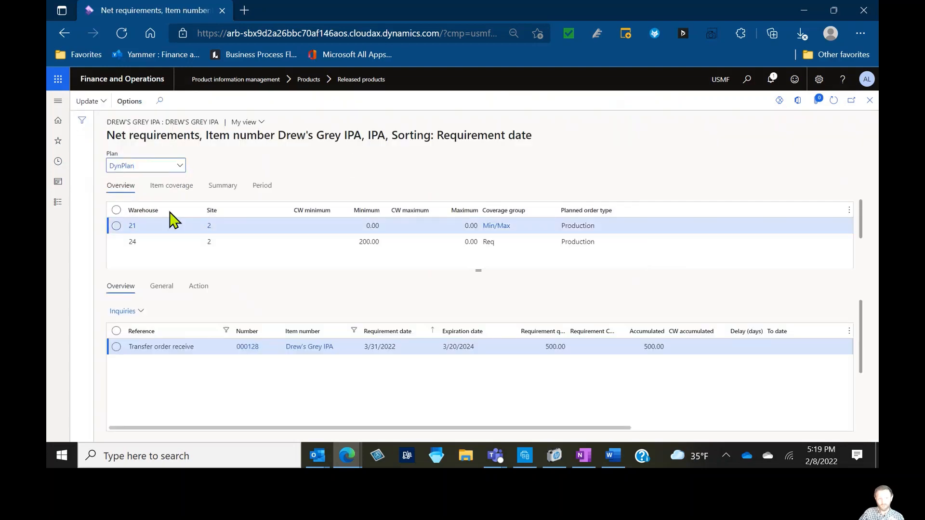
left_click(180, 165)
left_click(133, 243)
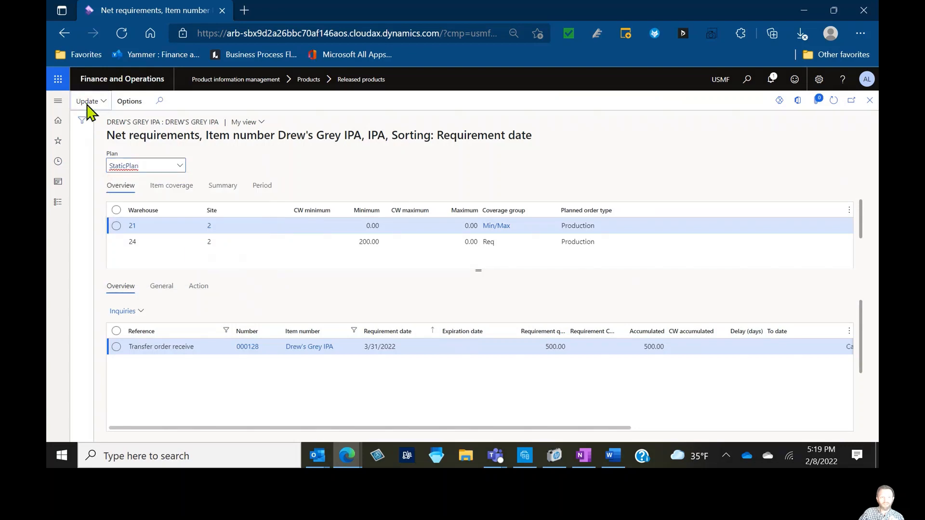
left_click(87, 101)
left_click(93, 132)
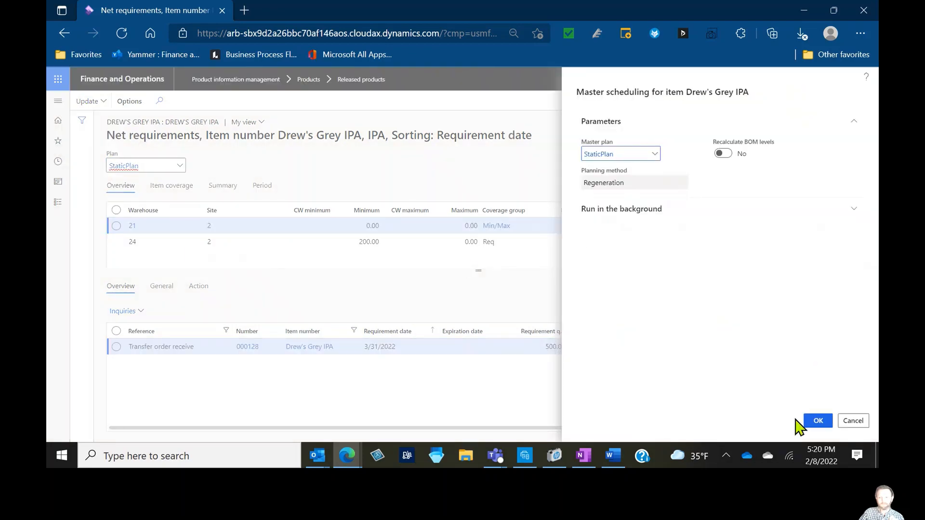
left_click(806, 423)
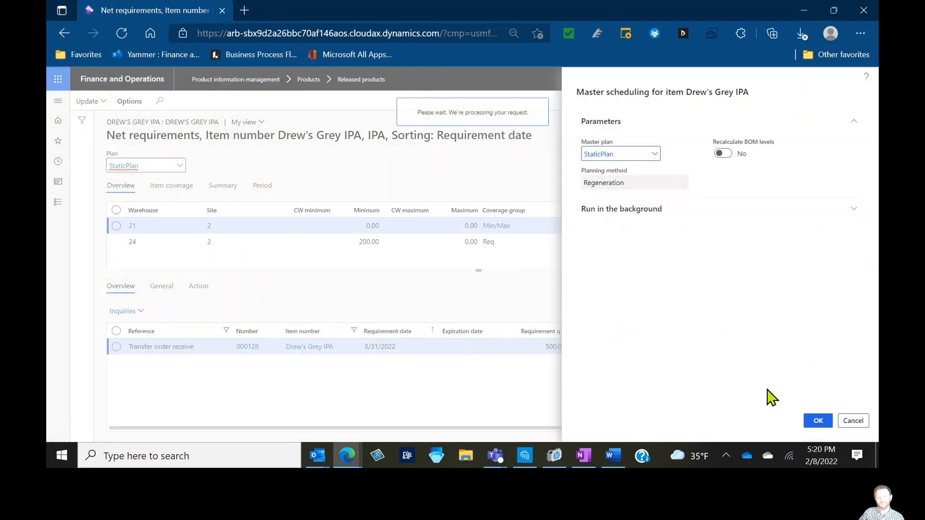
Examine warehouse 24's new net requirements, the safety stock pegging line and the item coverage details
left_click(380, 243)
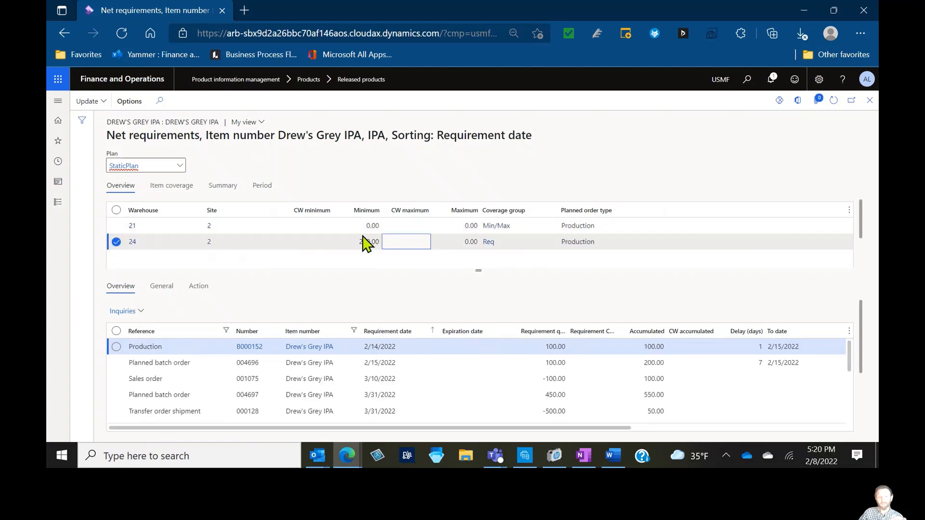
left_click(865, 355)
left_click_drag(862, 369, 860, 419)
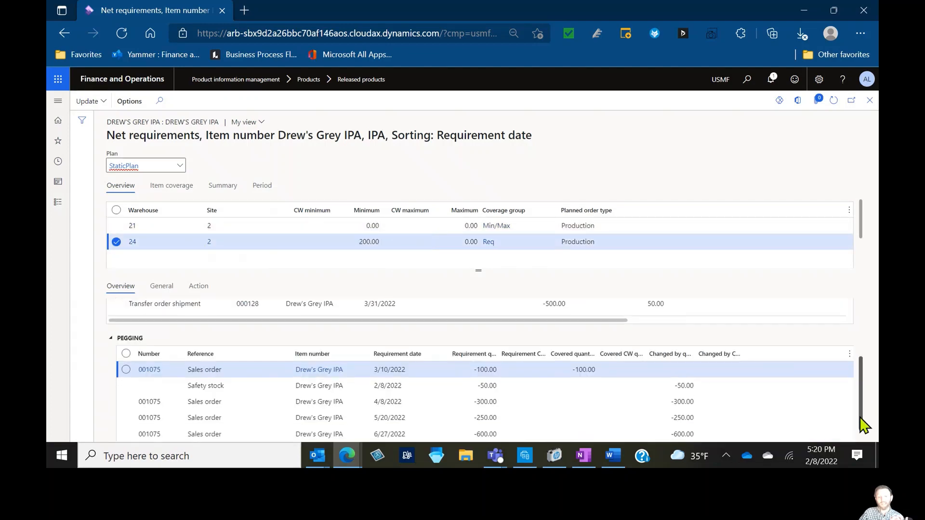
left_click(431, 389)
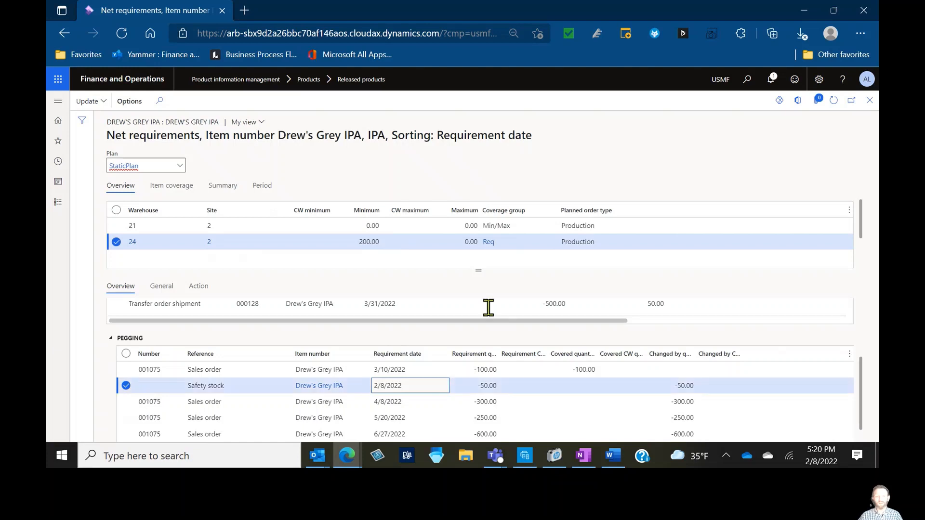
left_click(186, 190)
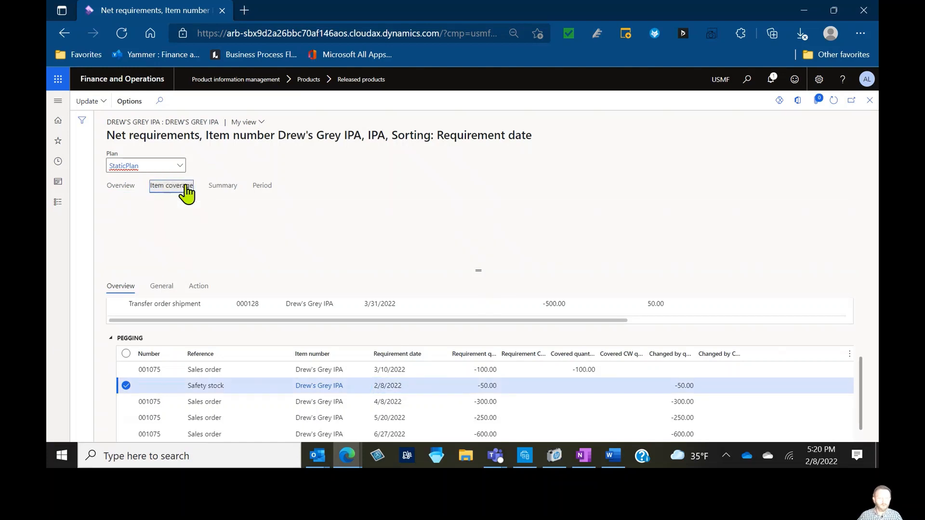
left_click_drag(484, 269, 482, 317)
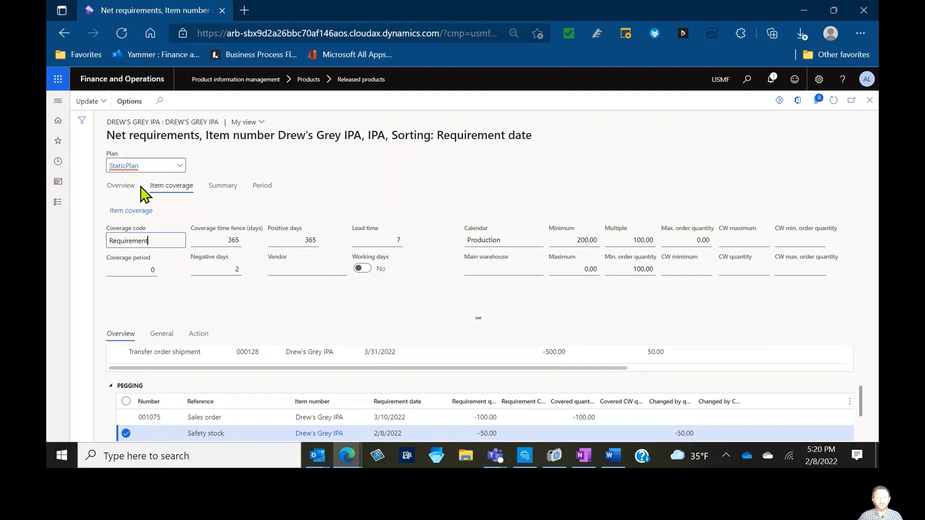
left_click(121, 187)
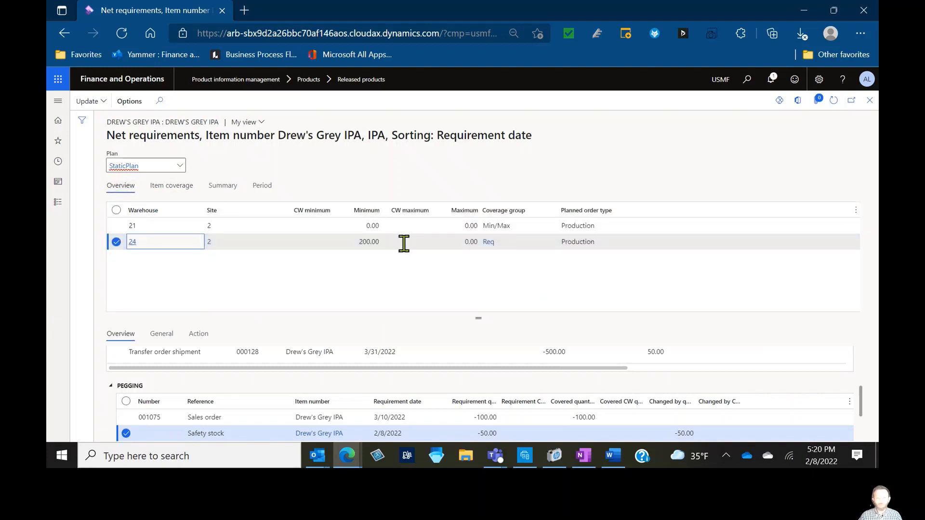
left_click_drag(491, 320, 501, 263)
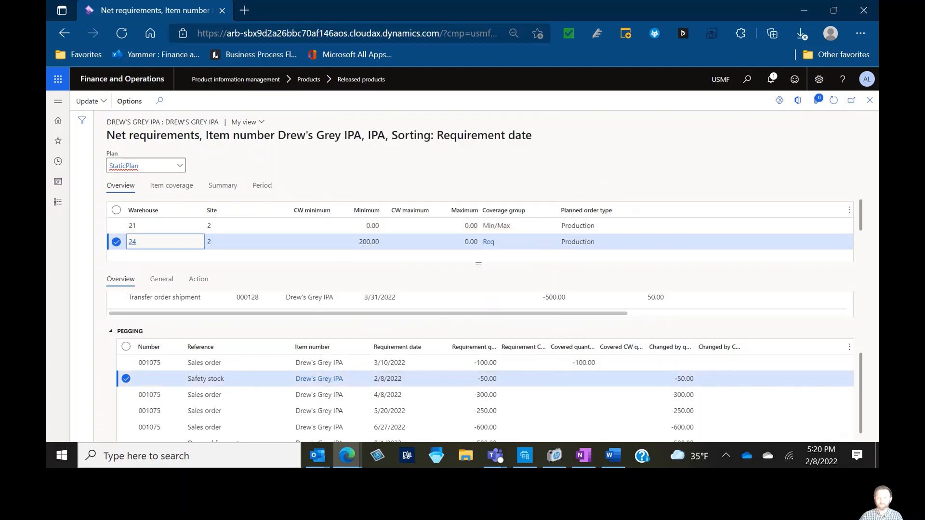
Reopen the item coverage and inspect the warehouse 24 minimum quantity
left_click(869, 100)
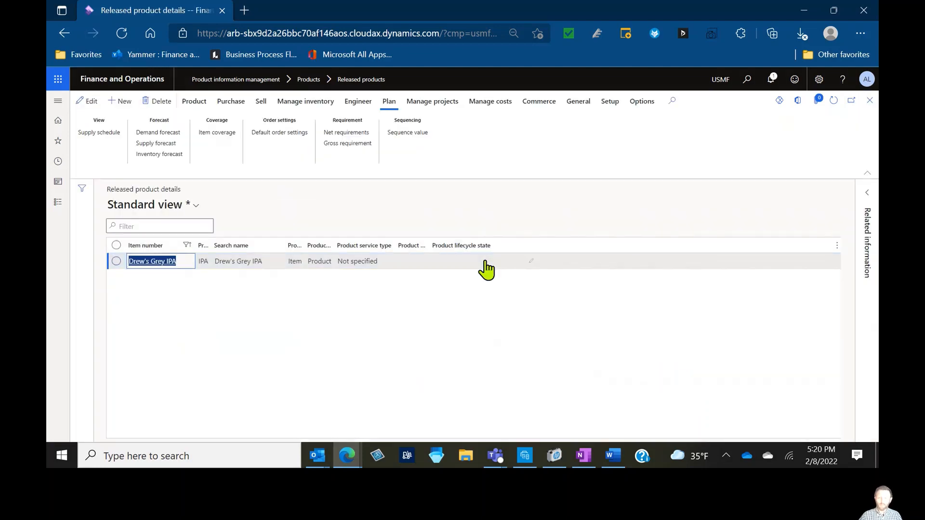
left_click(232, 133)
left_click(377, 195)
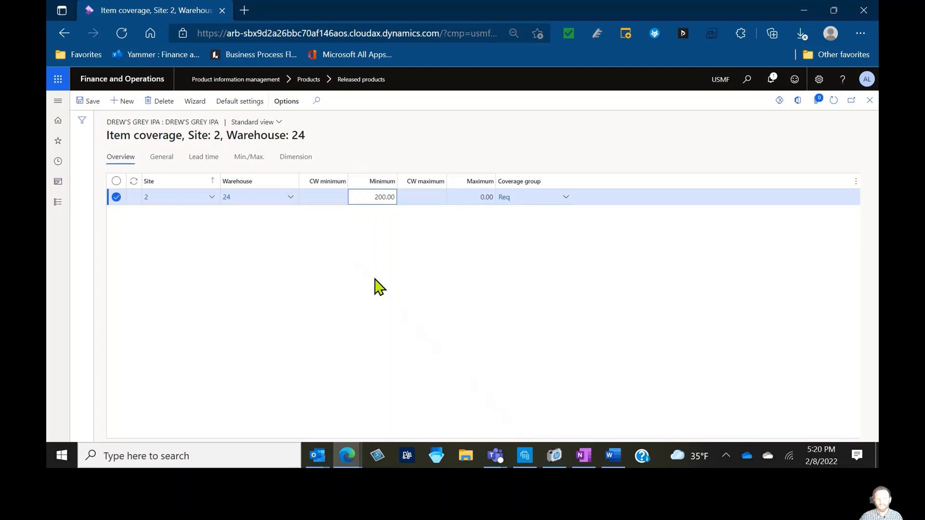
Open the Safety stock calculation journal from the Master planning module
left_click(68, 107)
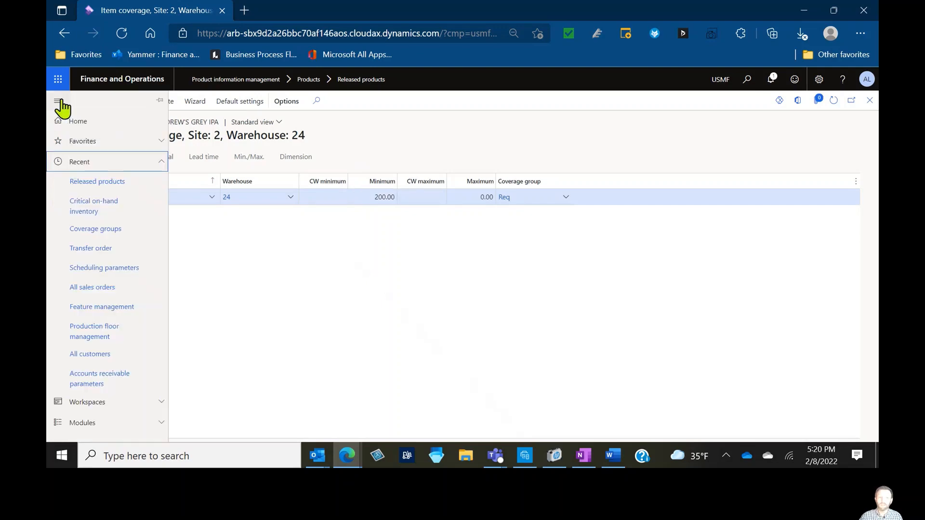
left_click(102, 162)
left_click(100, 200)
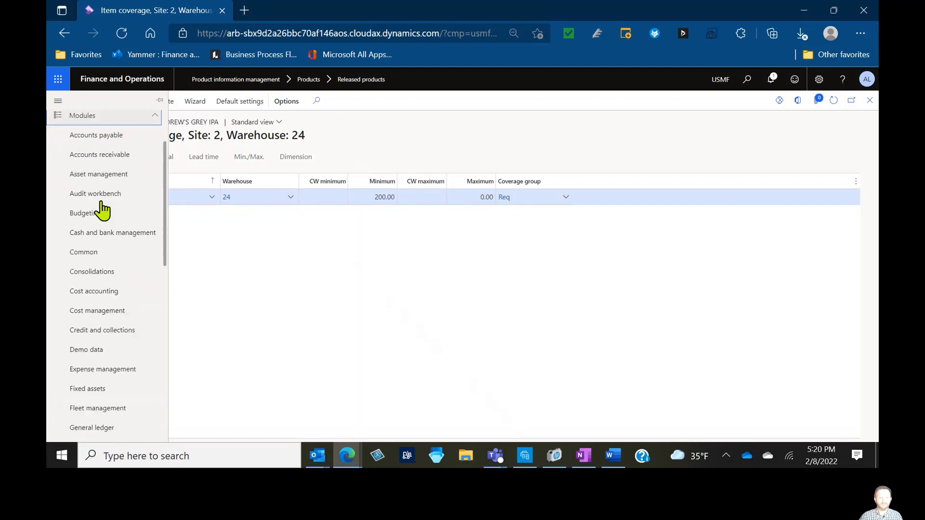
scroll(111, 240, "down", 3)
left_click(102, 327)
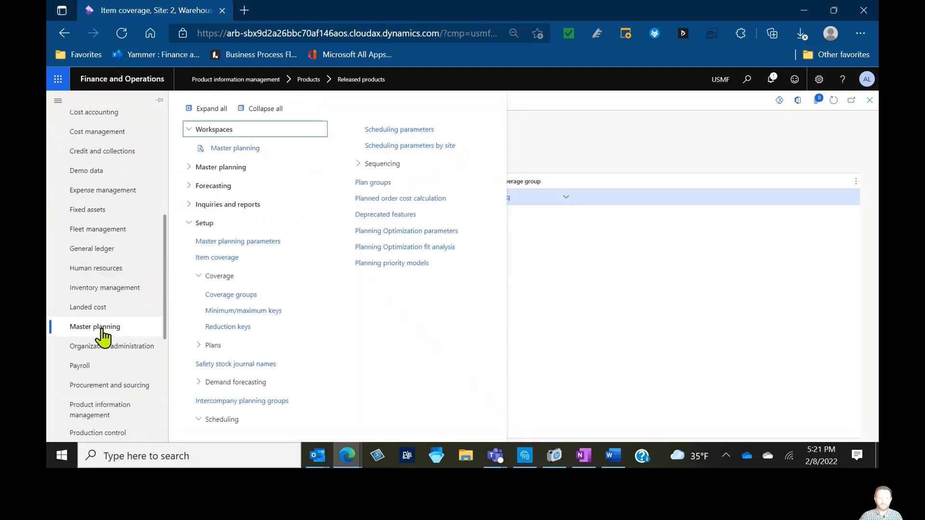
left_click(230, 223)
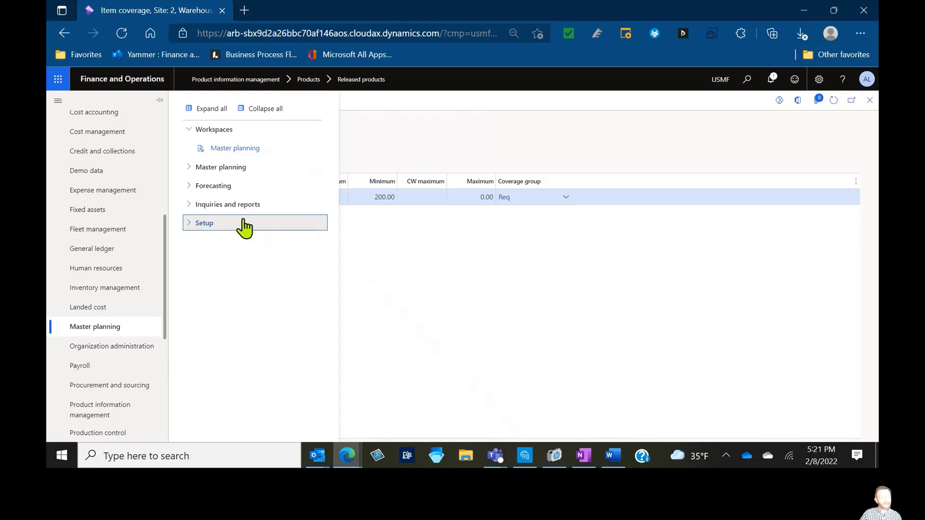
left_click(234, 224)
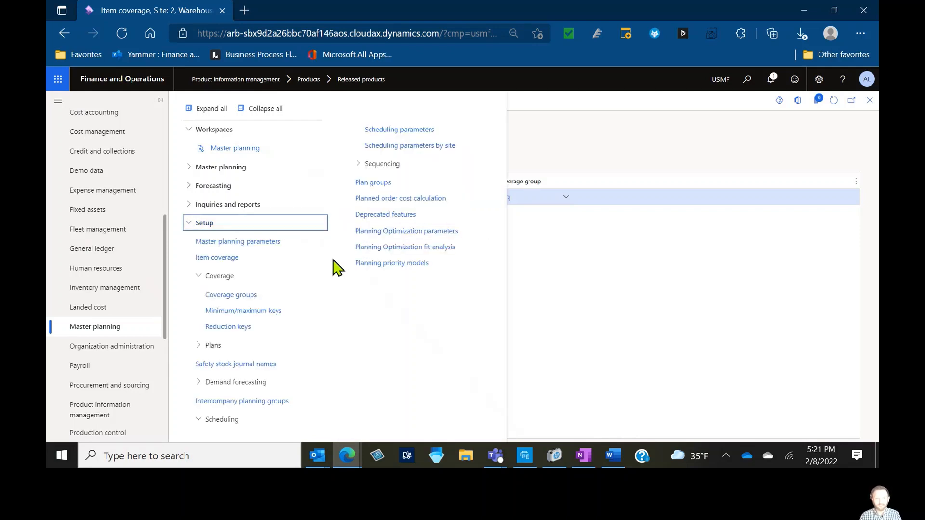
left_click(258, 205)
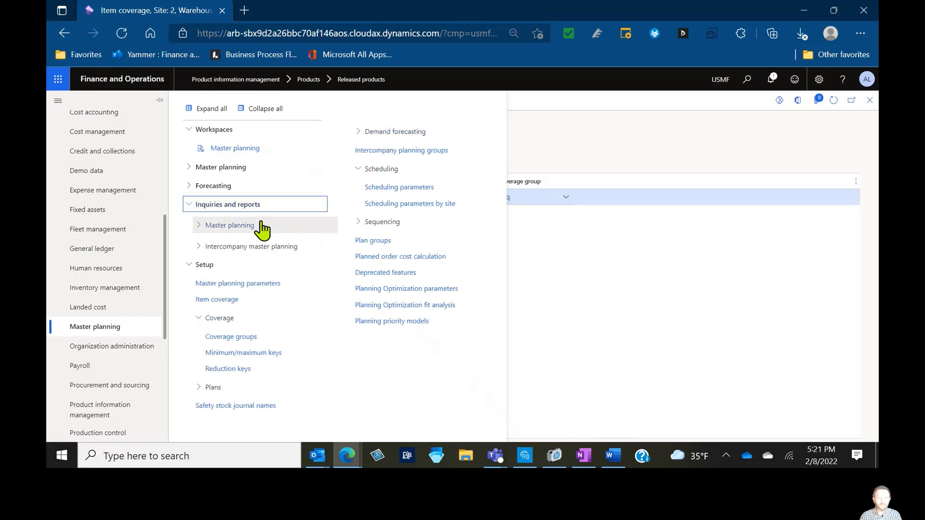
left_click(263, 227)
left_click(253, 308)
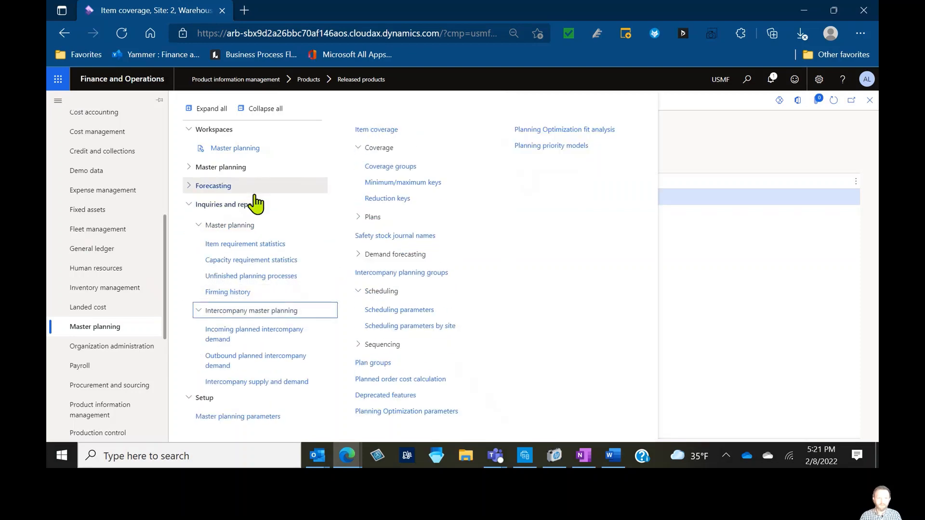
left_click(254, 169)
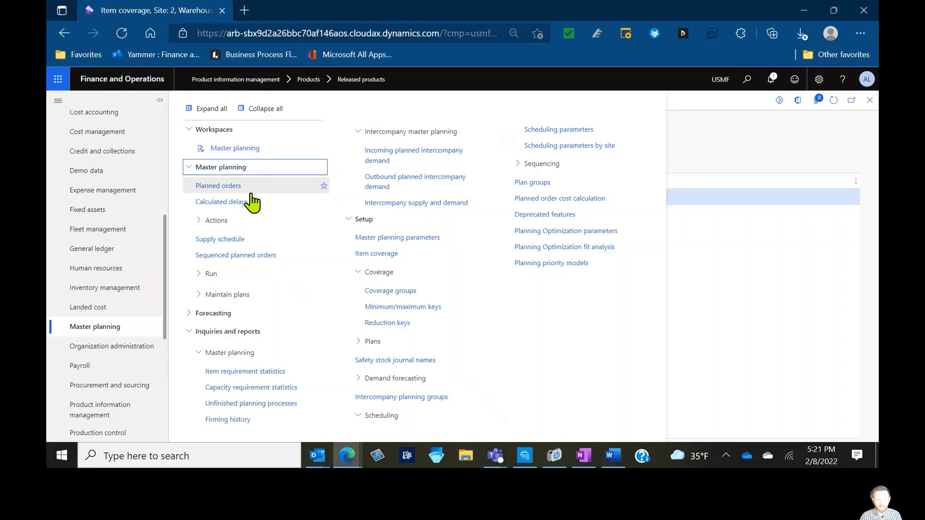
left_click(238, 332)
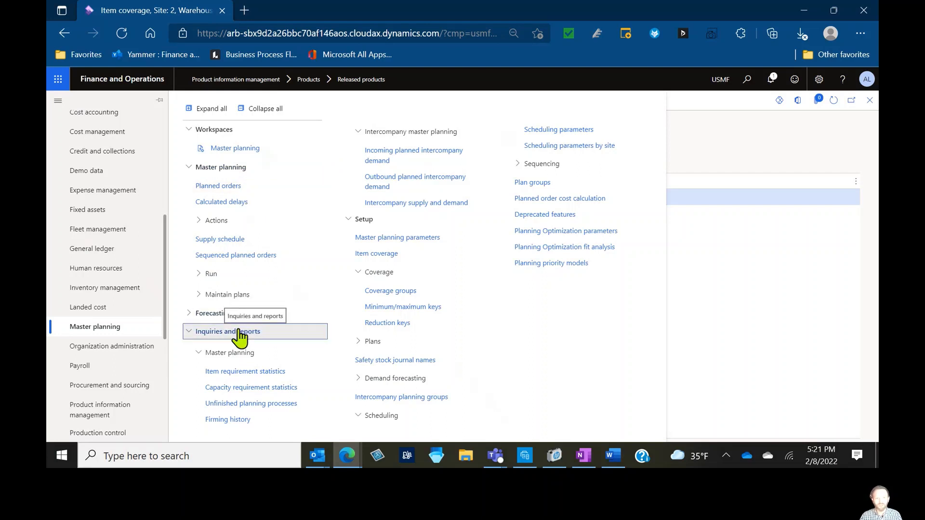
left_click(244, 226)
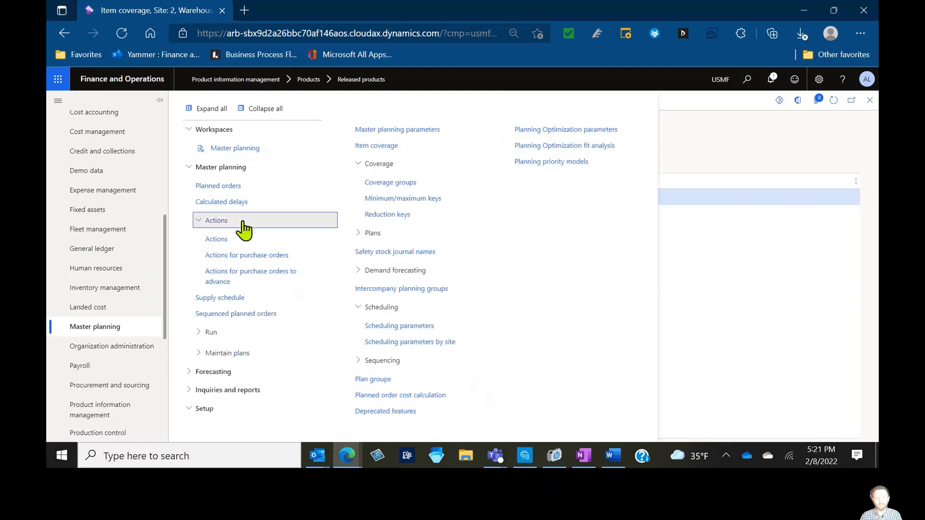
left_click(243, 222)
left_click(253, 277)
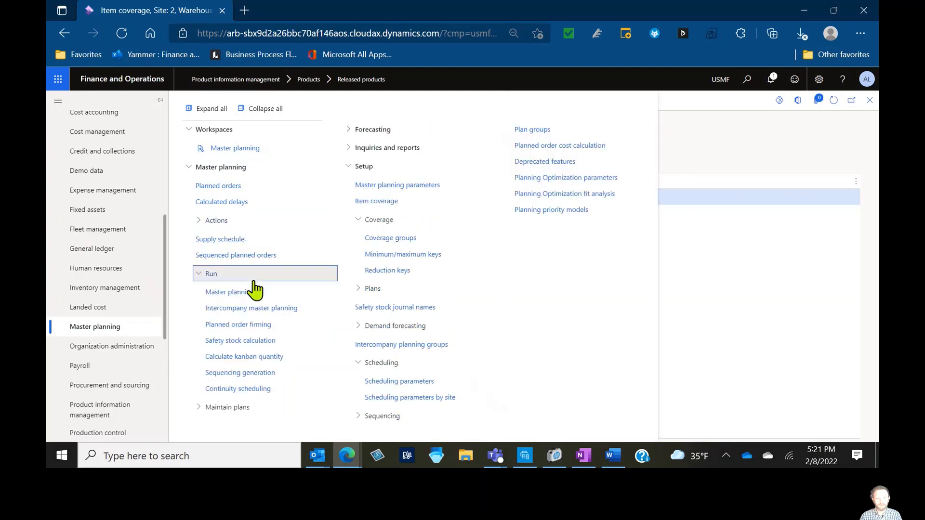
left_click(233, 341)
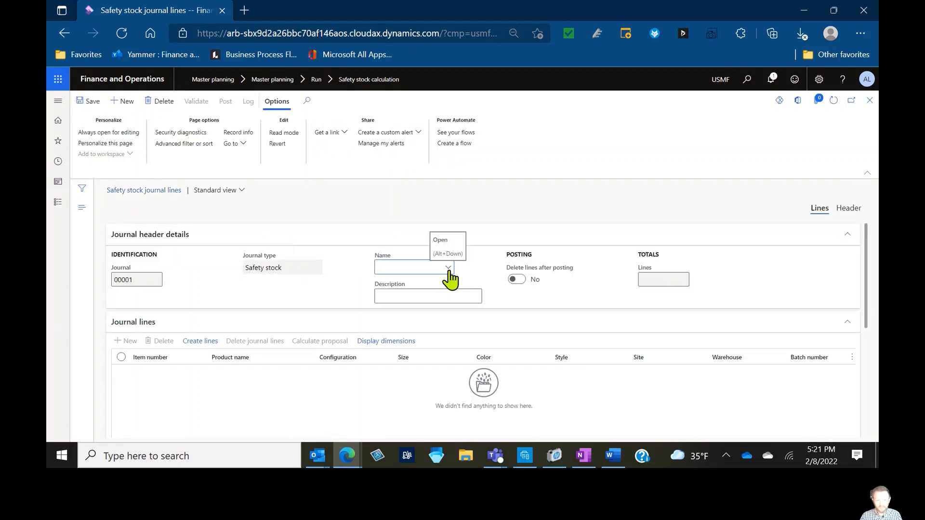
Create a new safety stock journal name SafetyStck with the description Safety stock calculations
left_click(448, 268)
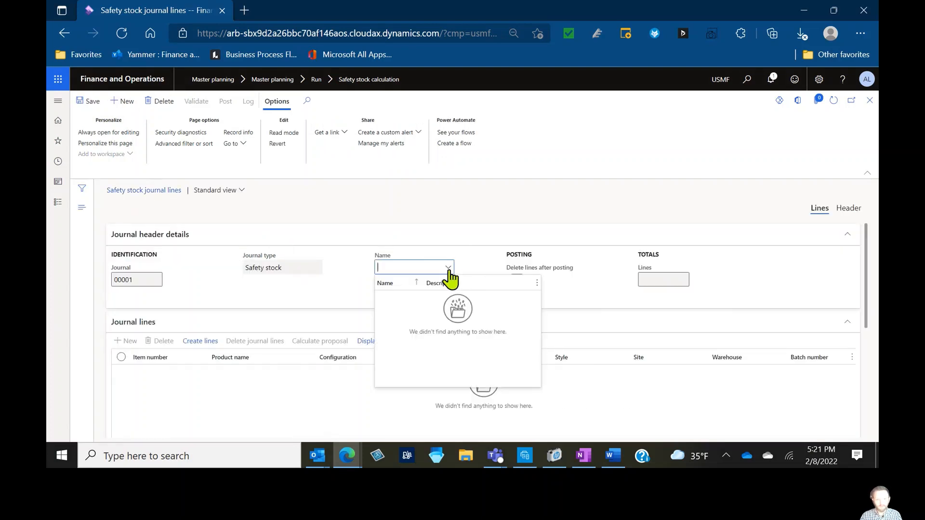
right_click(450, 272)
left_click(458, 327)
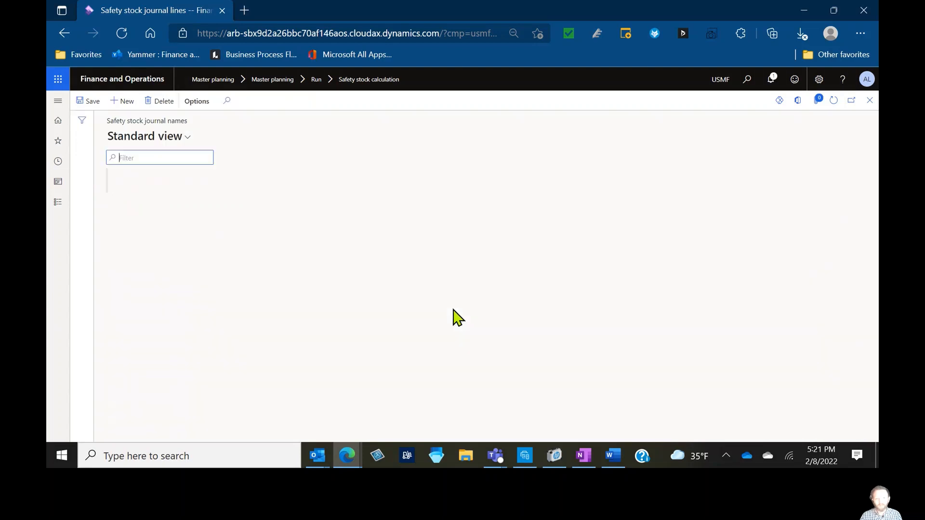
left_click(120, 100)
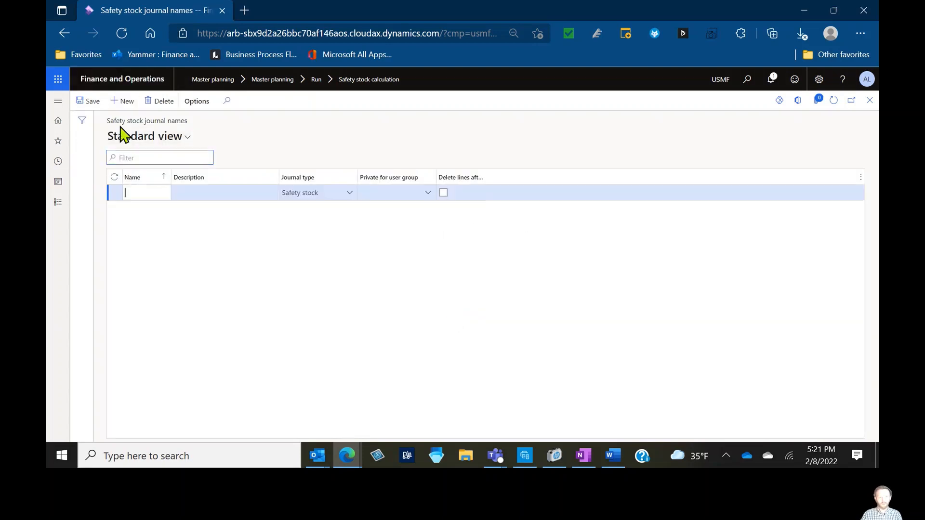
type("S")
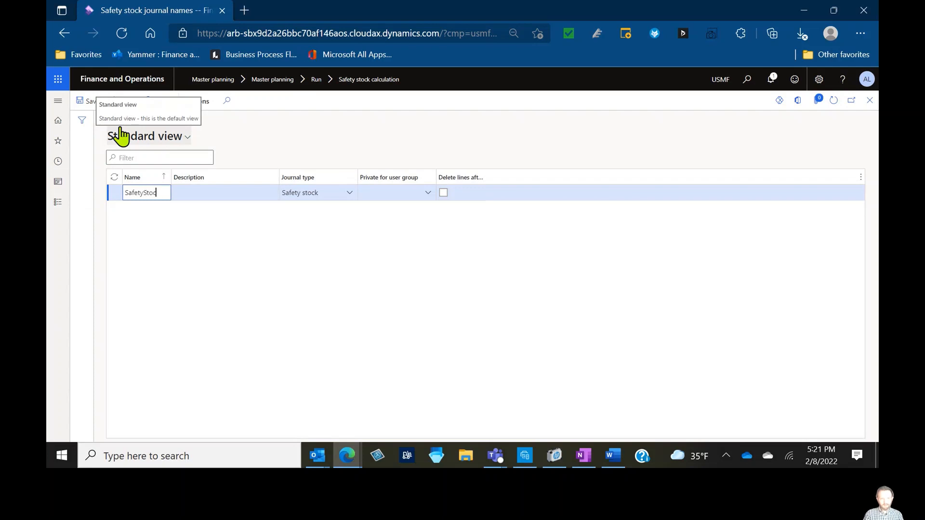
type("afetyStck")
key("Tab")
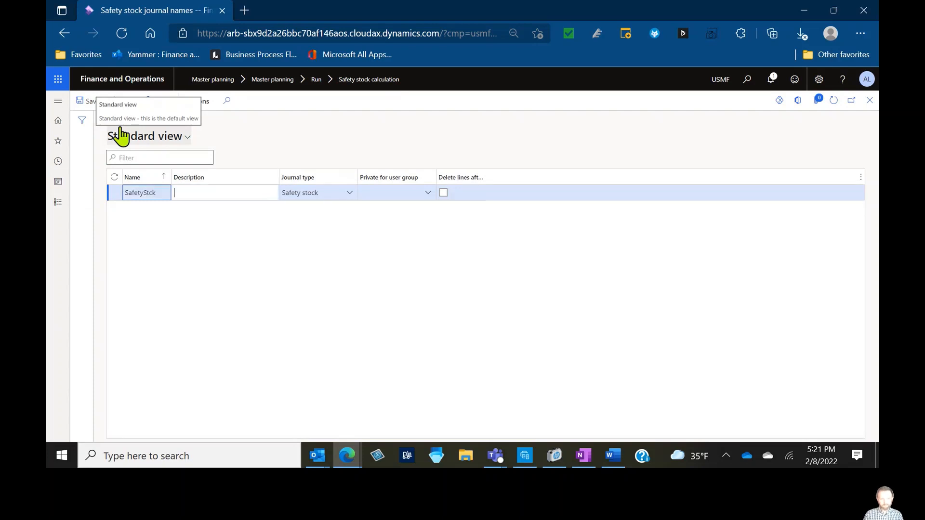
type("Safety stock")
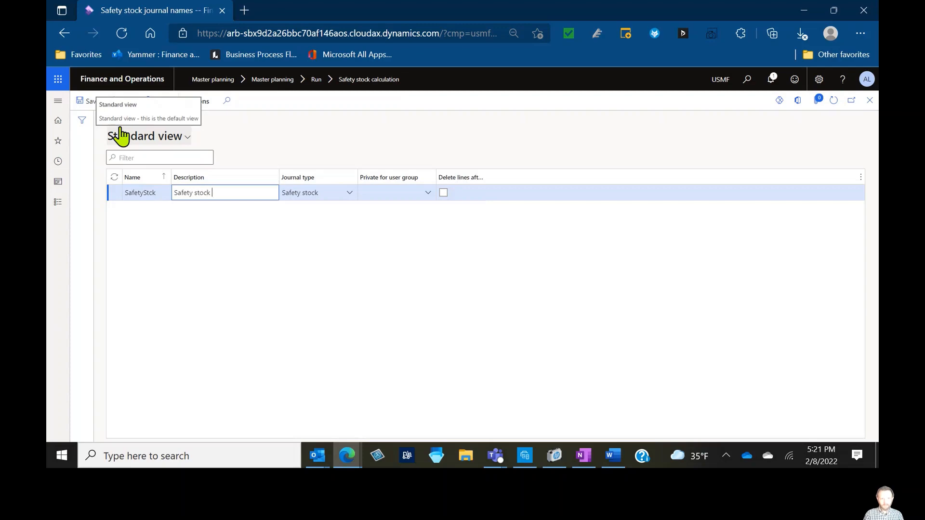
type(" calculations")
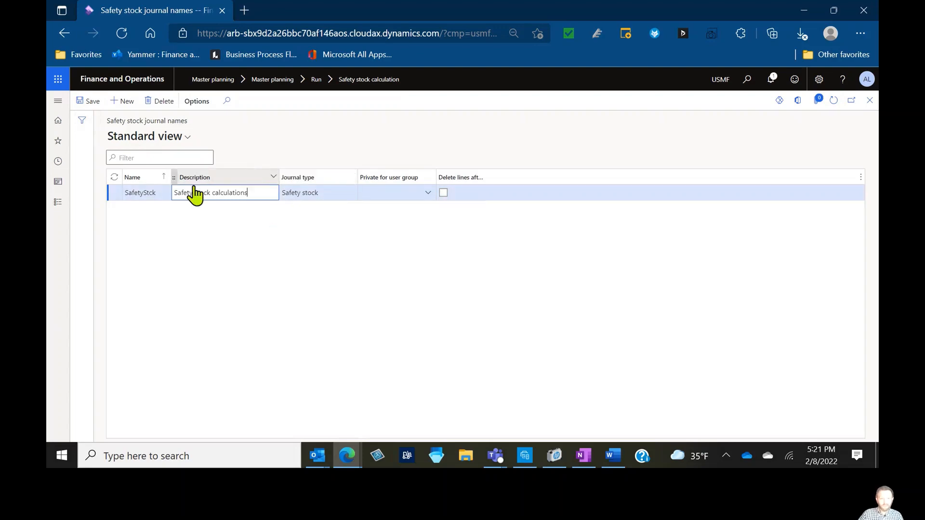
left_click(869, 100)
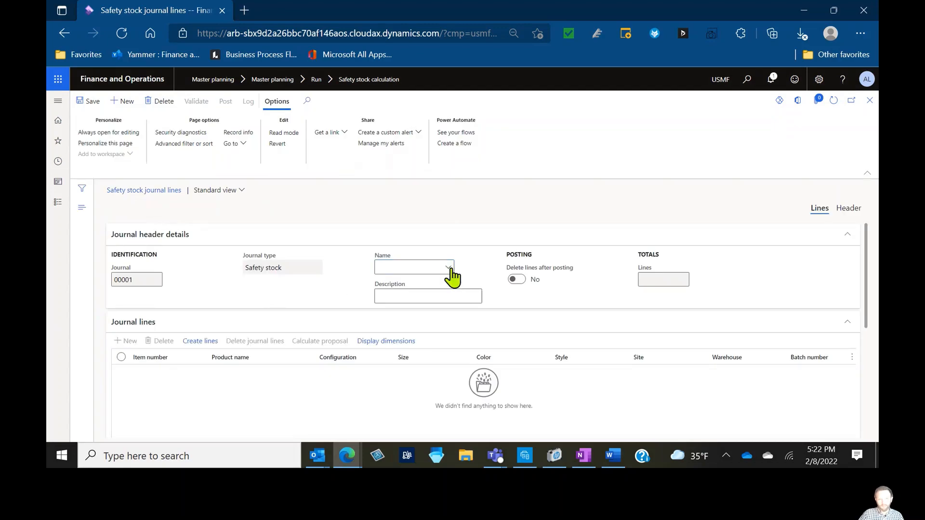
Set the journal name to SafetyStck and start creating journal lines for proposed minimum inventory levels
left_click(451, 270)
left_click(437, 298)
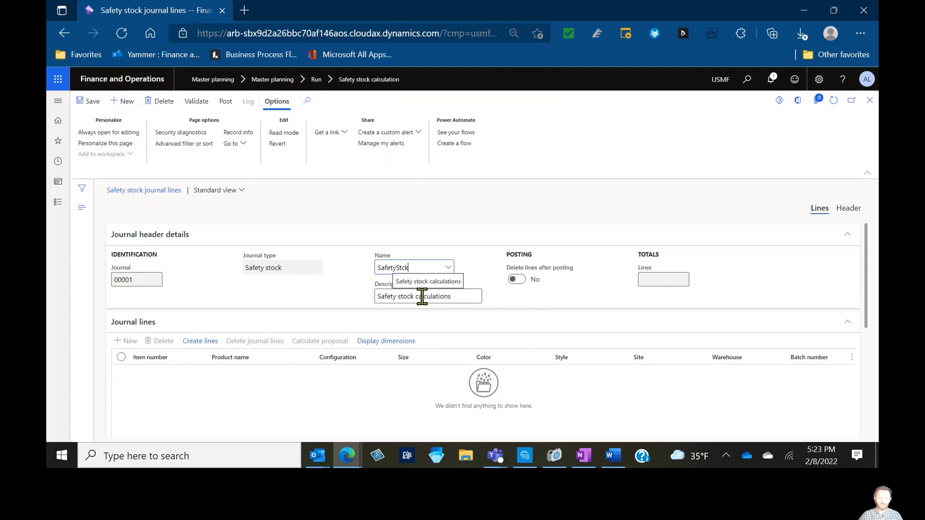
left_click(201, 342)
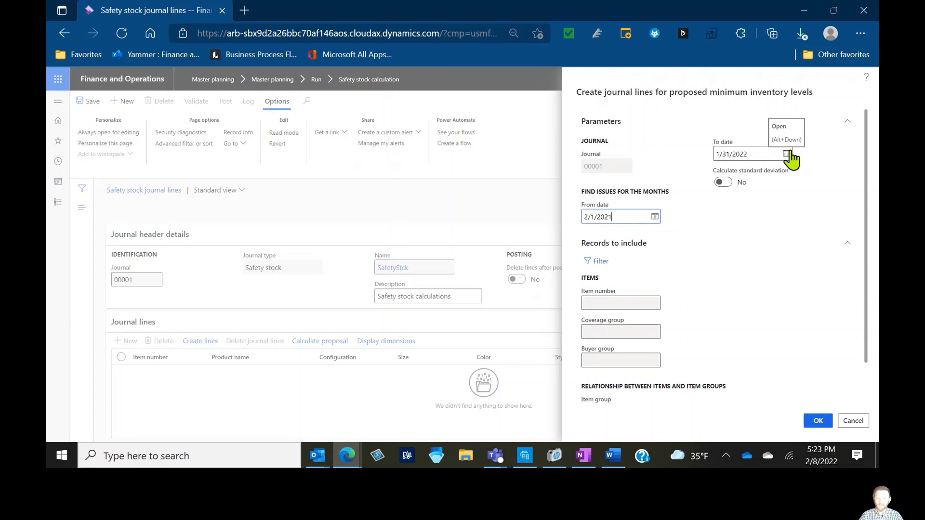
Set the From date to 1/1/2021, the To date to 1/1/2022, and enable Calculate standard deviation
left_click(655, 217)
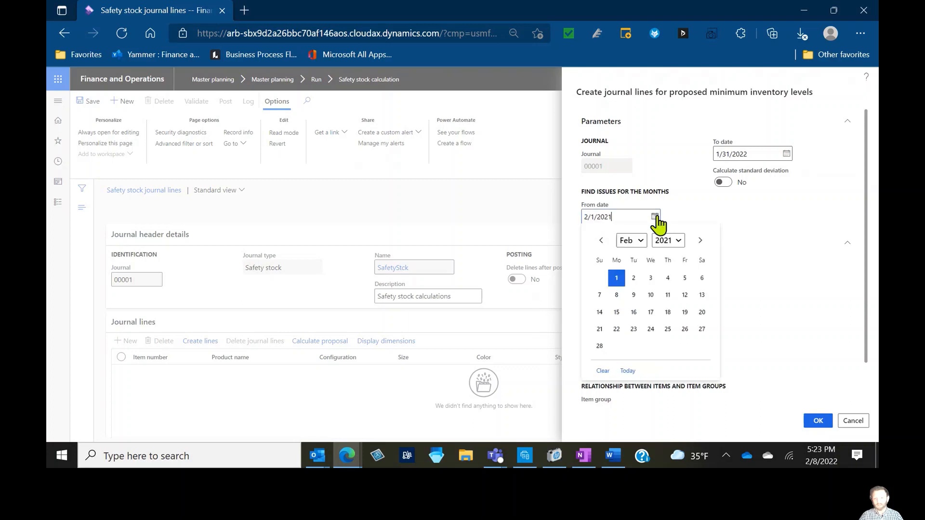
left_click(601, 240)
left_click(684, 280)
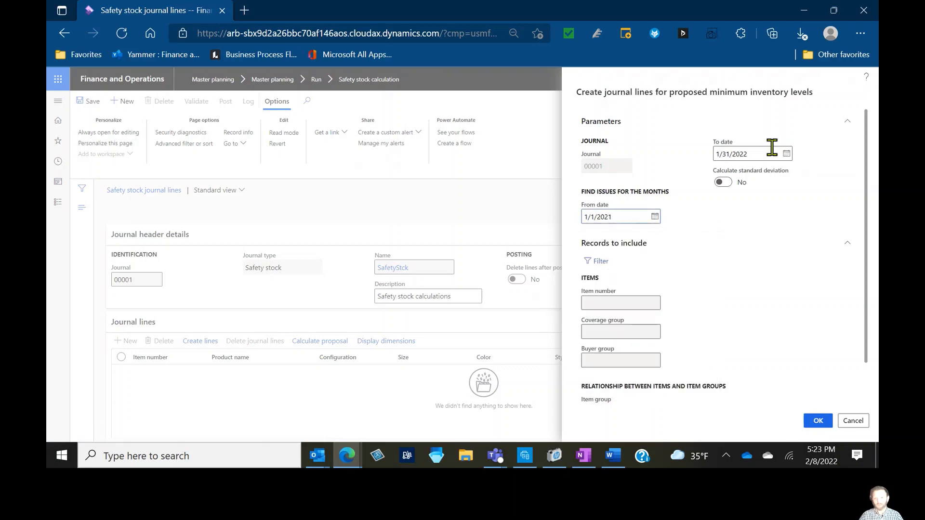
left_click(786, 155)
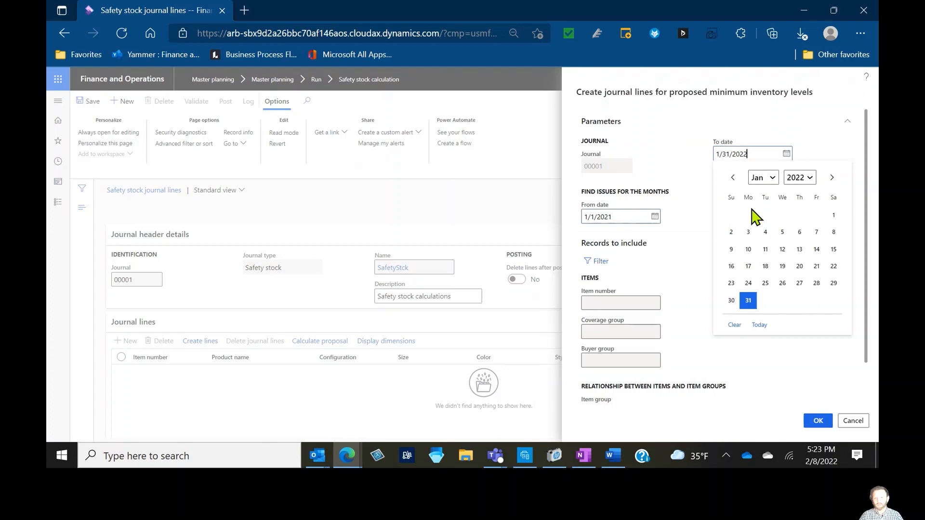
left_click(838, 225)
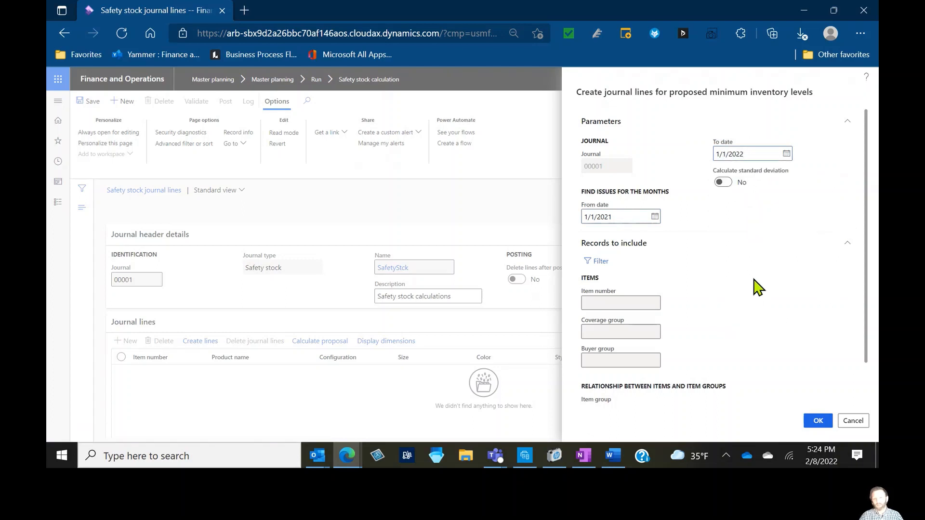
left_click(724, 183)
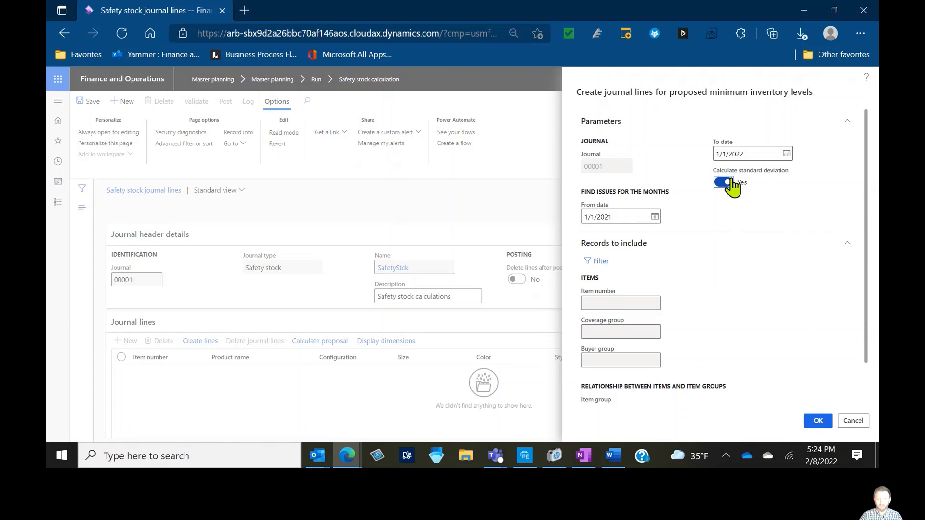
Filter the records to item numbers matching d* and create the journal lines
mouse_move(736, 172)
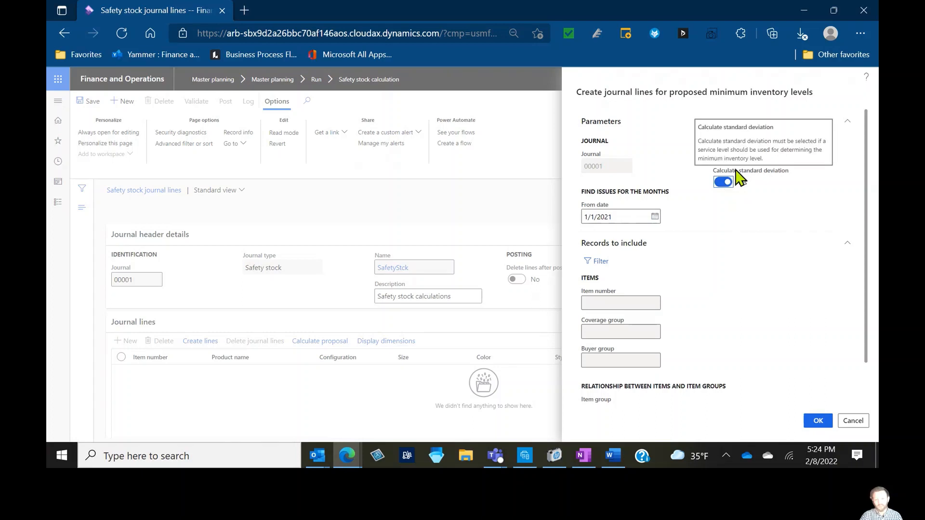
left_click(595, 260)
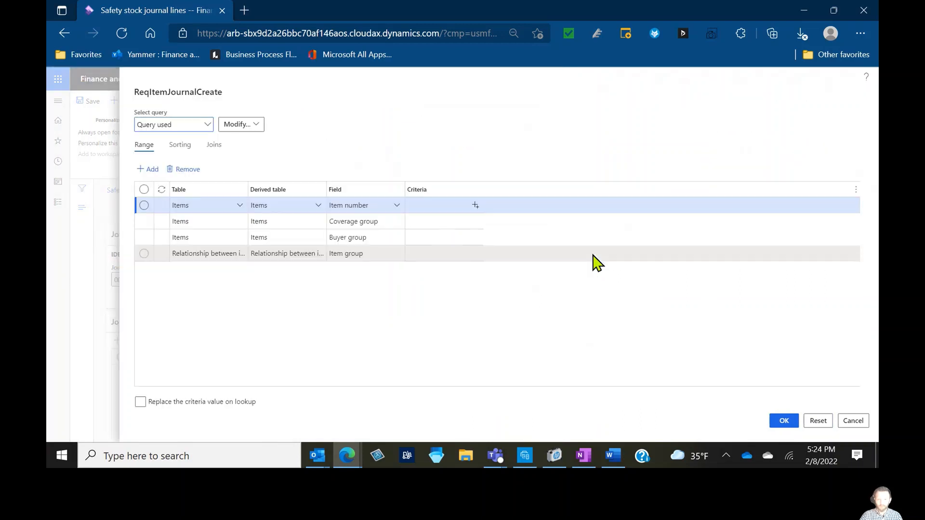
left_click(453, 204)
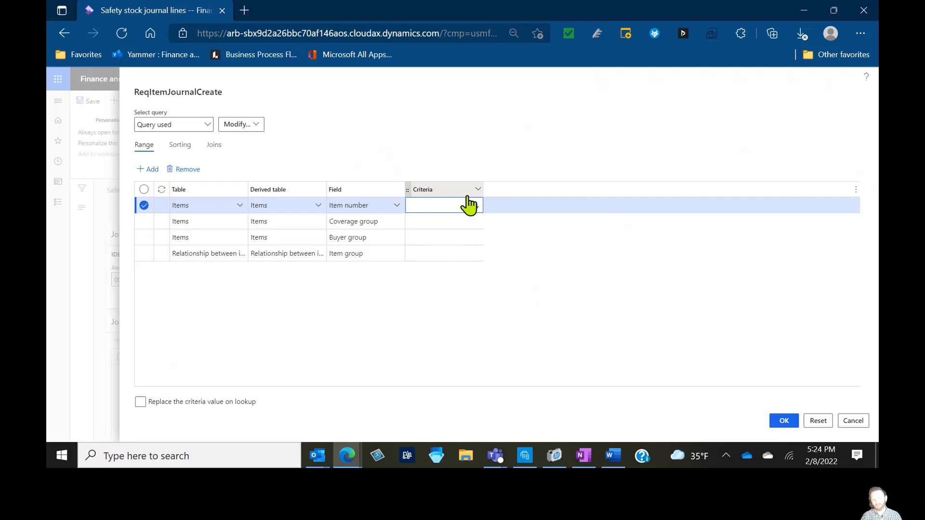
type("d*")
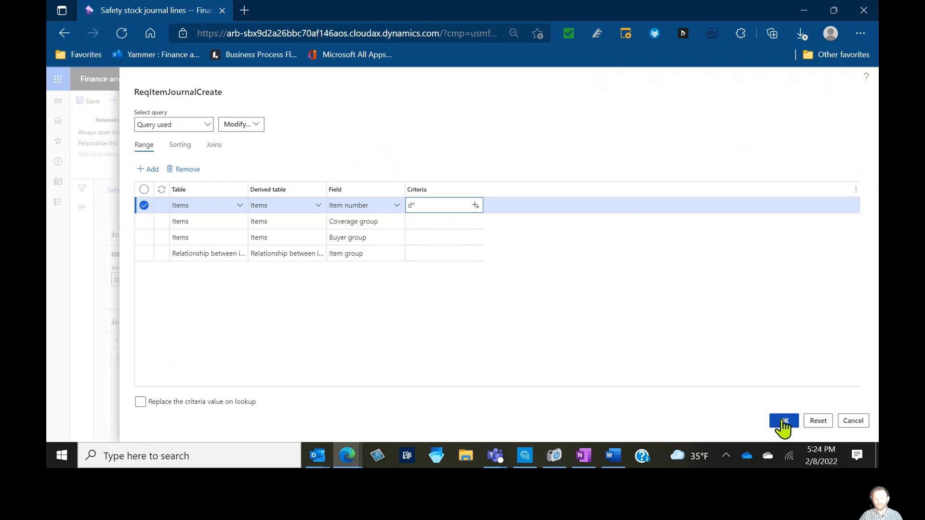
left_click(782, 422)
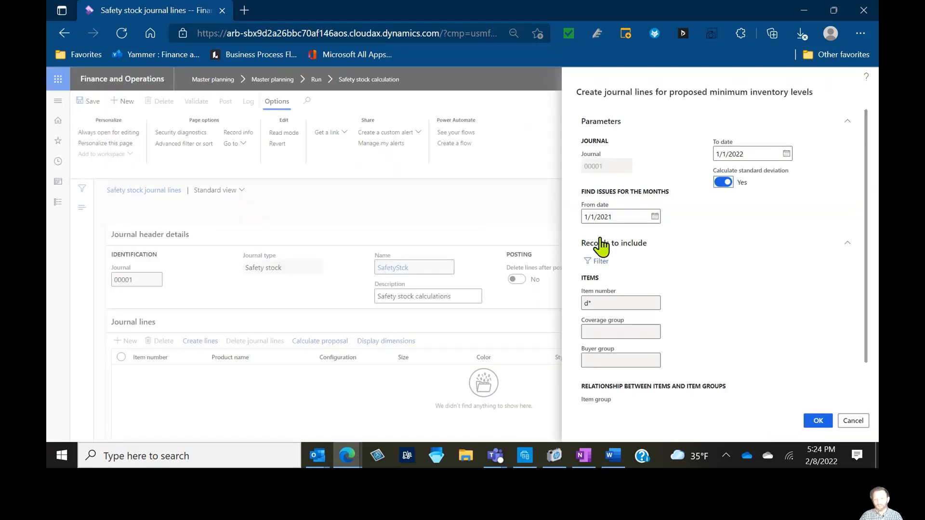
scroll(677, 255, "down", 1)
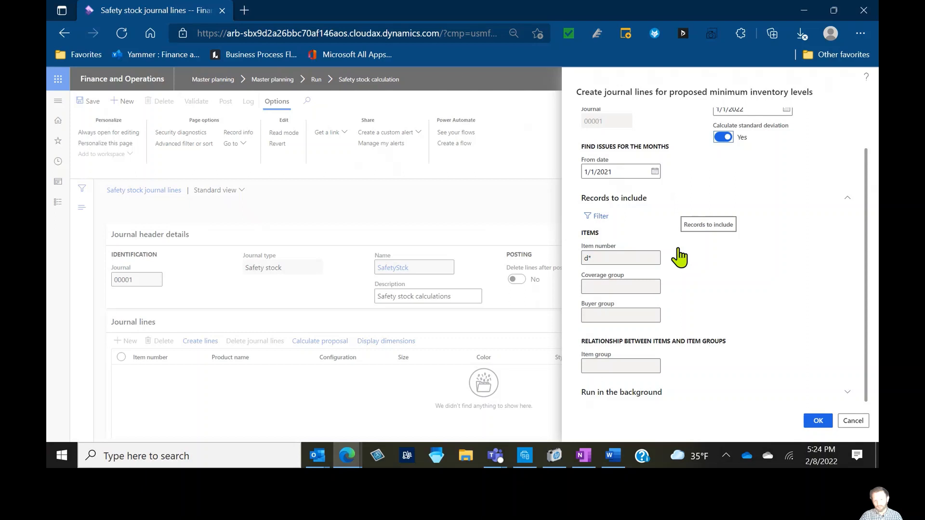
left_click(817, 421)
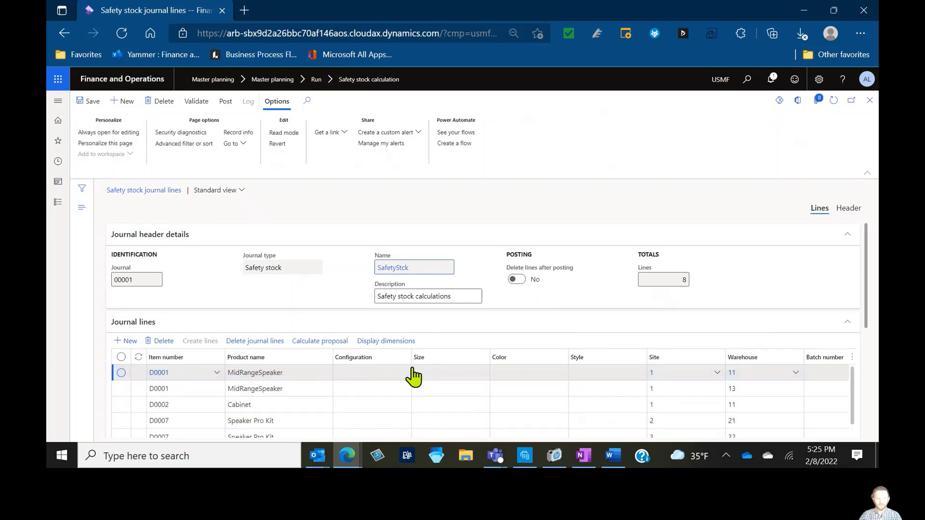
Limit the journal lines' displayed dimensions to site and warehouse, turning off configuration, size, color, style and batch number, and save the setup
left_click(407, 348)
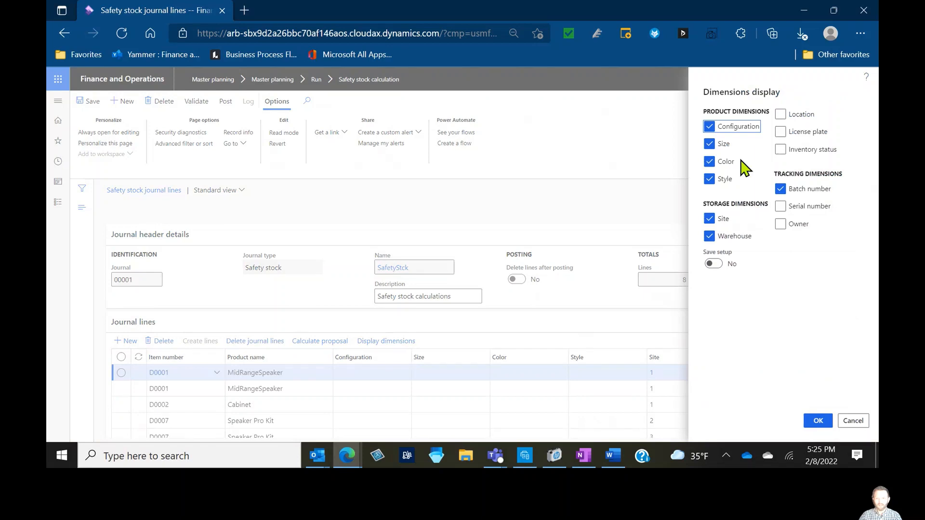
left_click(709, 126)
left_click(709, 143)
left_click(711, 162)
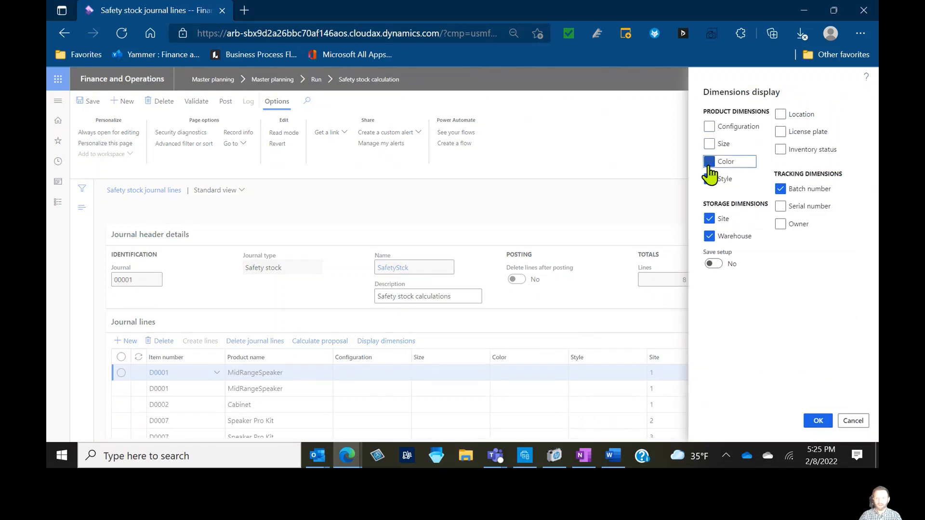
left_click(710, 179)
left_click(713, 264)
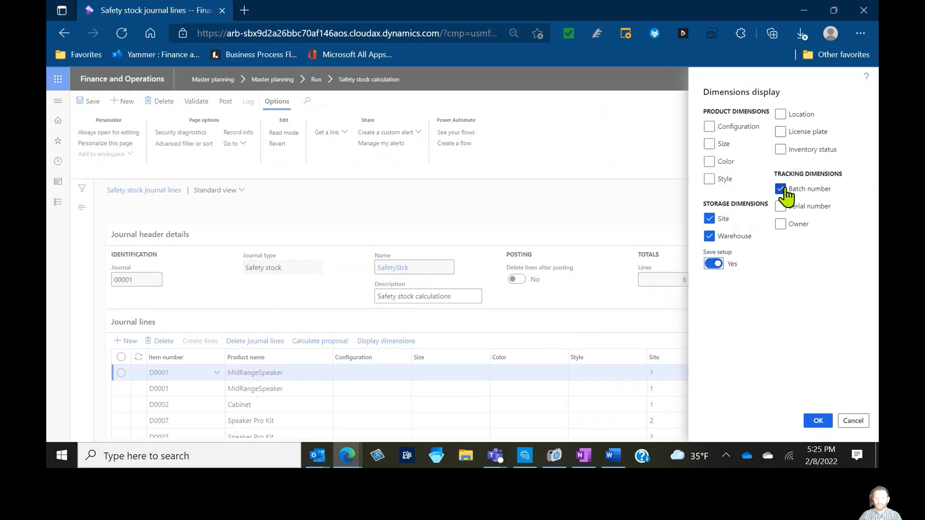
left_click(781, 189)
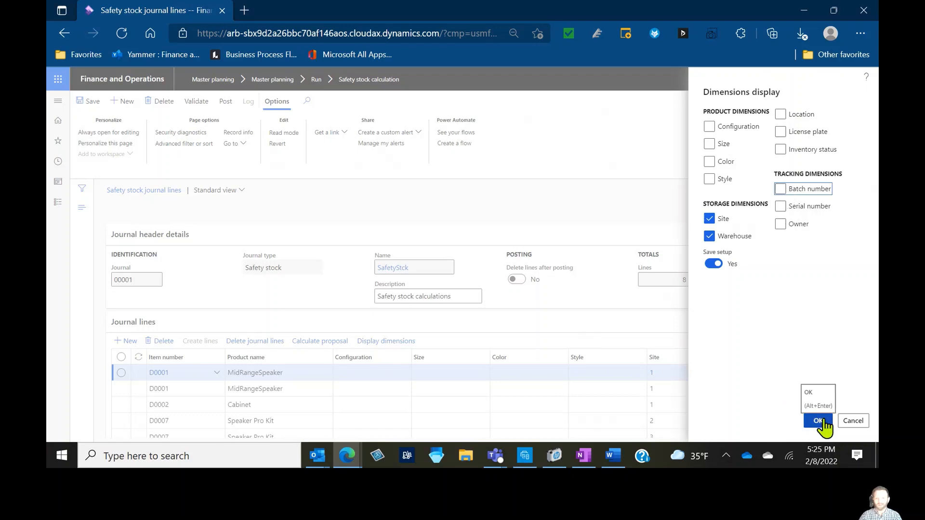
left_click(824, 423)
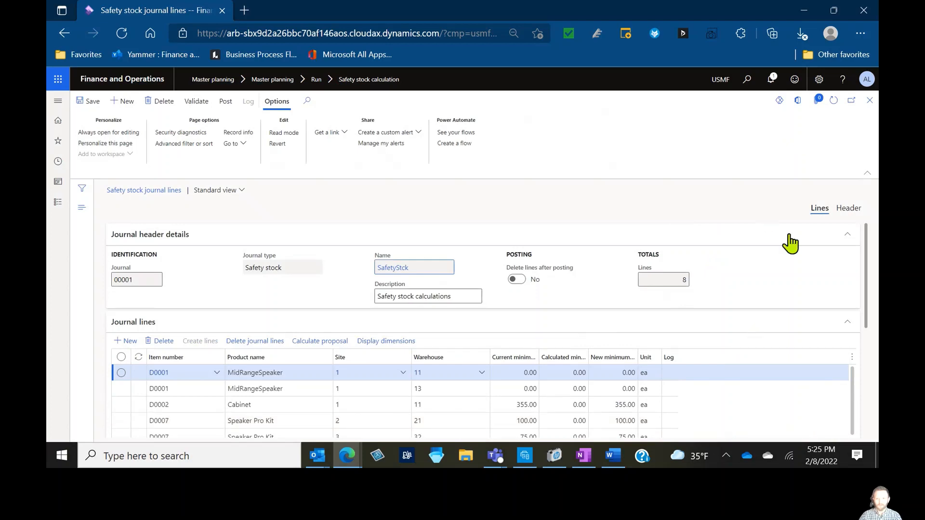
Review the journal lines, selecting the Drew's Grey IPA line and widening the current minimum quantity column
left_click(866, 174)
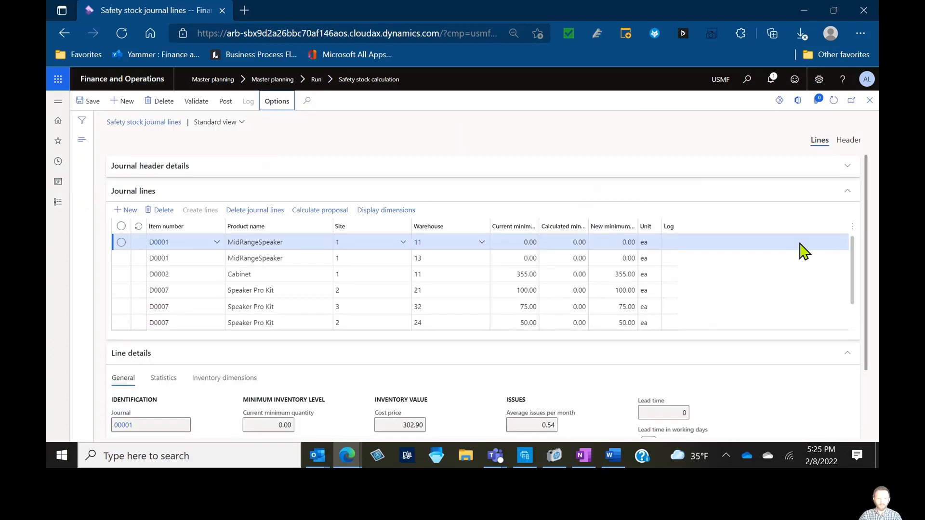
left_click(694, 358)
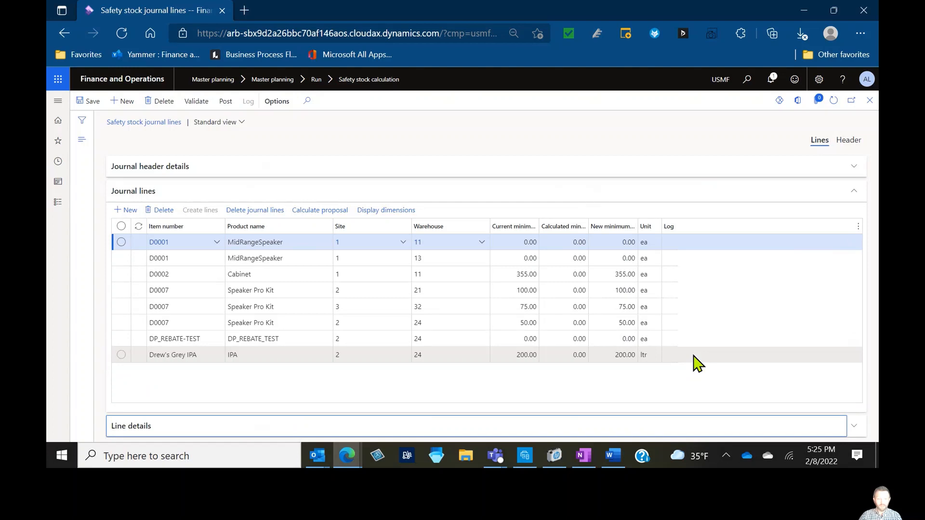
left_click(520, 272)
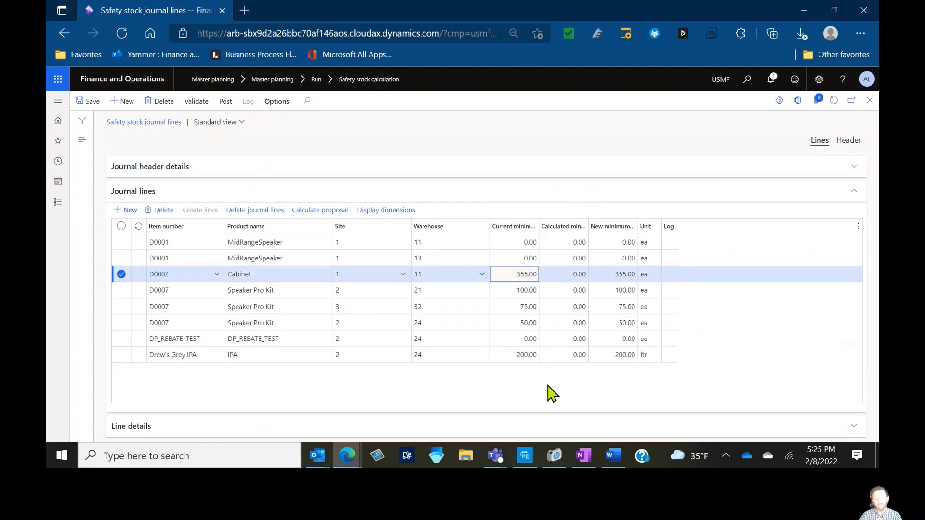
left_click(513, 353)
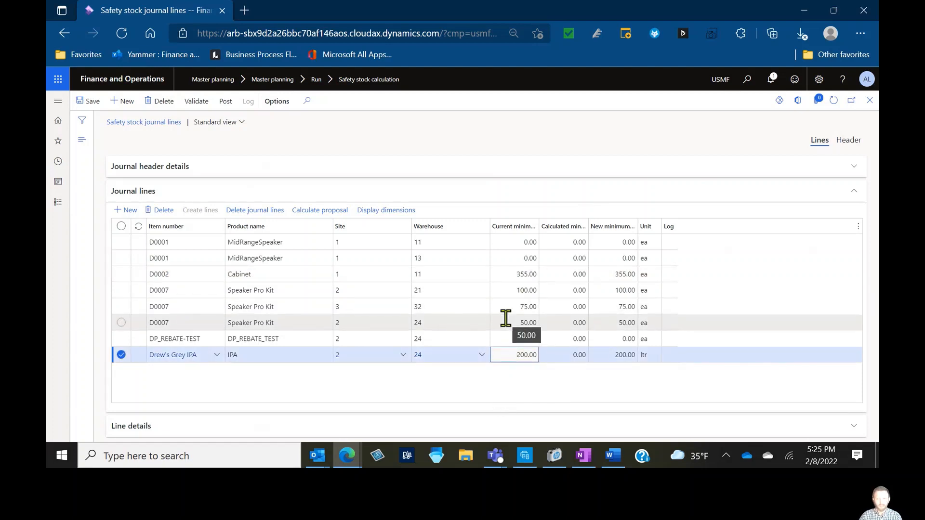
left_click_drag(539, 227, 555, 226)
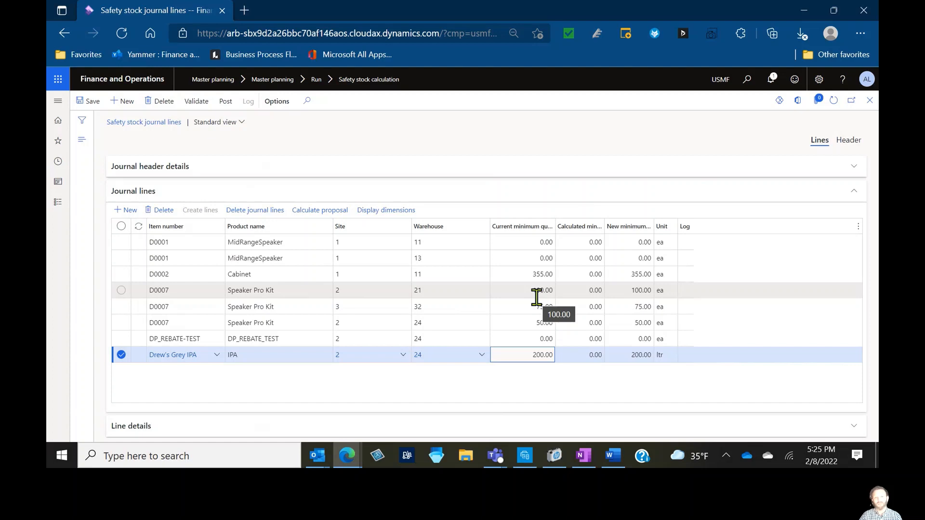
Start calculating a minimum inventory proposal using the average issue during lead time method
left_click(319, 219)
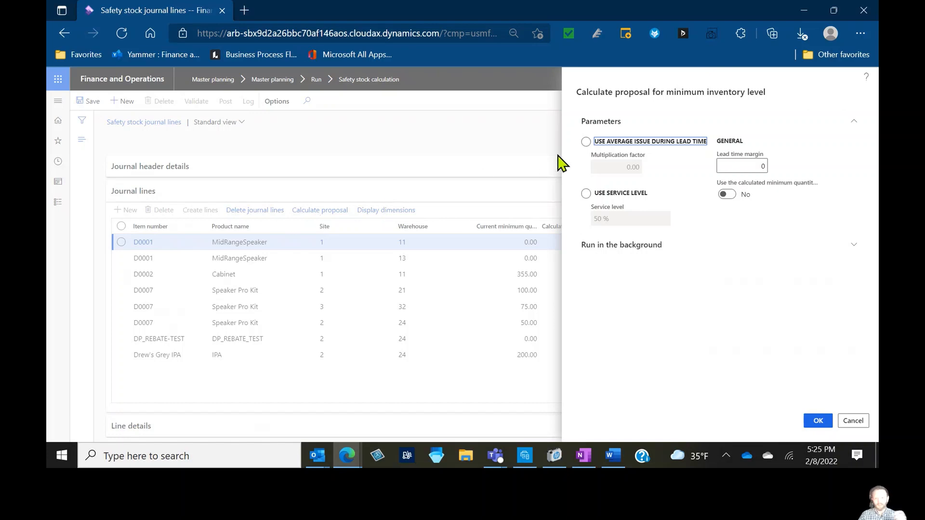
left_click(586, 143)
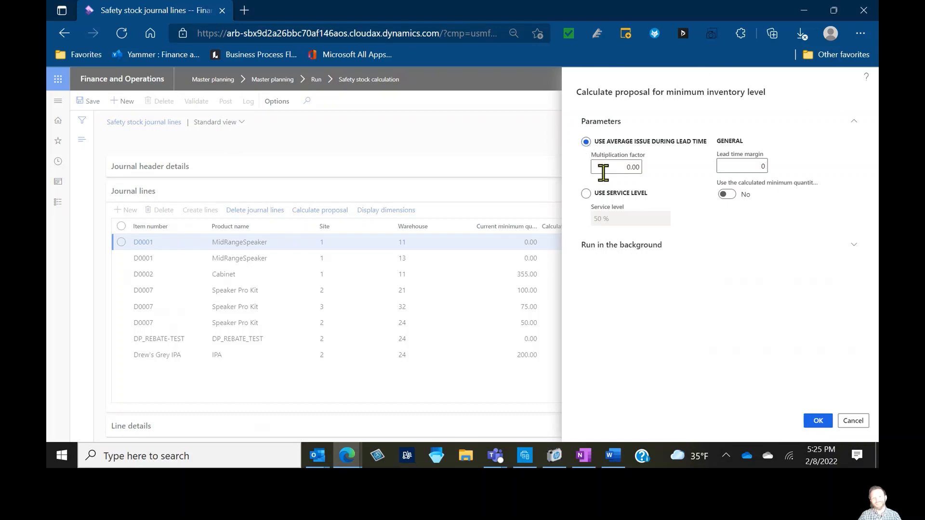
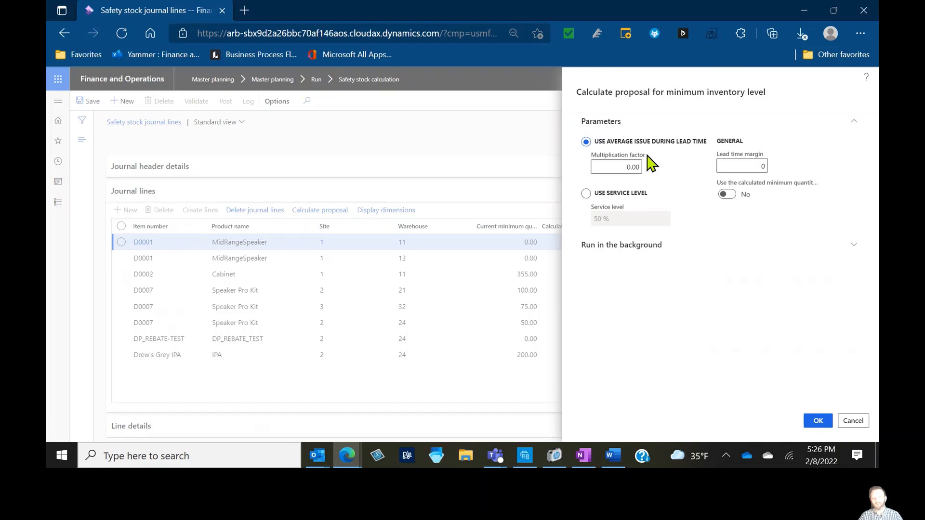
Run the minimum inventory proposal with a multiplication factor of 1.5 and a lead time margin of 1
left_click(623, 167)
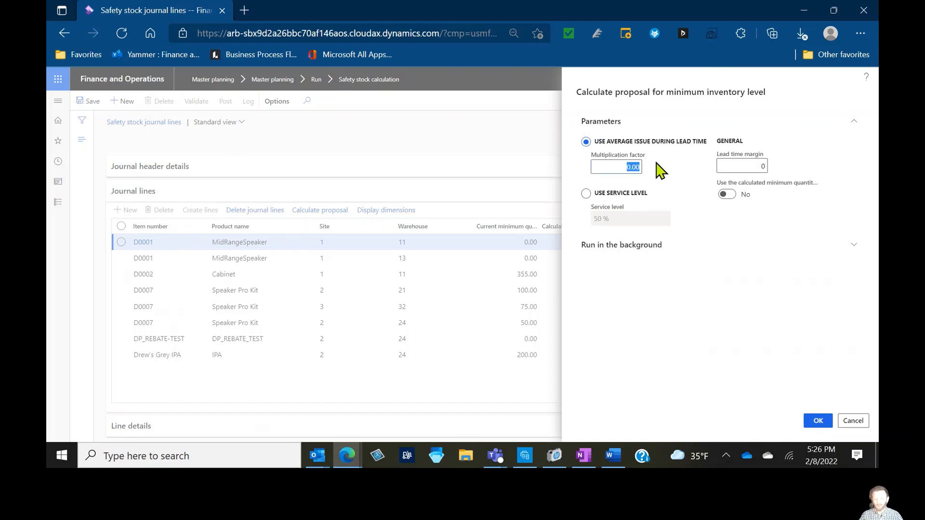
type("1.5")
key("Tab")
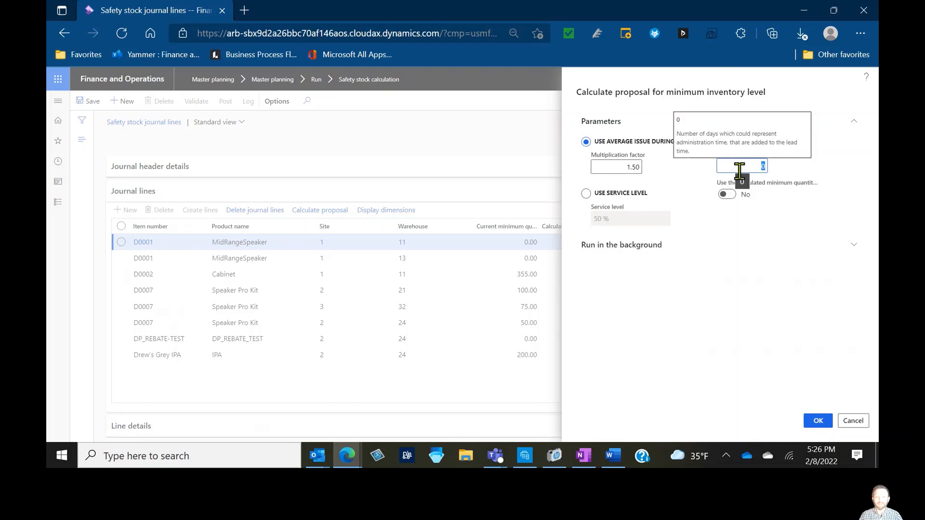
type("8")
key("Tab")
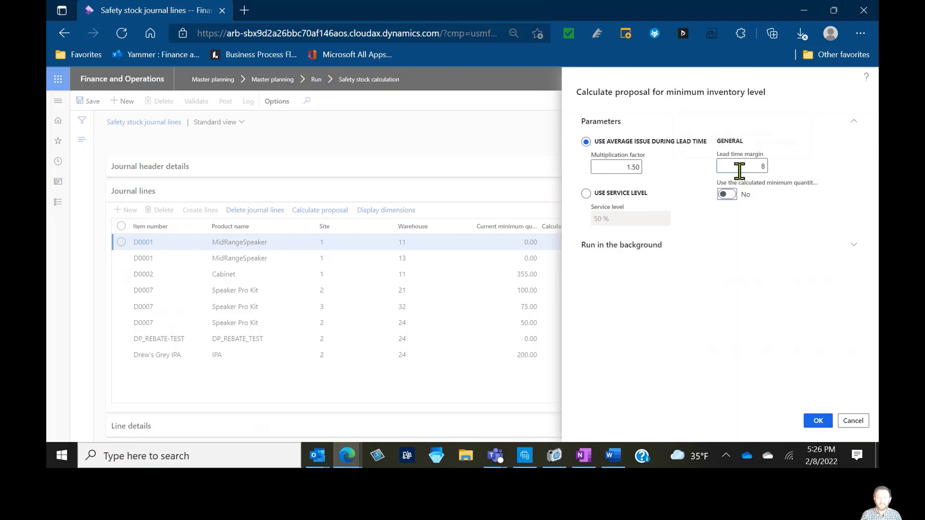
left_click(739, 170)
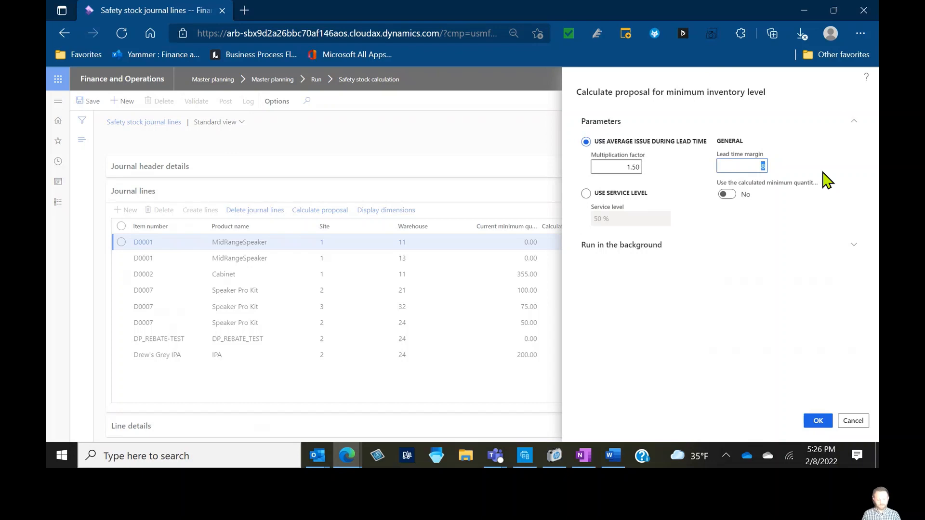
type("1")
key("Tab")
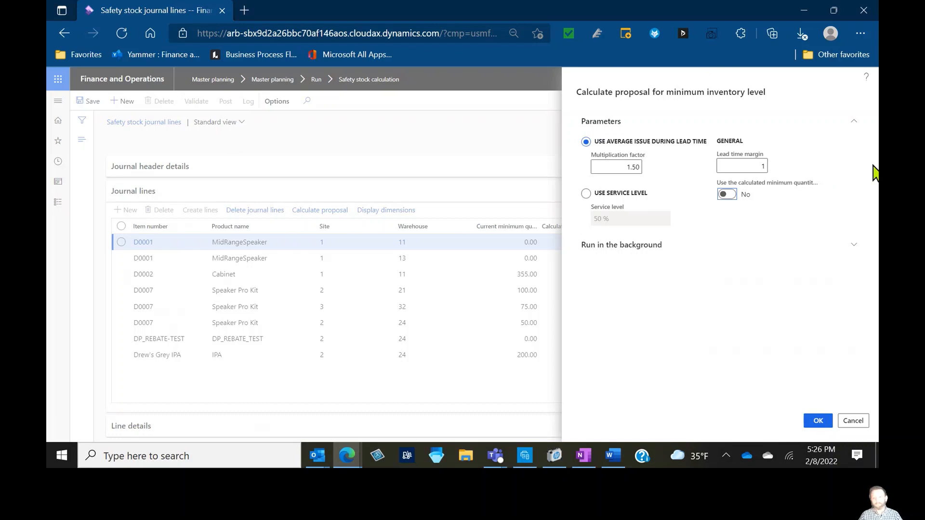
mouse_move(786, 181)
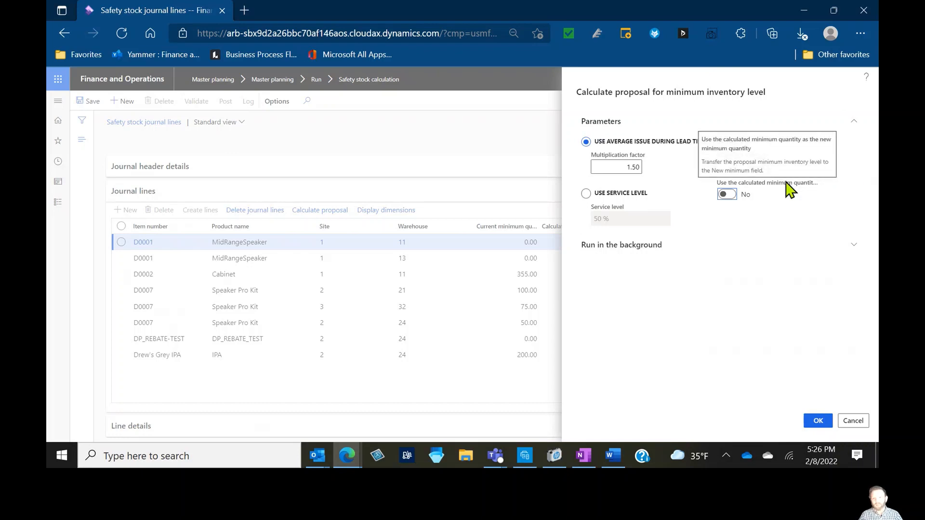
left_click(730, 195)
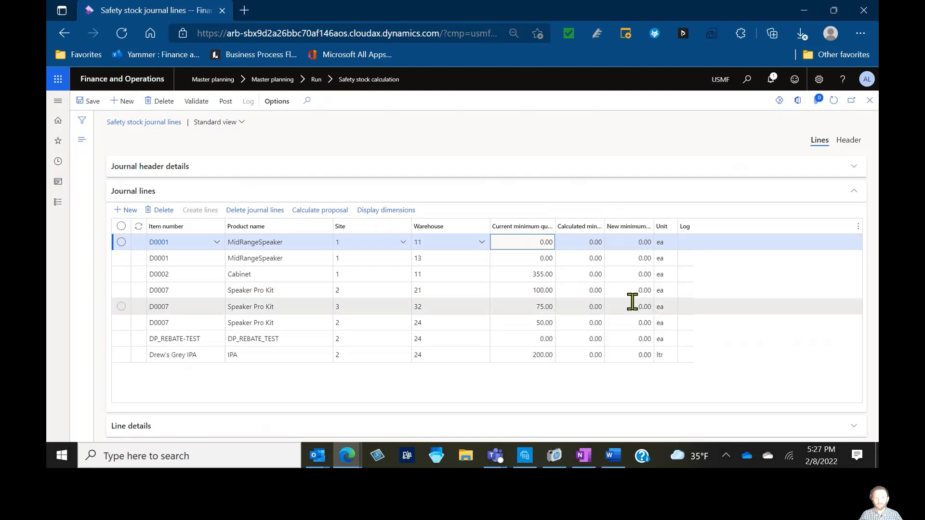
Widen the new minimum quantity column, select the Drew's Grey IPA line and expand its line details
left_click_drag(654, 227, 677, 225)
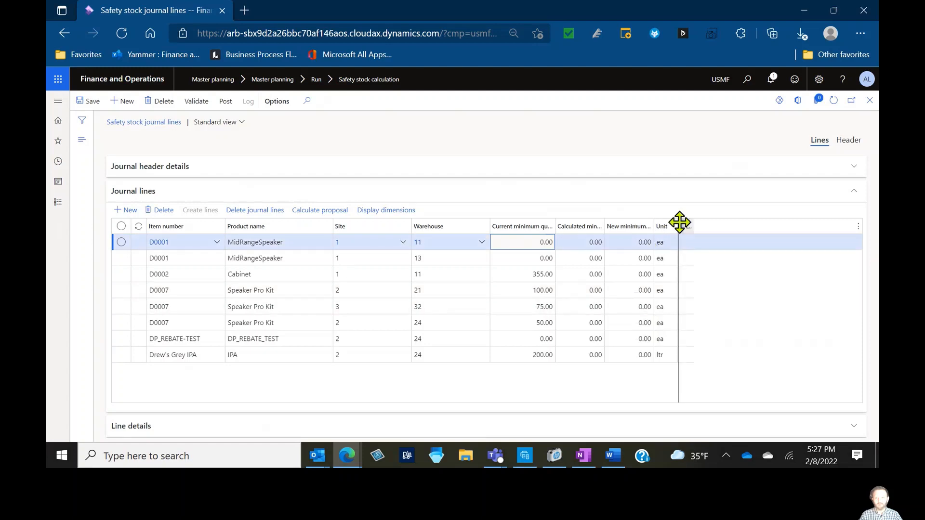
left_click(673, 241)
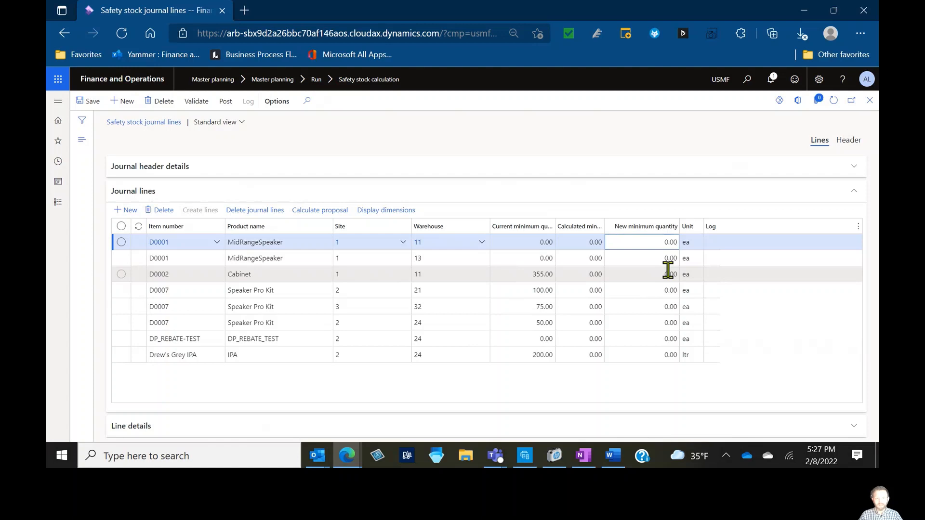
left_click(640, 355)
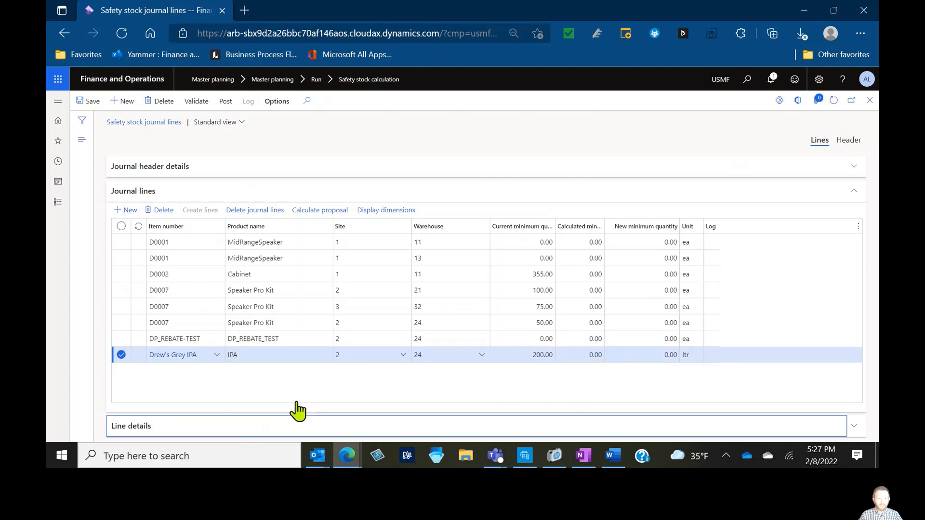
left_click(294, 424)
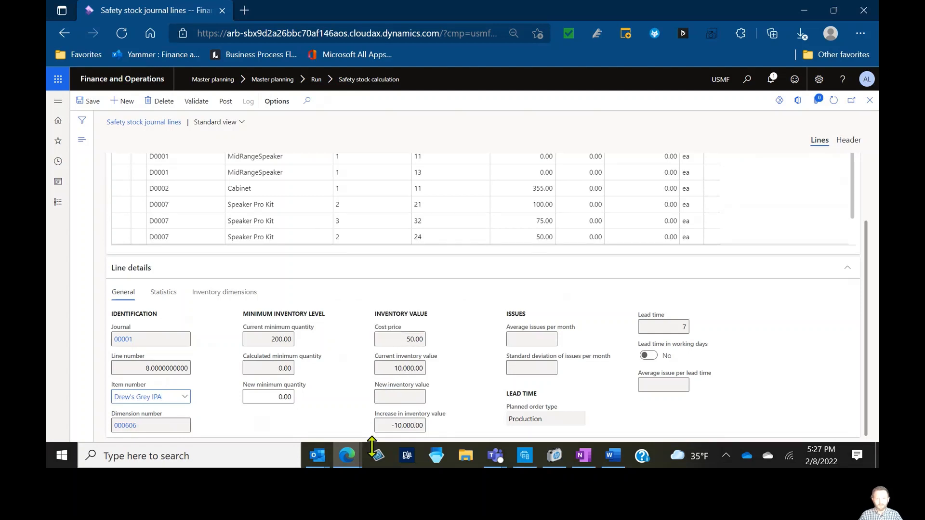
Examine the line details of the other journal lines, comparing their issue statistics and lead times
left_click(527, 343)
scroll(527, 345, "up", 1)
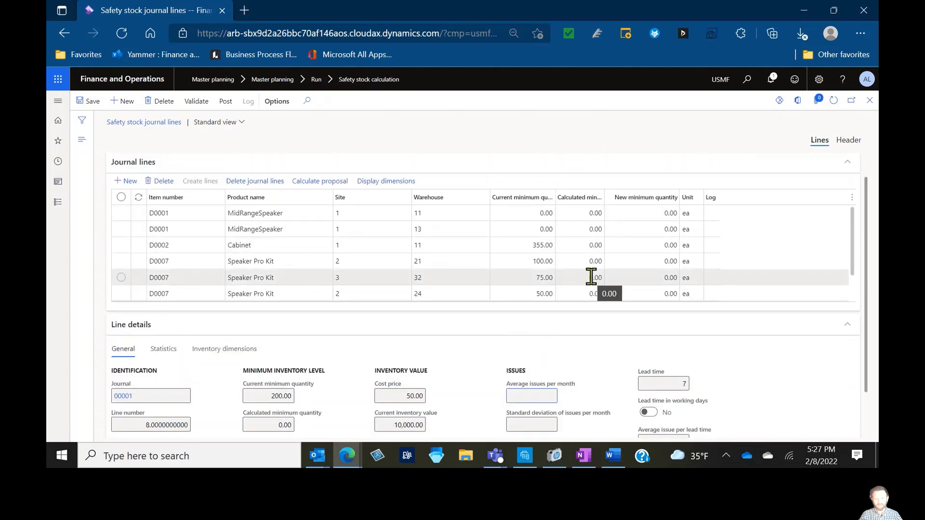
scroll(591, 277, "down", 1)
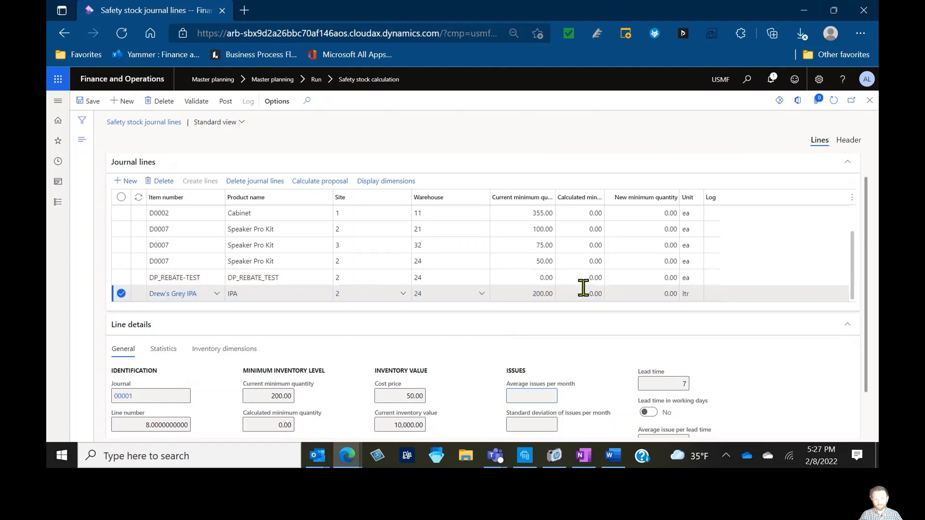
left_click(593, 276)
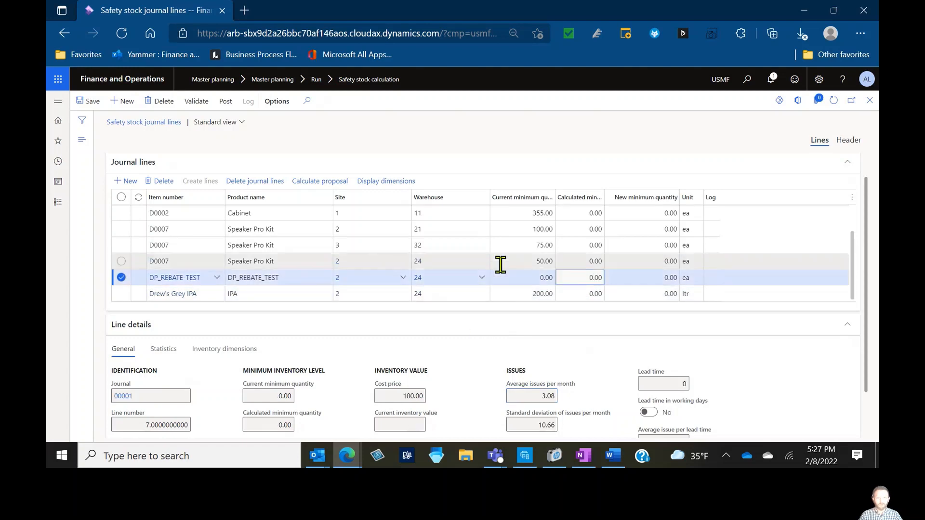
scroll(542, 382, "down", 1)
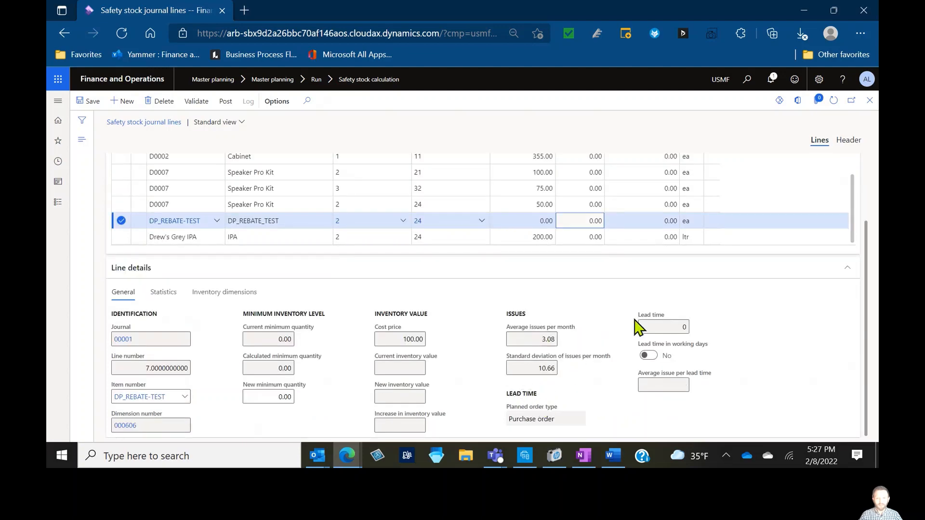
left_click(554, 204)
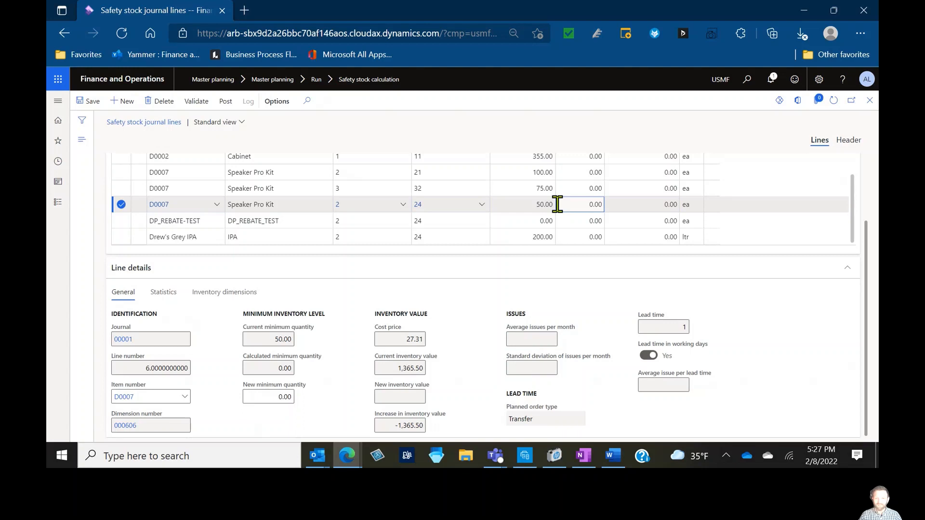
left_click(558, 188)
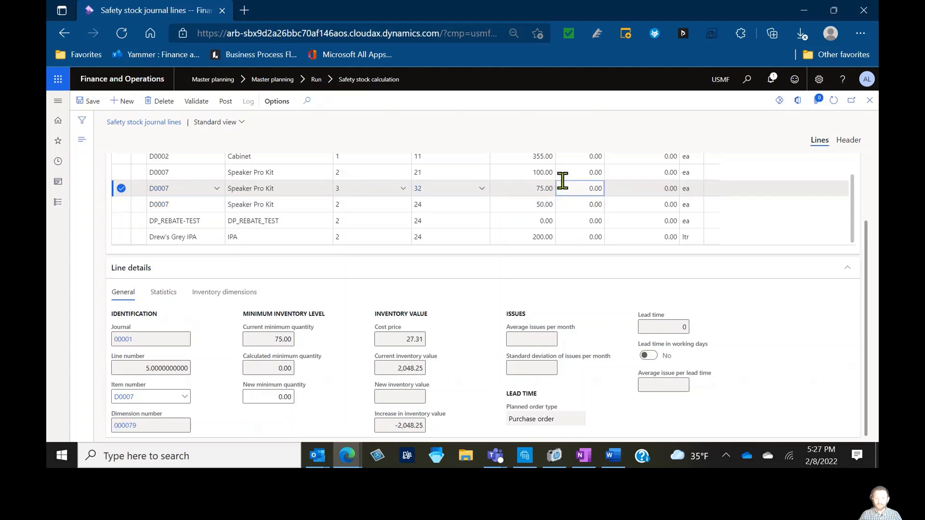
left_click(563, 173)
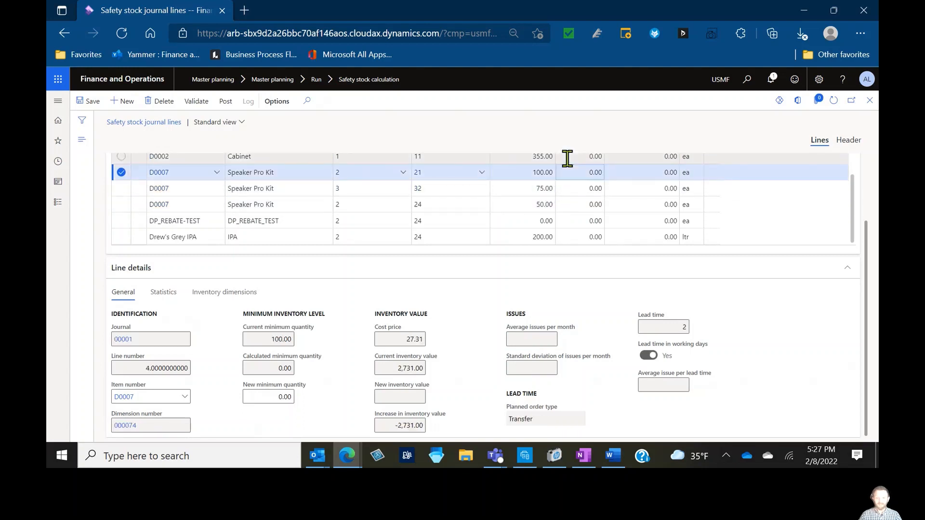
left_click(567, 158)
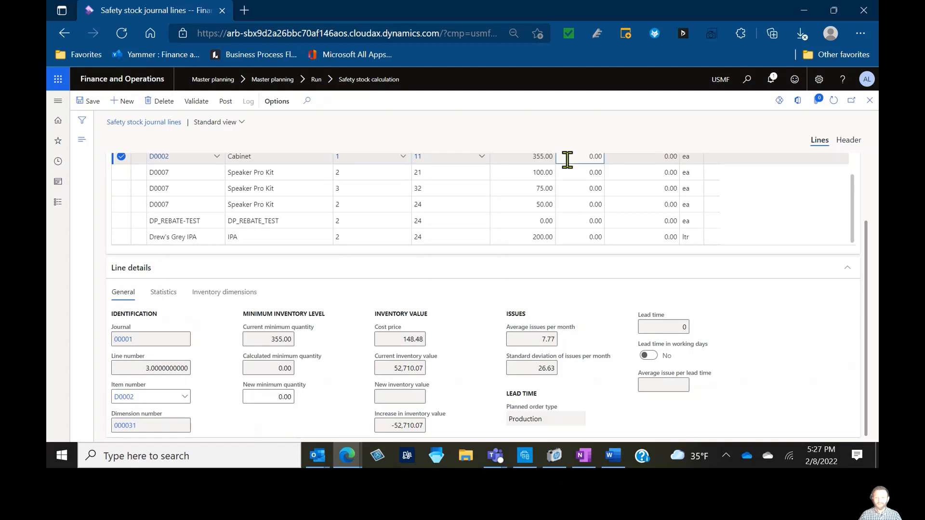
left_click(580, 174)
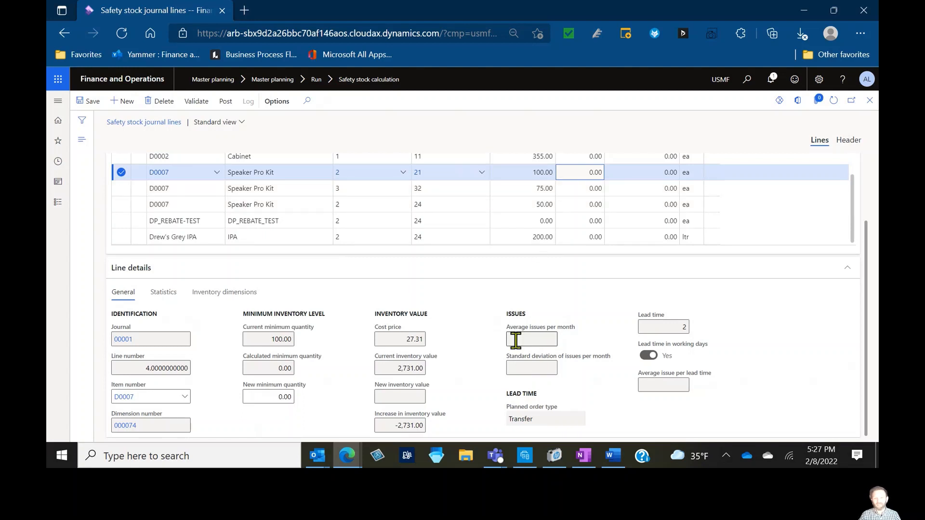
Open the released product details for Drew's Grey IPA from its journal line
left_click(187, 237)
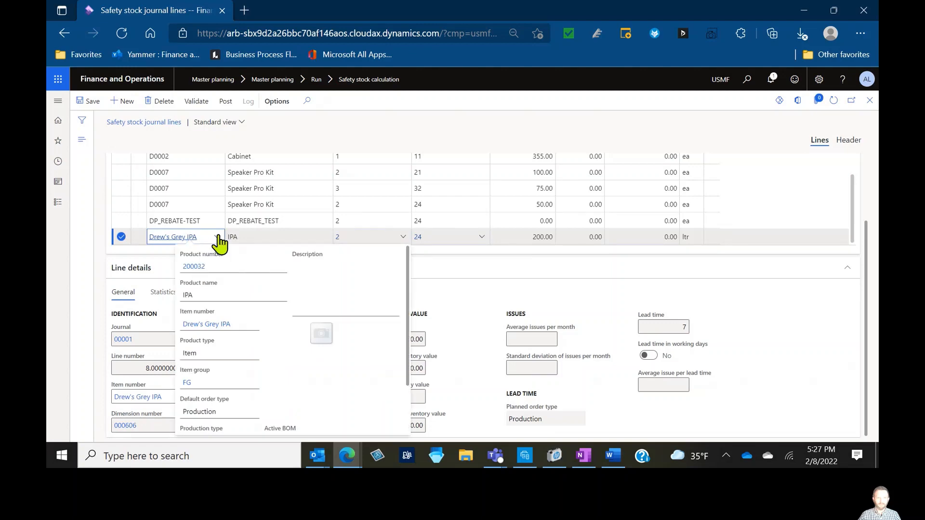
right_click(219, 237)
left_click(254, 359)
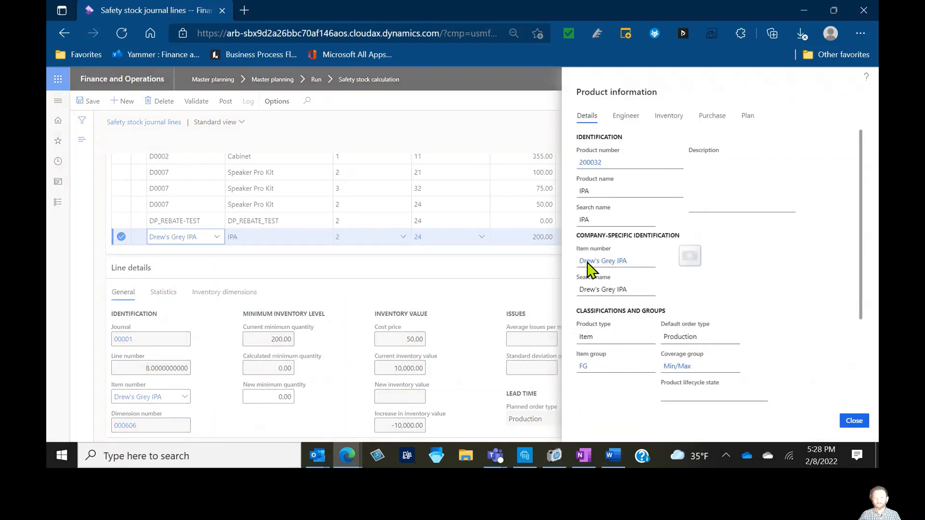
left_click(587, 262)
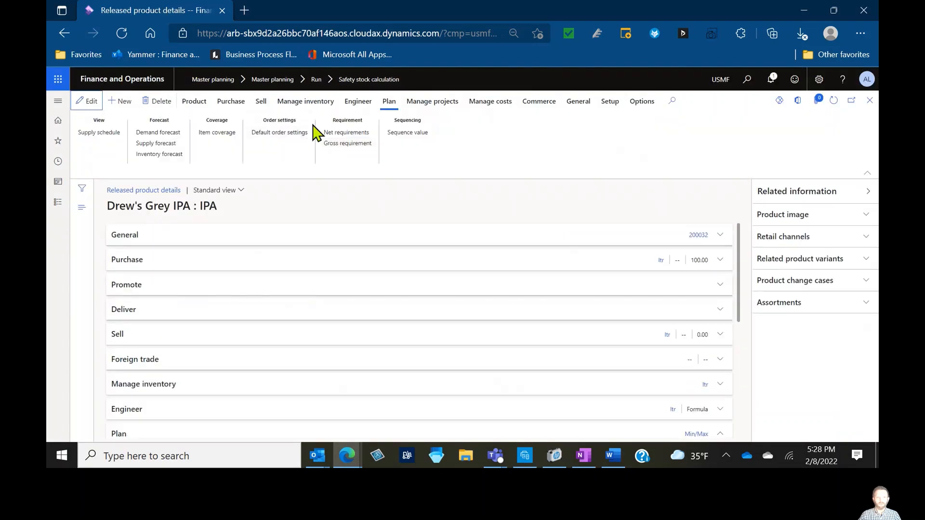
Return to the dashboard and set the session date to October 4, 2021
left_click(115, 81)
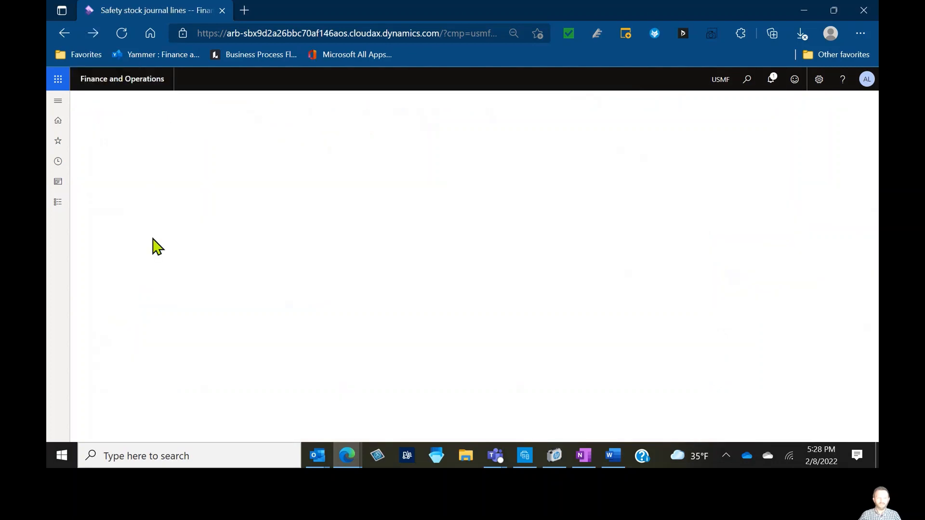
left_click(97, 230)
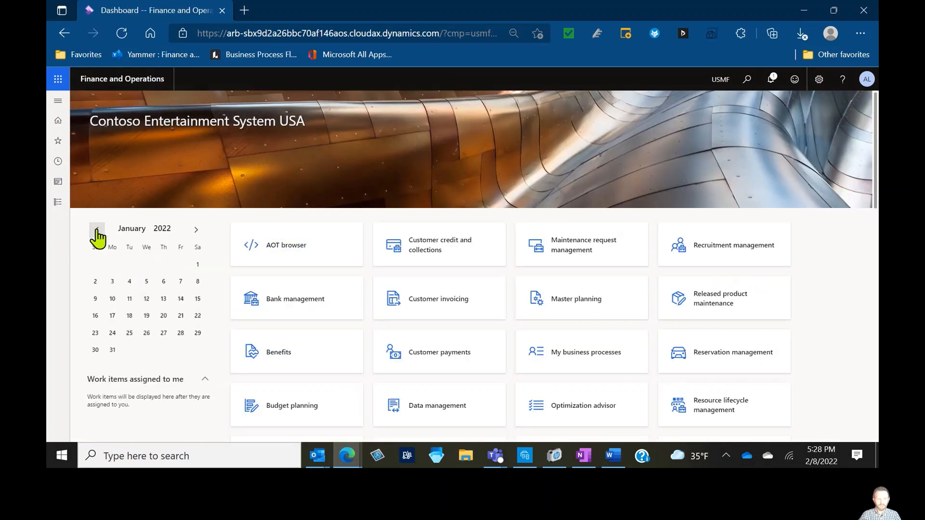
left_click(97, 230)
left_click(97, 230)
left_click(97, 230)
left_click(114, 288)
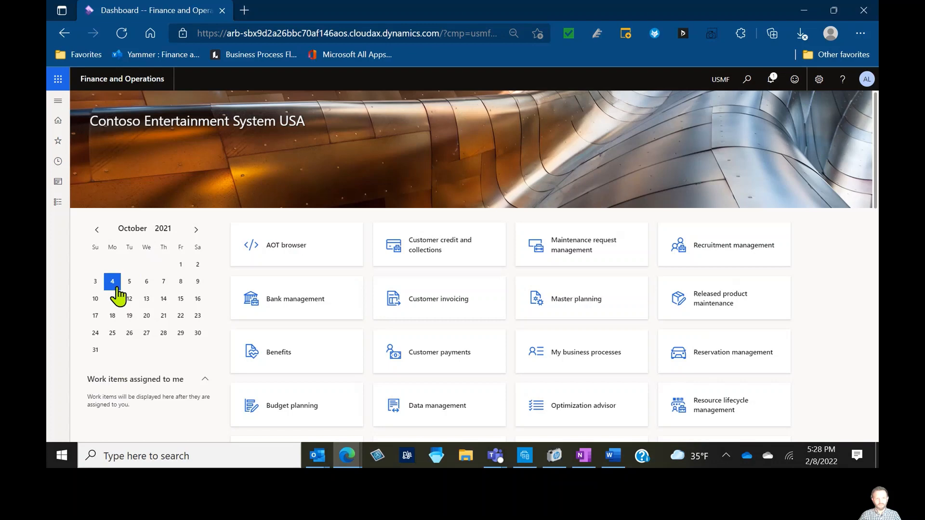
left_click(518, 256)
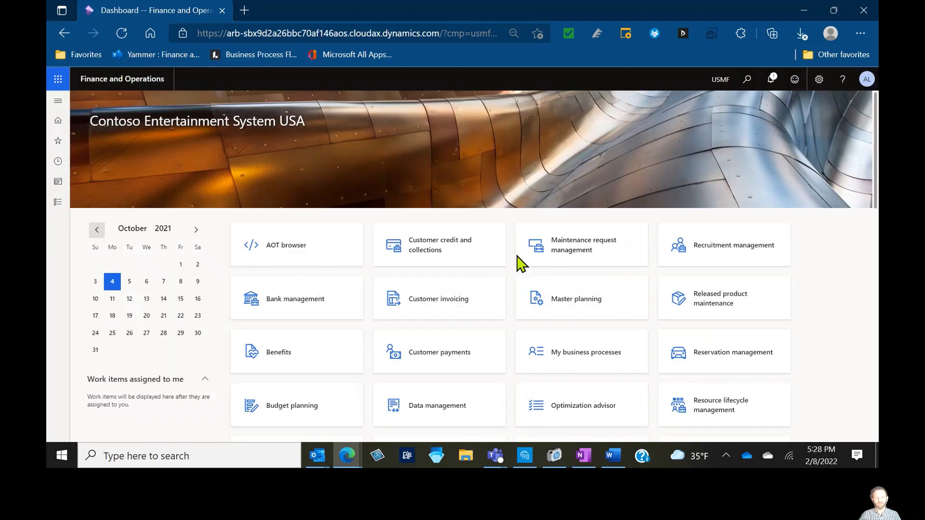
Open released products and filter the item numbers to Drew's Grey IPA
left_click(58, 102)
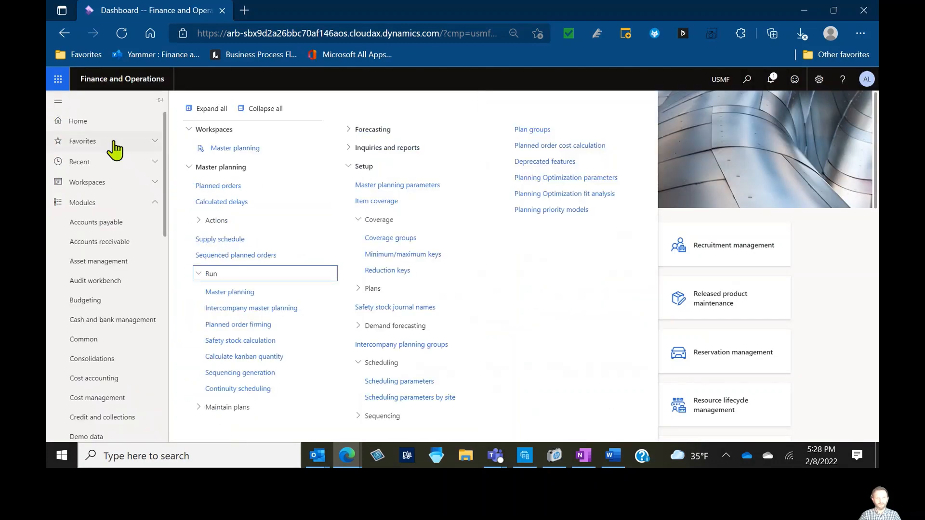
left_click(100, 164)
left_click(127, 203)
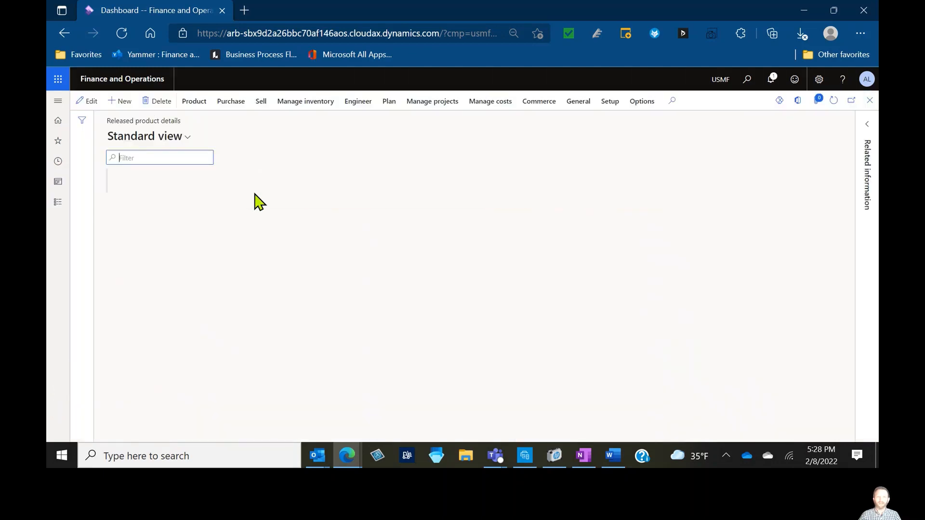
left_click(158, 243)
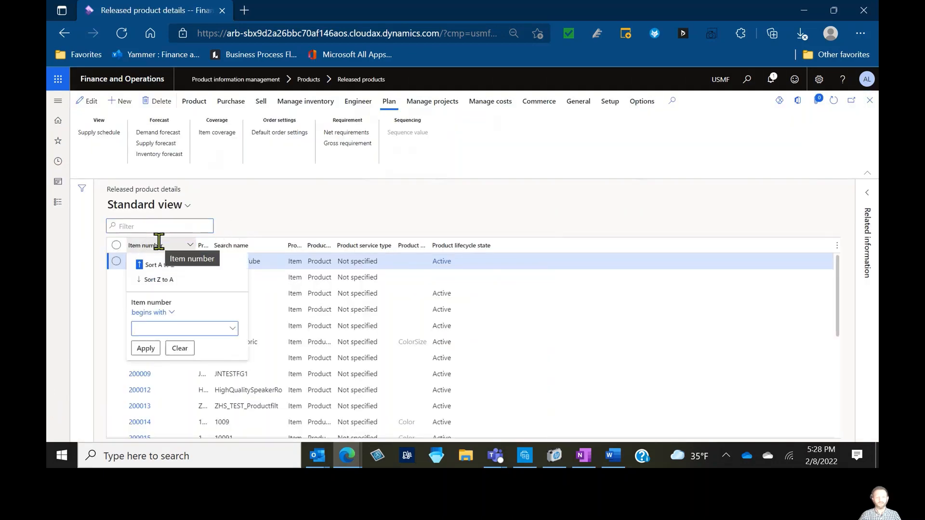
type("demo")
key("Return")
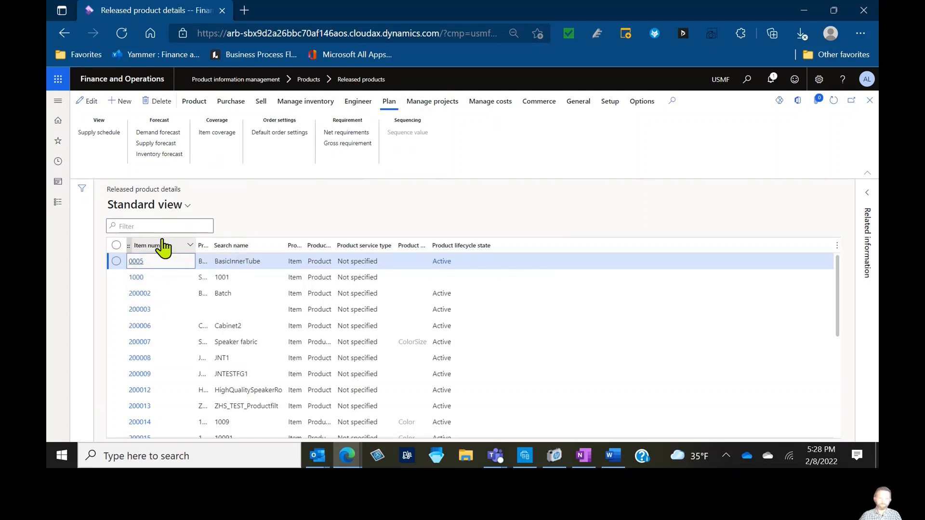
Open the open sales order lines for Drew's Grey IPA and go to sales order 001075
left_click(260, 102)
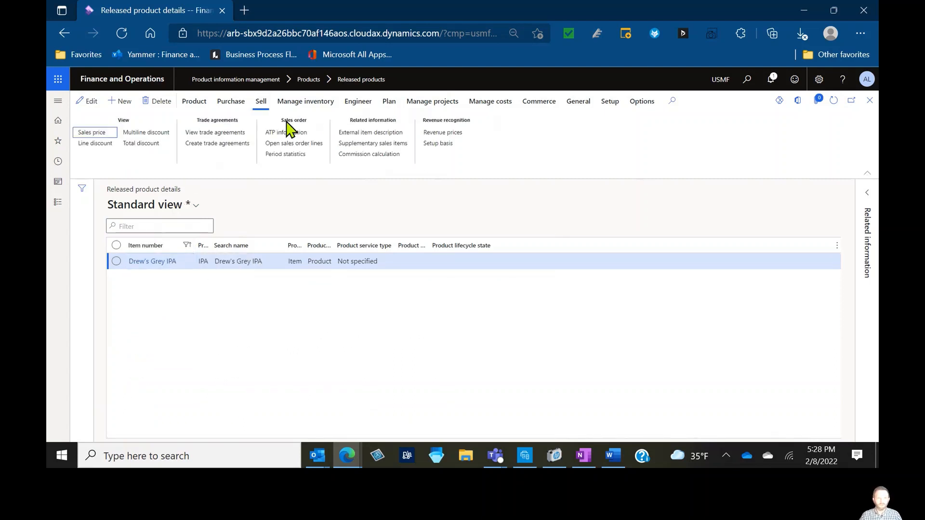
left_click(298, 144)
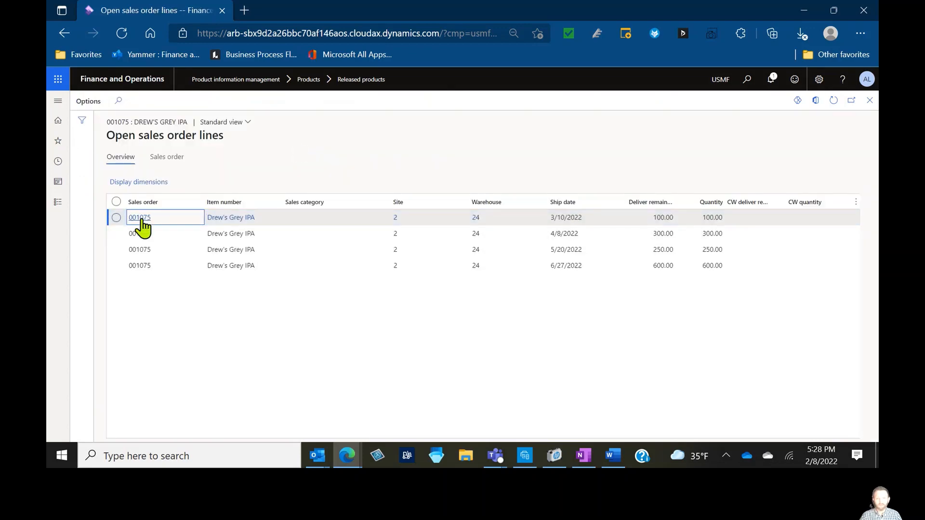
left_click(143, 220)
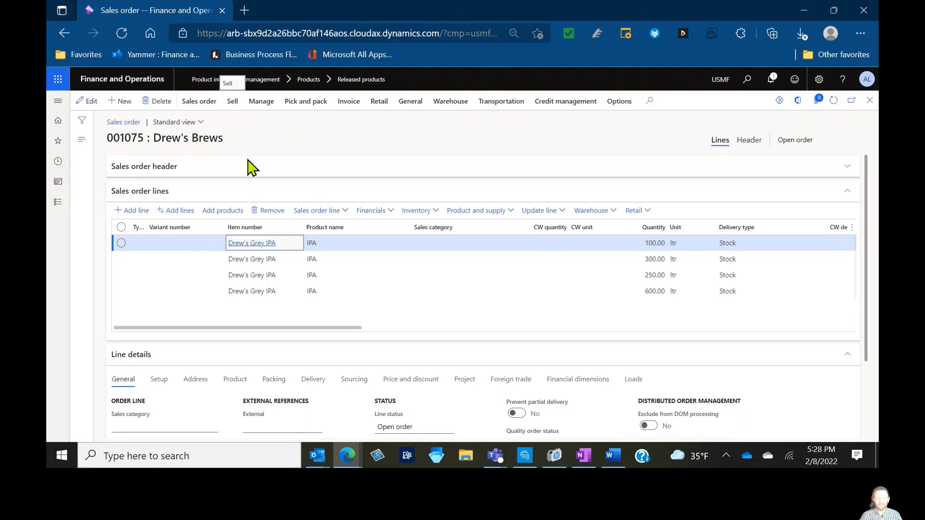
Open the product information for Drew's Grey IPA from the sales order line
left_click(268, 247)
left_click(268, 244)
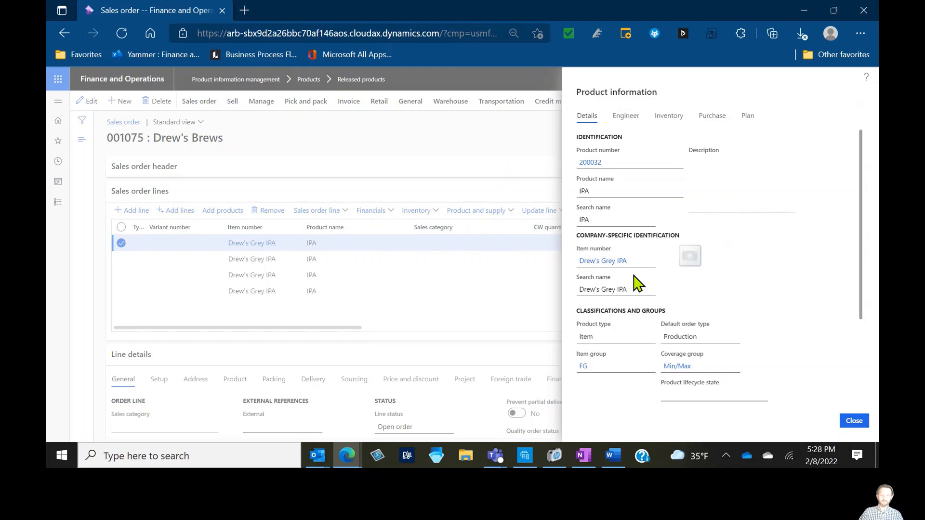
Open on-hand inventory for Drew's Grey IPA and start a counting adjustment line for warehouse 24 with batch IPA1-5-22bc
left_click(603, 263)
left_click(297, 102)
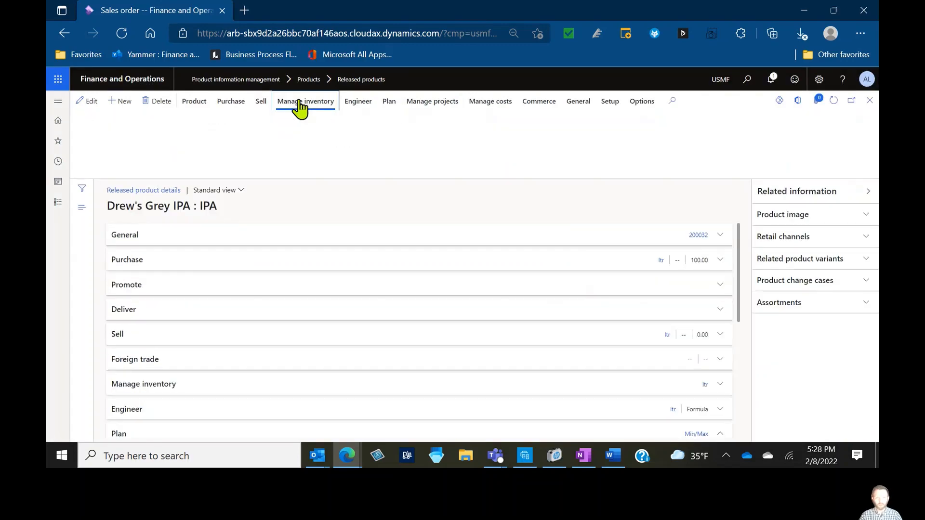
left_click(127, 133)
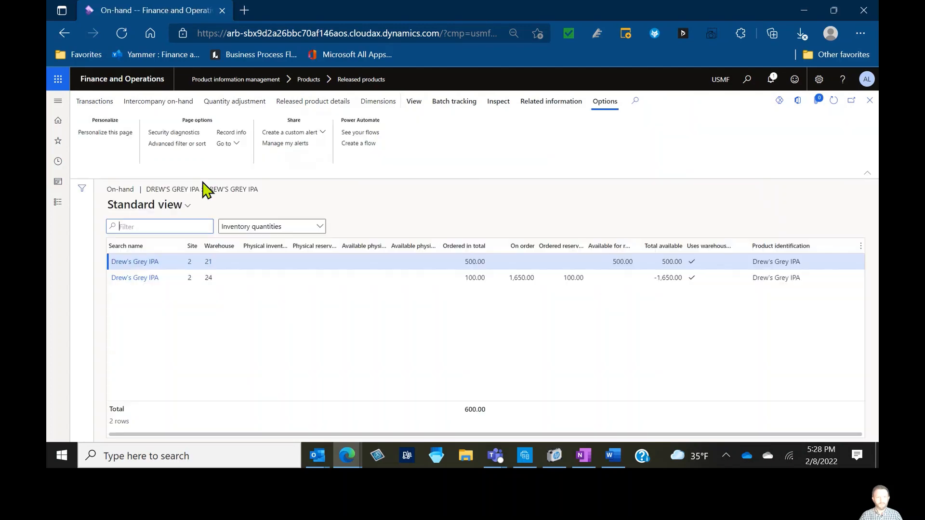
left_click(331, 279)
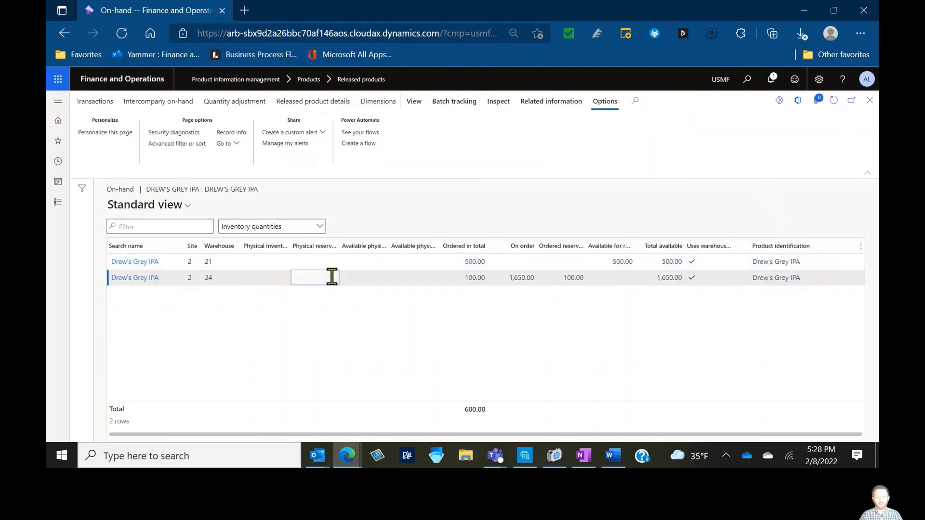
left_click(236, 101)
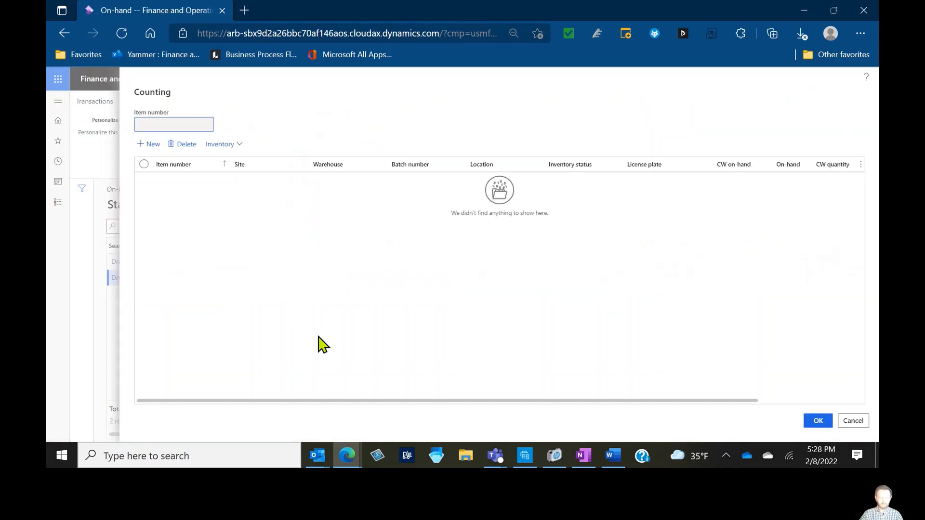
left_click(147, 144)
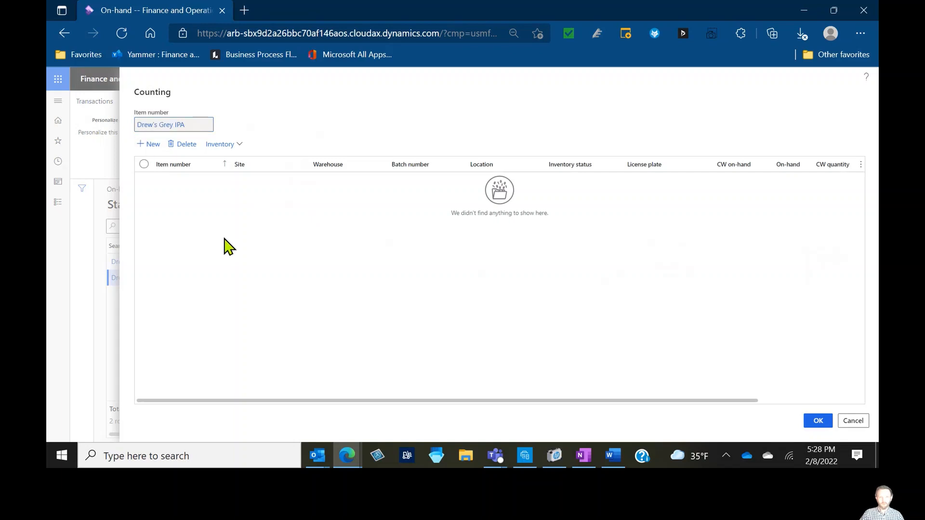
left_click(474, 182)
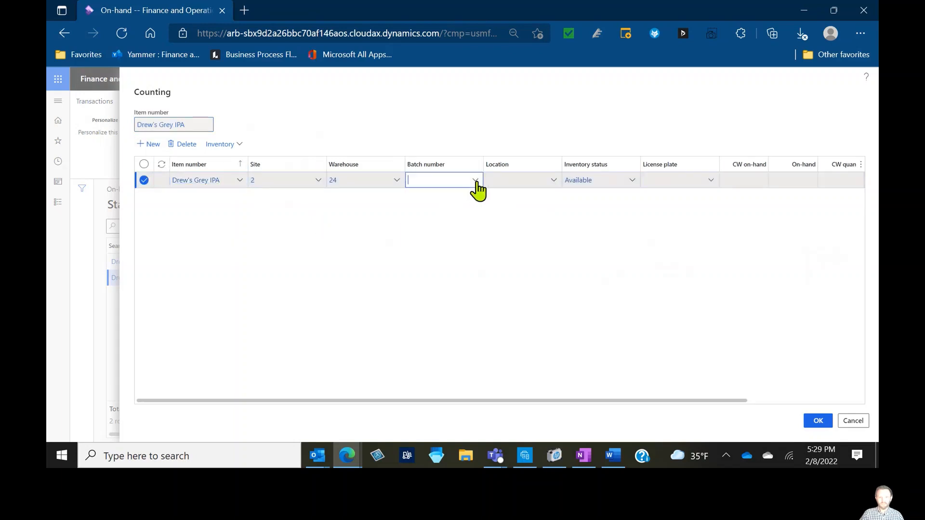
left_click(476, 242)
Set the counting line's location to AA16B4 and quantity to 500, and confirm the count
left_click(551, 183)
left_click(553, 181)
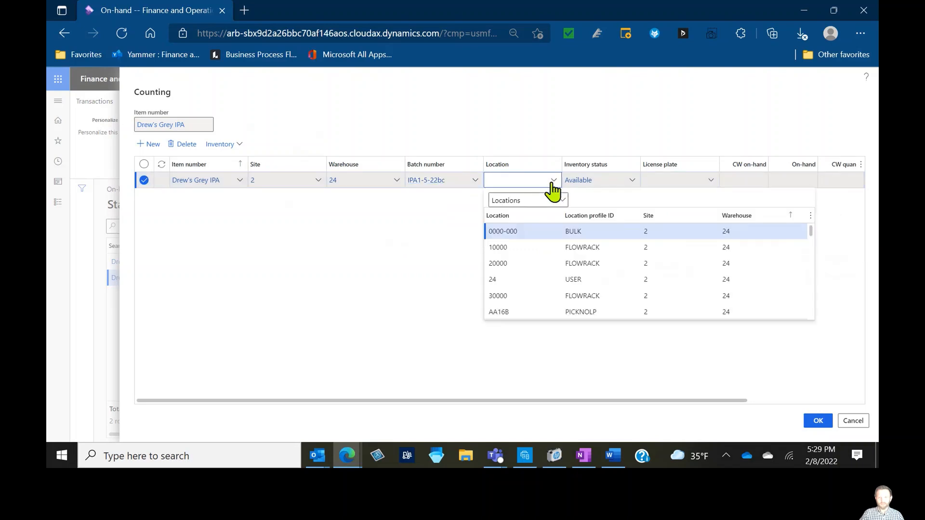
scroll(561, 264, "down", 1)
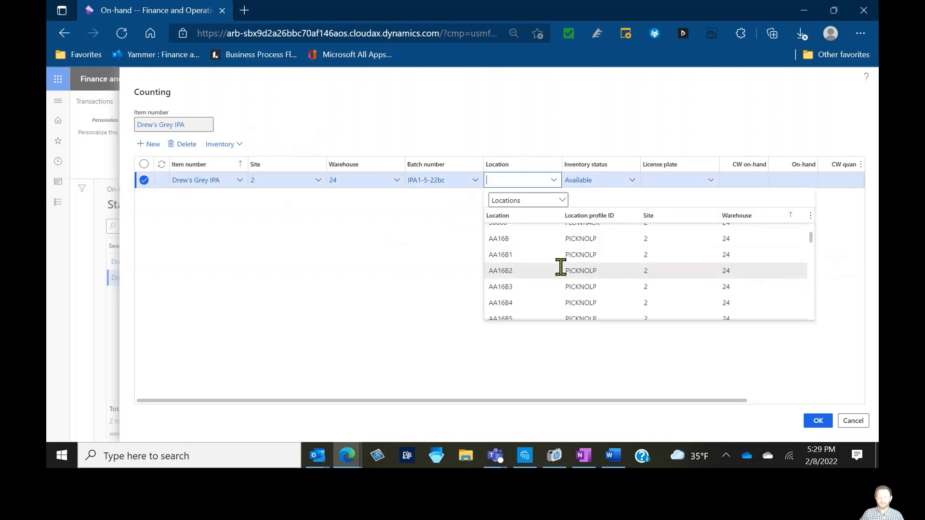
left_click(559, 301)
key("Tab")
key("Tab")
key("Tab")
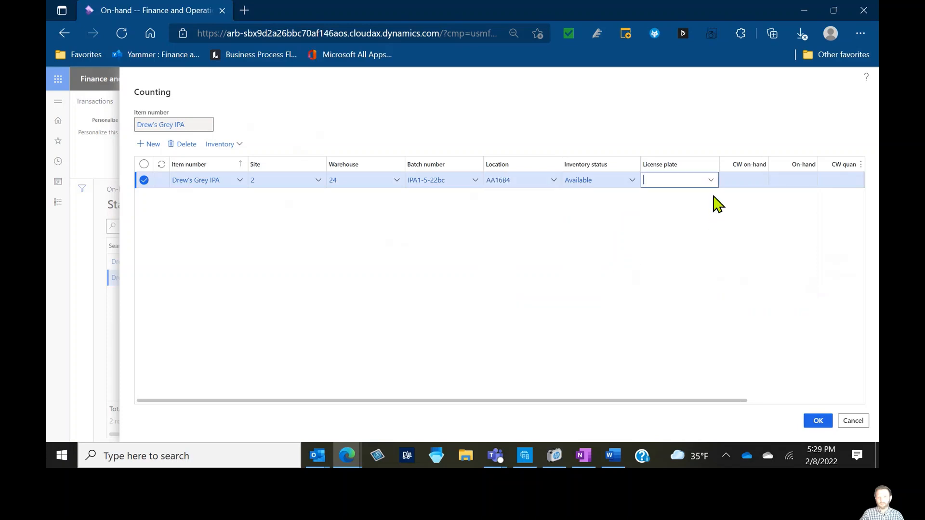
key("Tab")
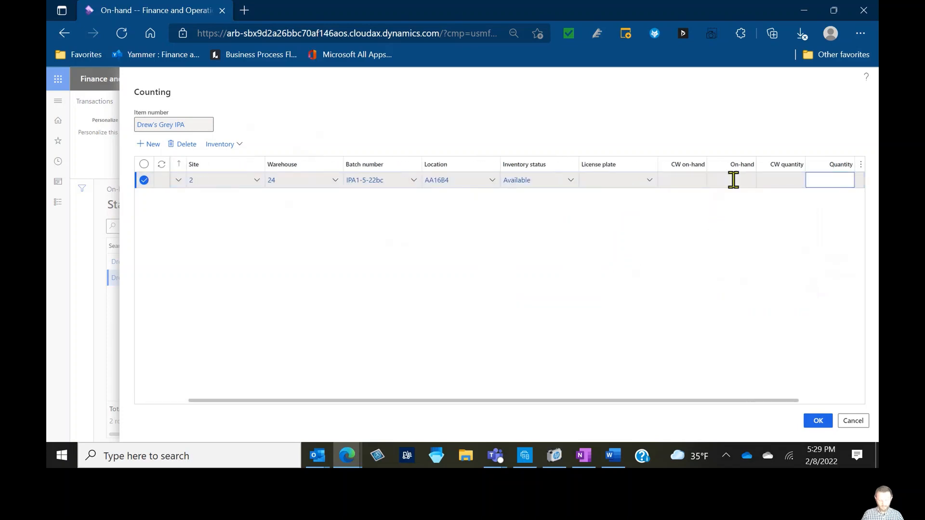
key("Tab")
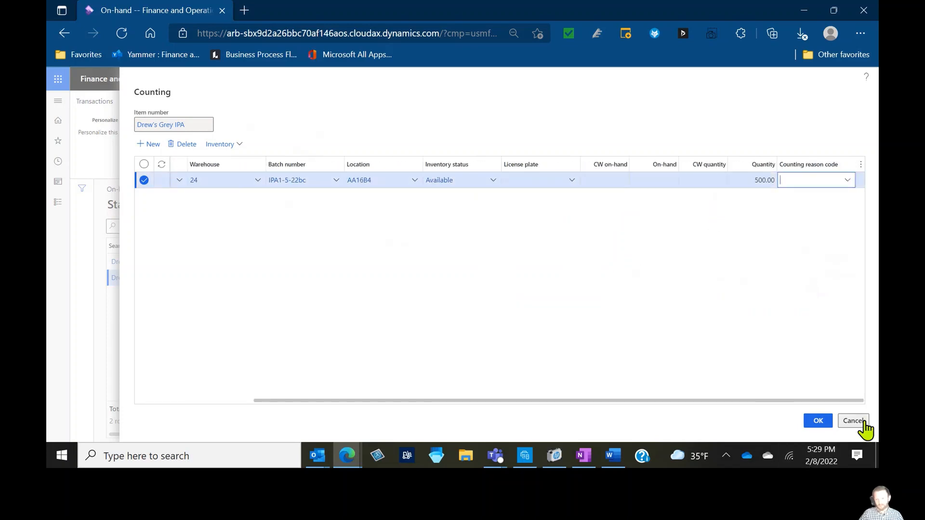
left_click(818, 421)
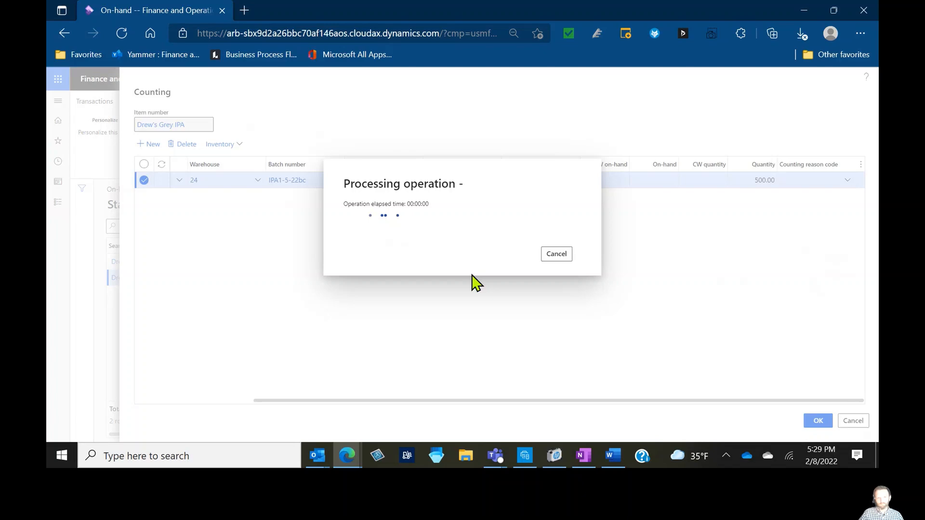
key("Escape")
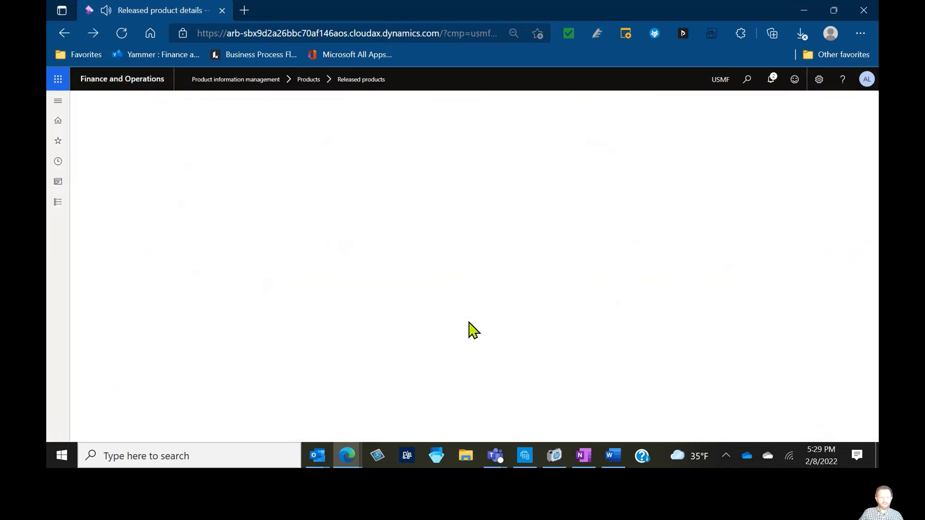
Return to the dashboard and open released products from the recent pages
left_click(133, 84)
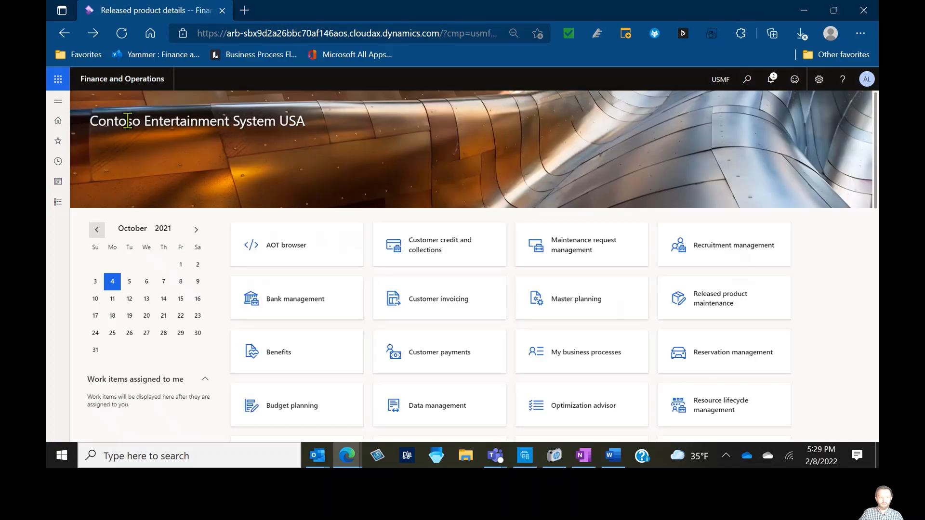
left_click(58, 100)
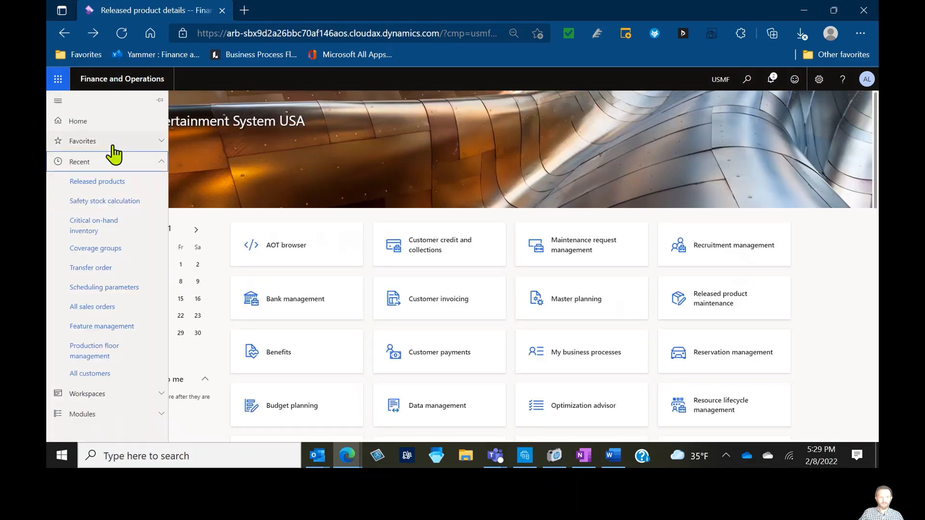
left_click(102, 186)
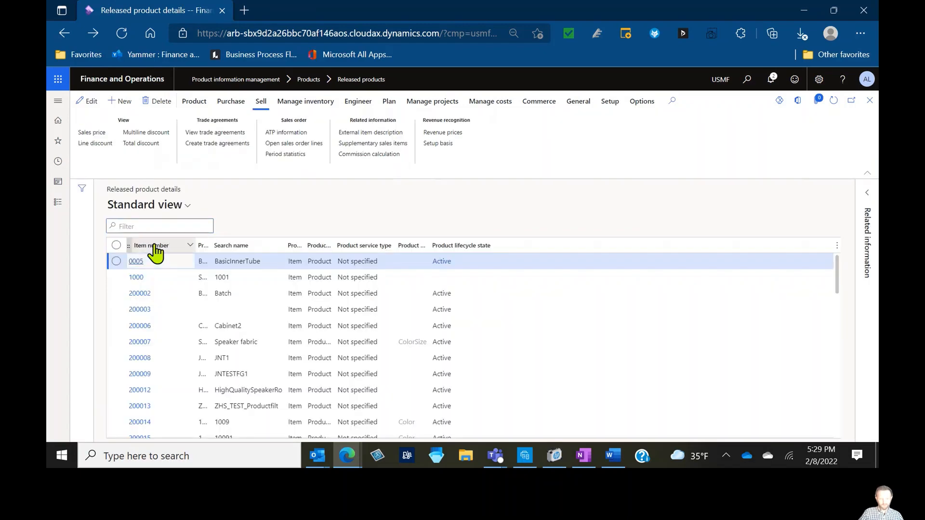
Filter released products to item numbers beginning with "dr"
left_click(161, 245)
type("ew")
key("Return")
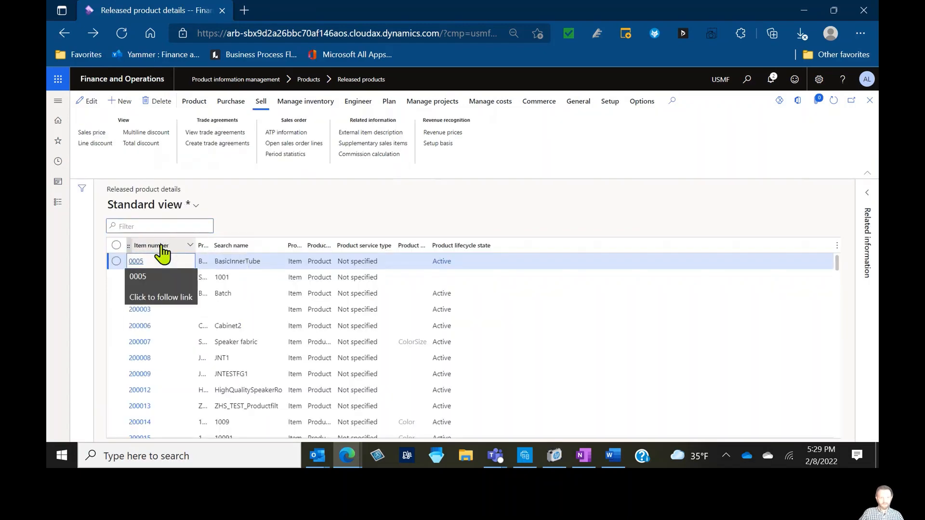
left_click(178, 251)
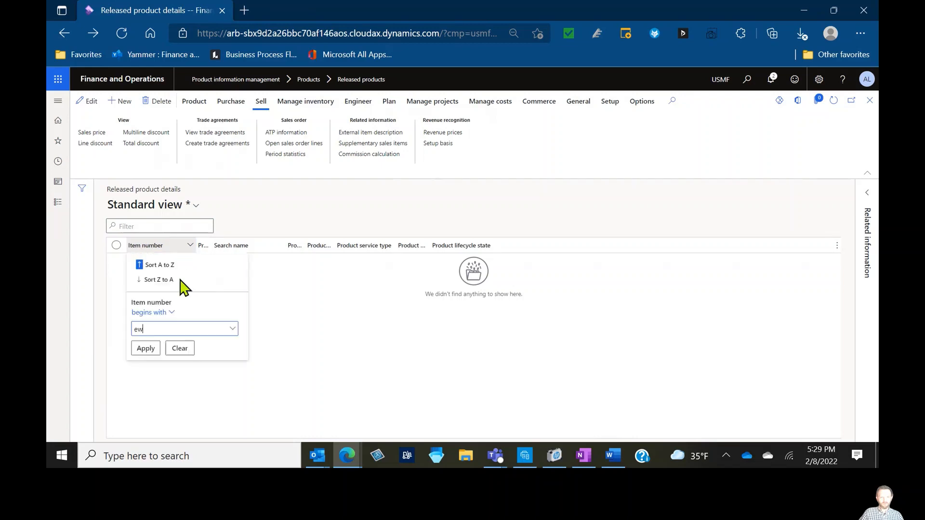
key("BackSpace")
key("BackSpace")
type("dr")
left_click(146, 348)
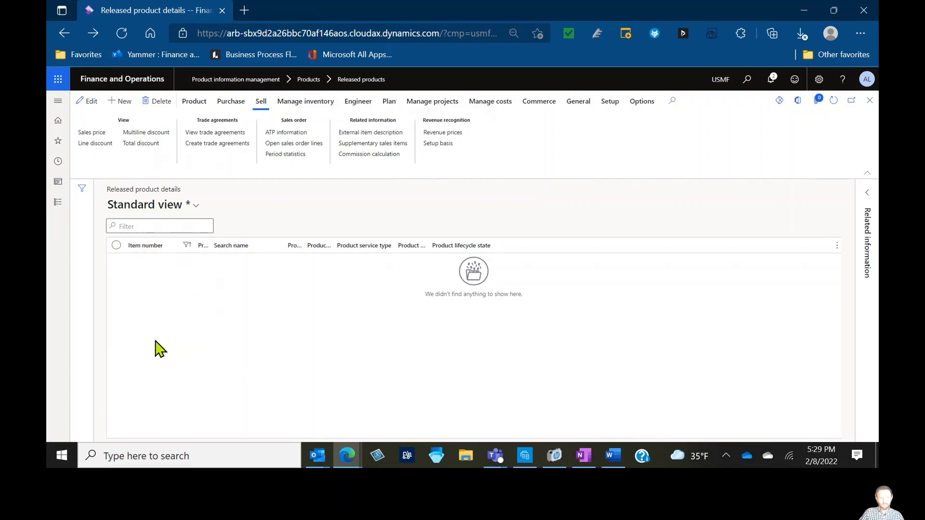
Open the open sales order lines for Drew's Grey IPA and go to sales order 001075
left_click(280, 144)
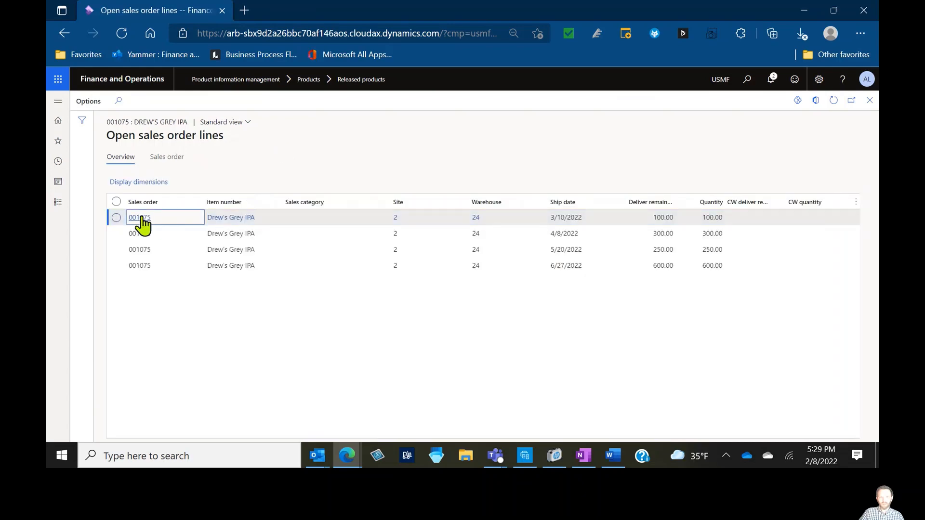
left_click(143, 219)
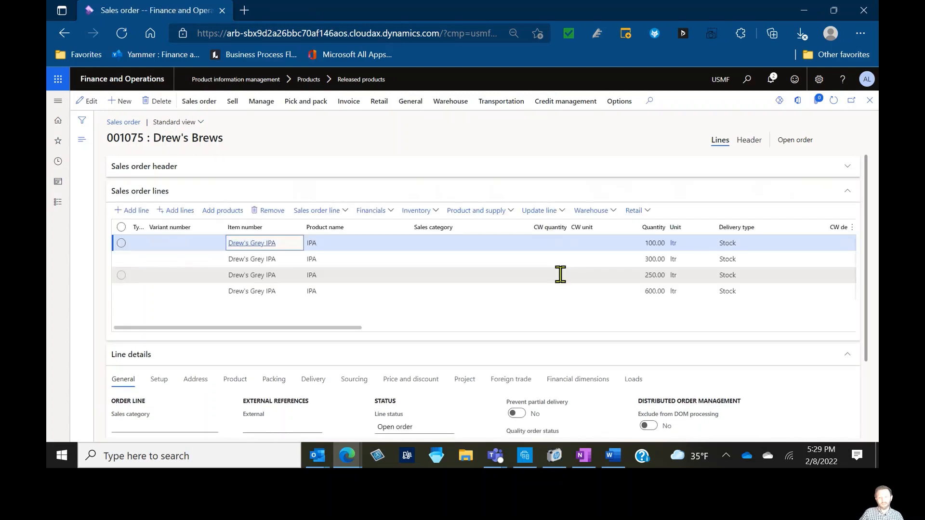
Start posting a packing slip for the sales order and set the quantity parameter to All
left_click(304, 104)
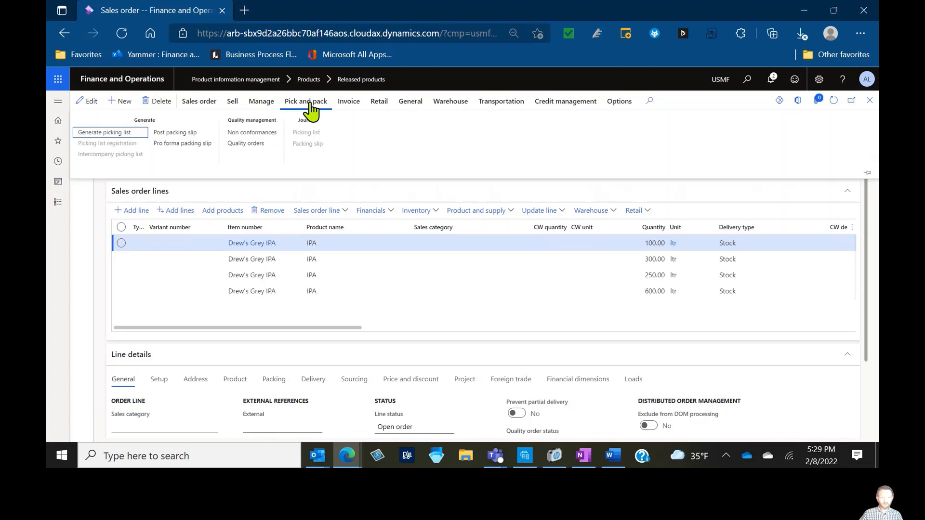
left_click(183, 133)
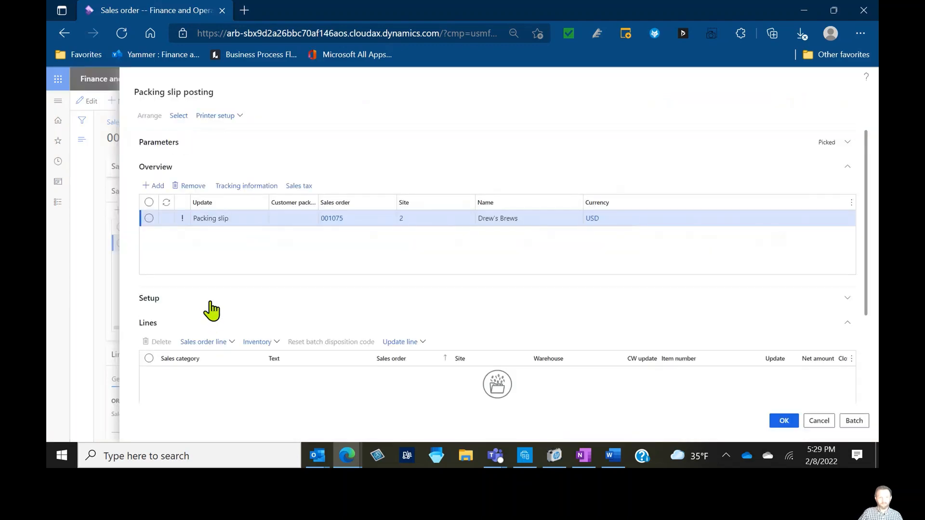
left_click(180, 148)
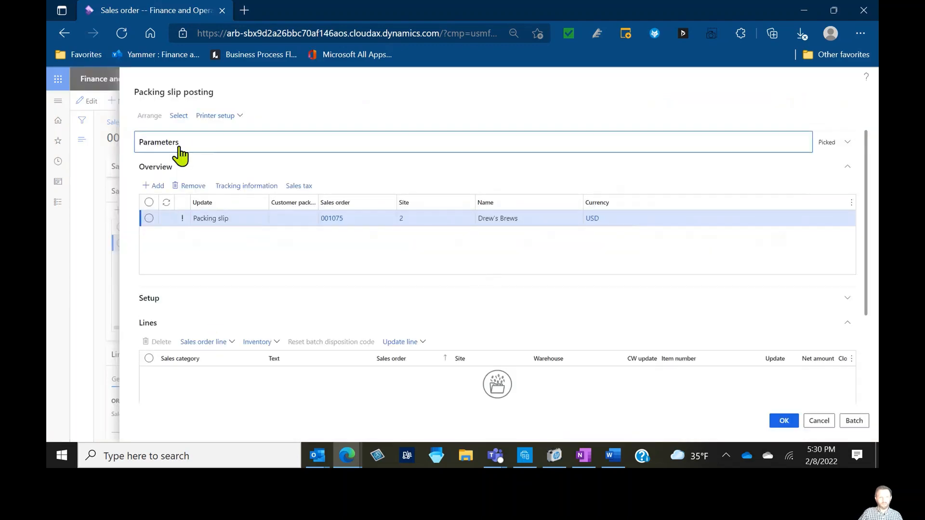
left_click(240, 188)
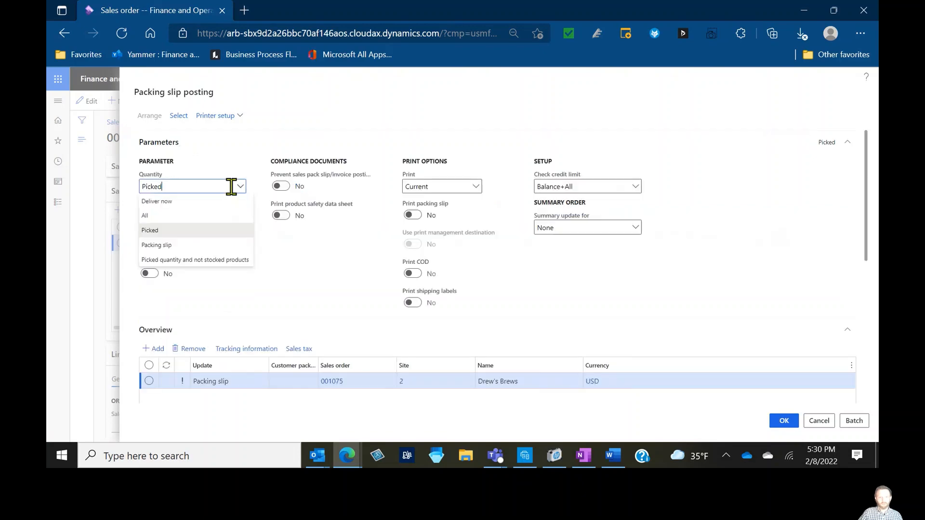
left_click(201, 217)
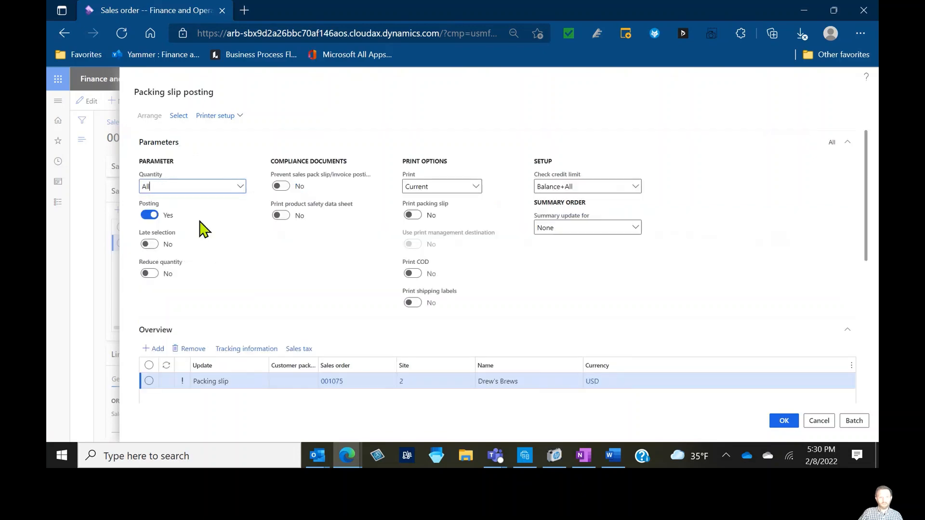
Delete the 250 and 600 ltr lines from the packing slip posting lines
left_click(222, 146)
left_click(220, 170)
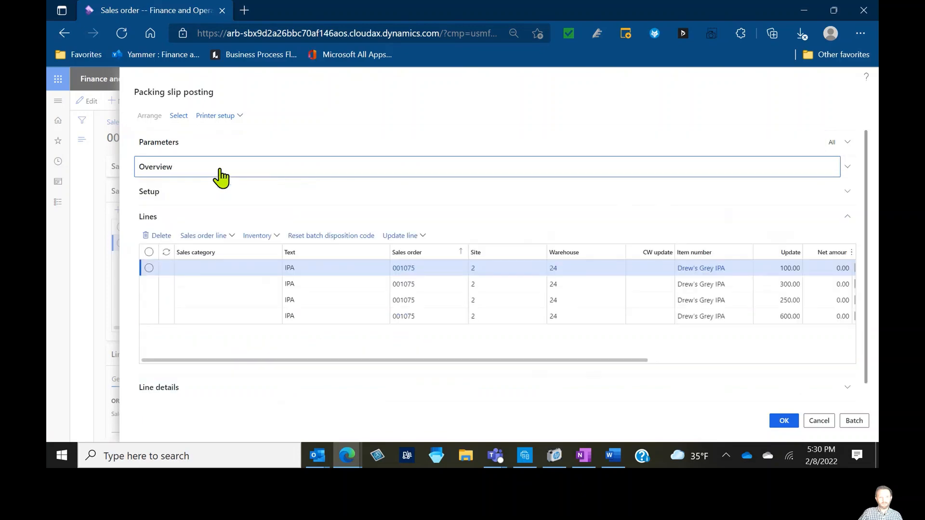
left_click(149, 316)
left_click(149, 300)
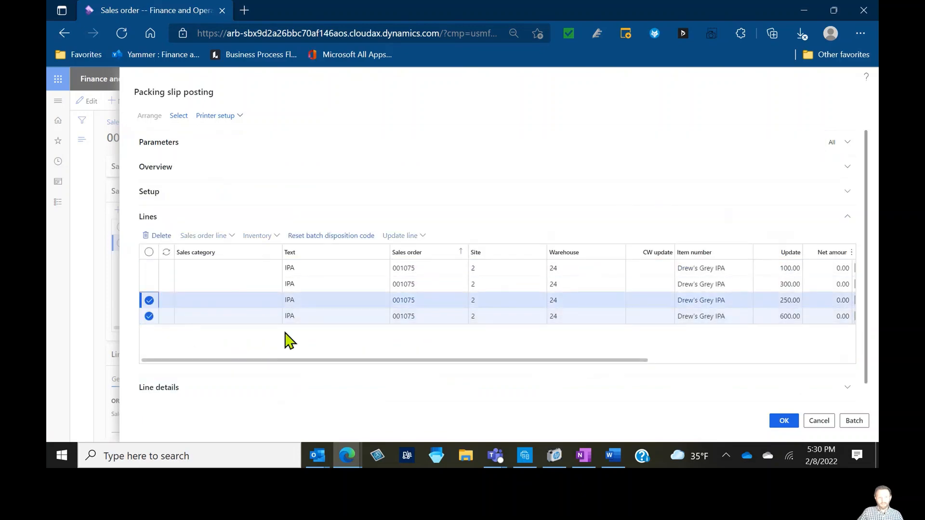
key("alt+Delete")
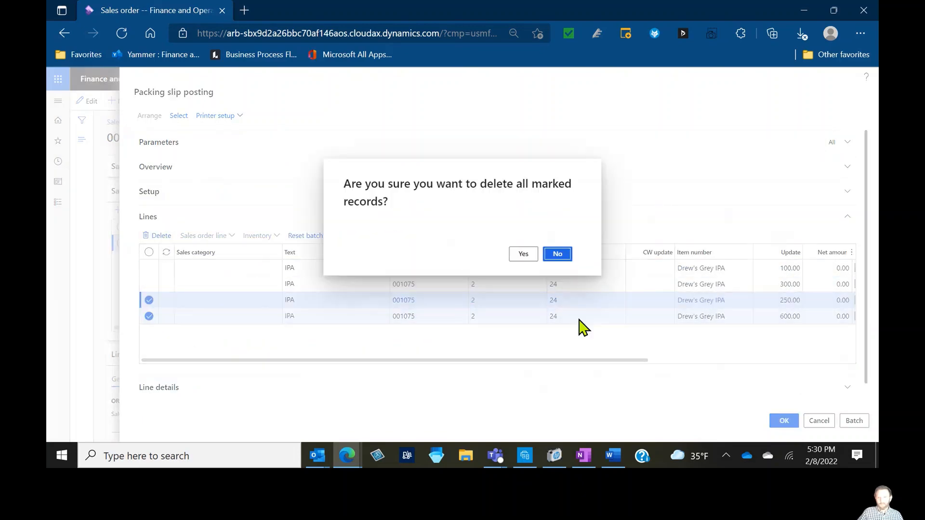
left_click(523, 255)
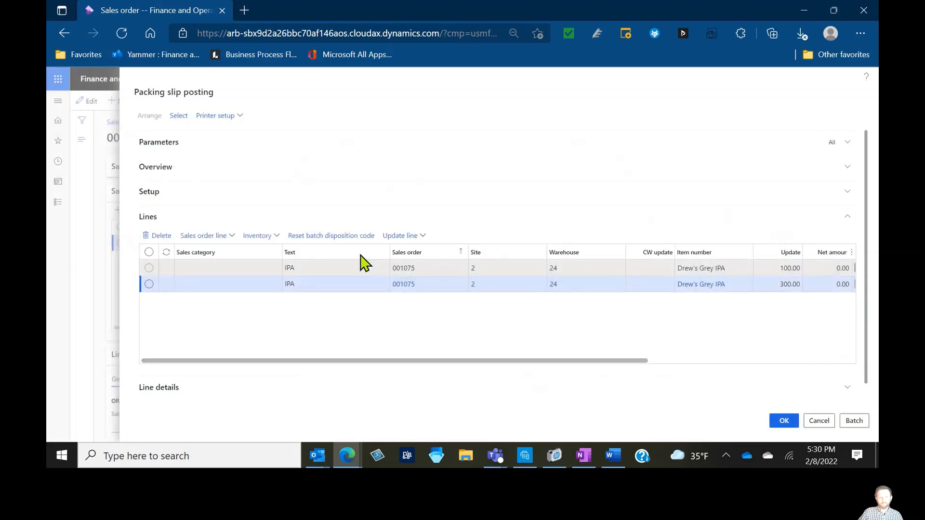
Open the Pick form for the 300 ltr packing slip line
left_click(211, 238)
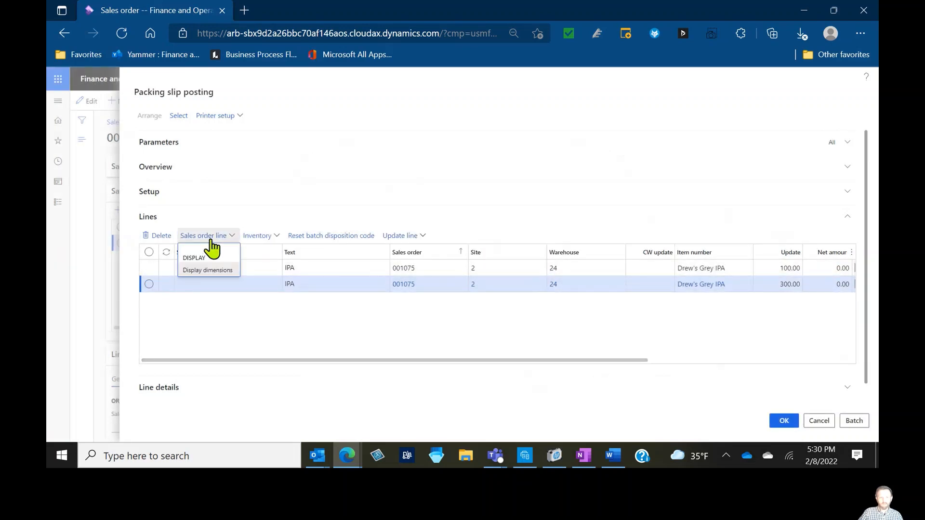
left_click(399, 237)
left_click(402, 237)
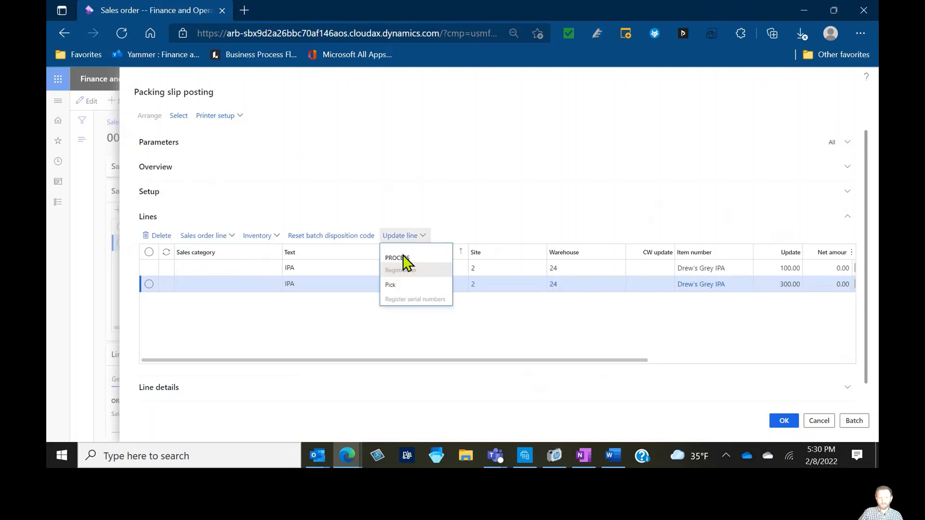
left_click(399, 287)
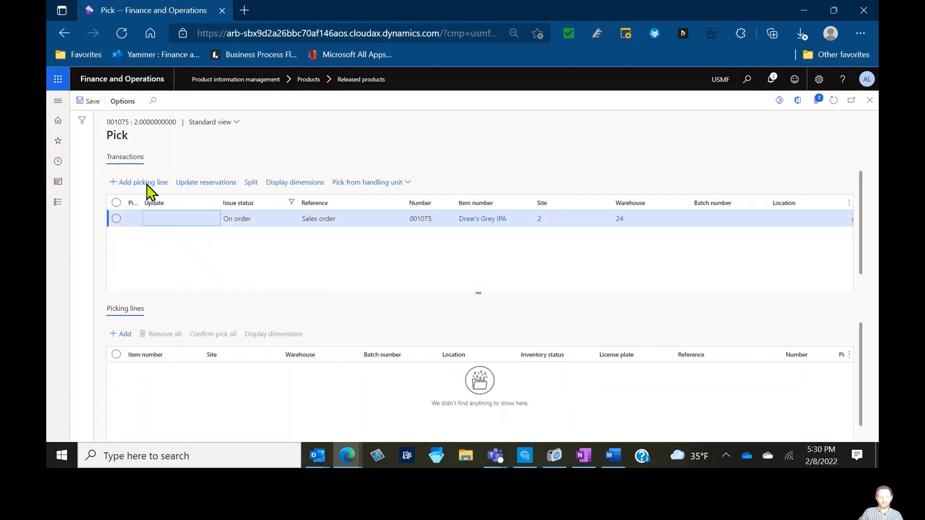
Add a picking line with batch IPA1-5-22bc and on-hand location AA16B4, then confirm the pick for all lines
left_click(144, 182)
left_click(444, 373)
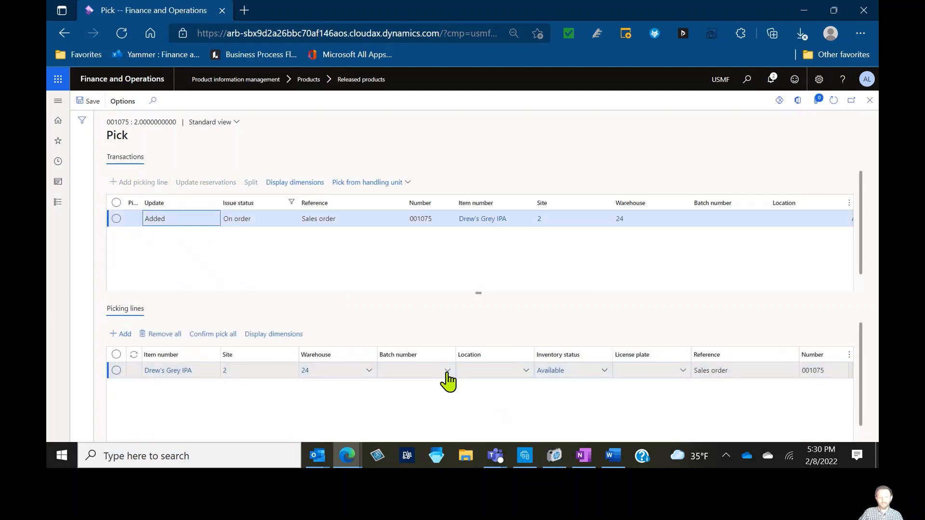
left_click(435, 216)
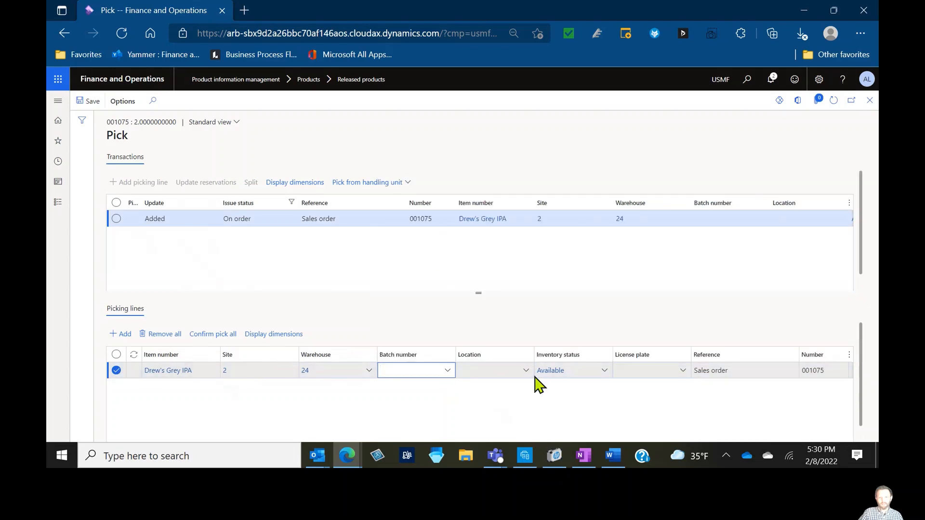
left_click(526, 370)
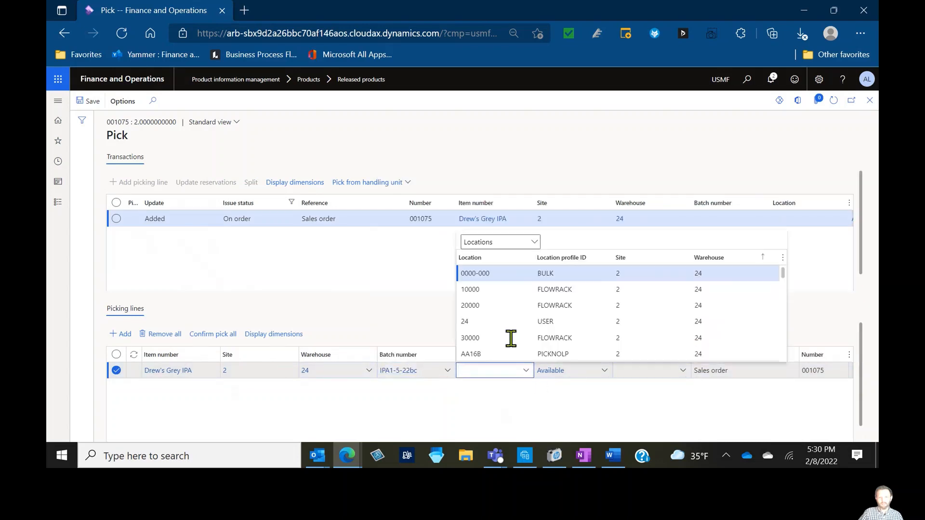
left_click(528, 243)
left_click(498, 272)
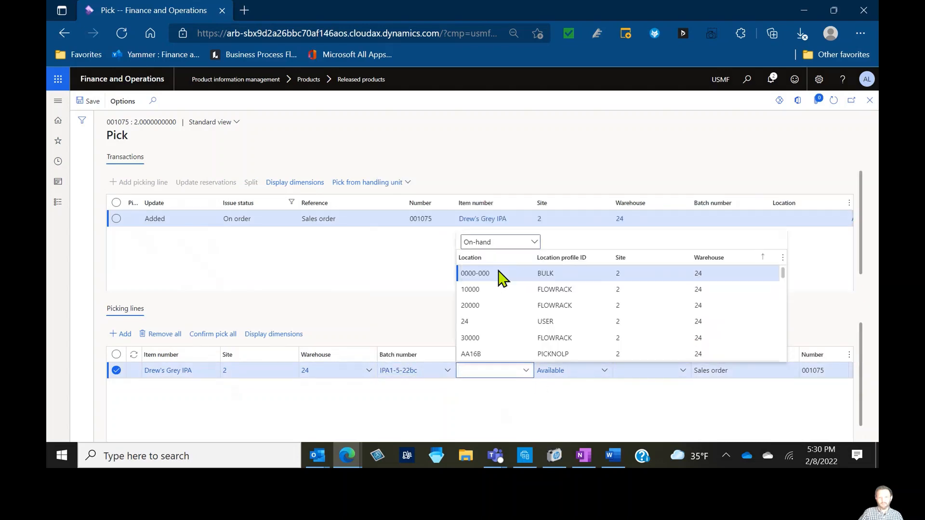
left_click(496, 427)
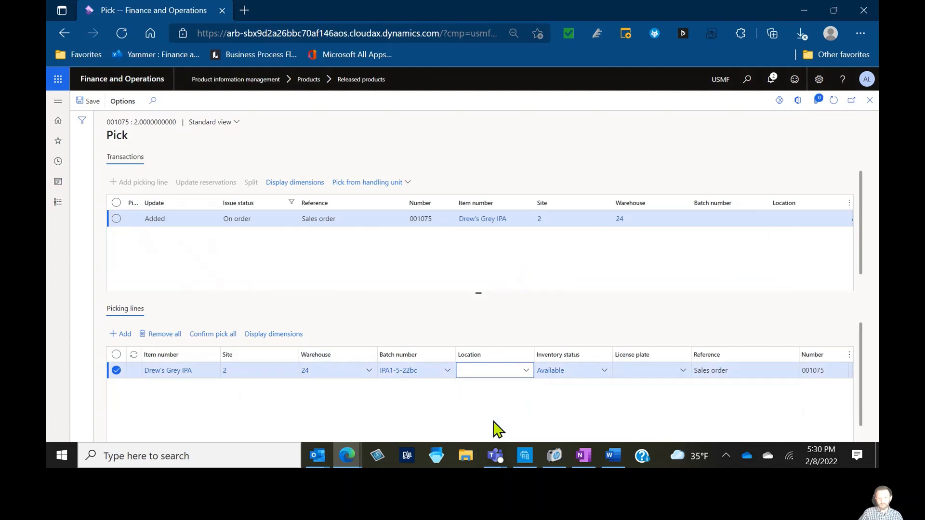
key("Tab")
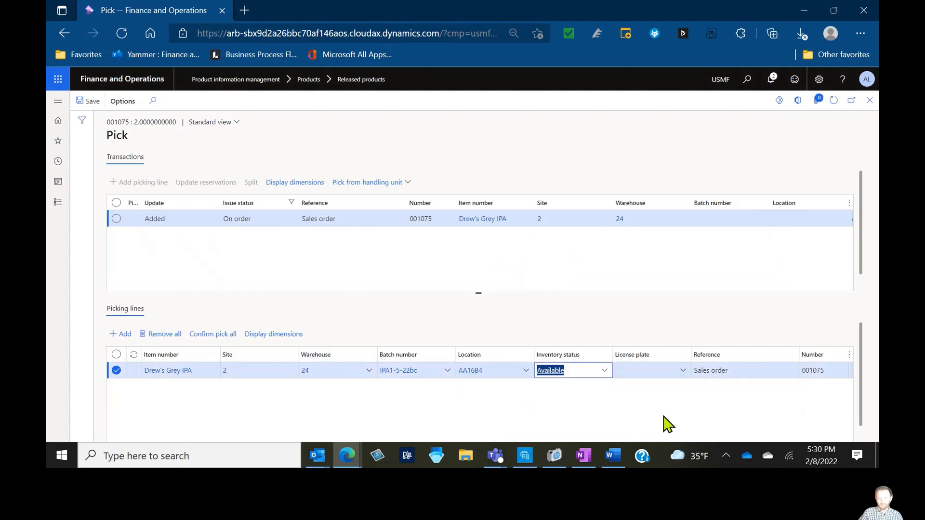
left_click(217, 335)
key("Escape")
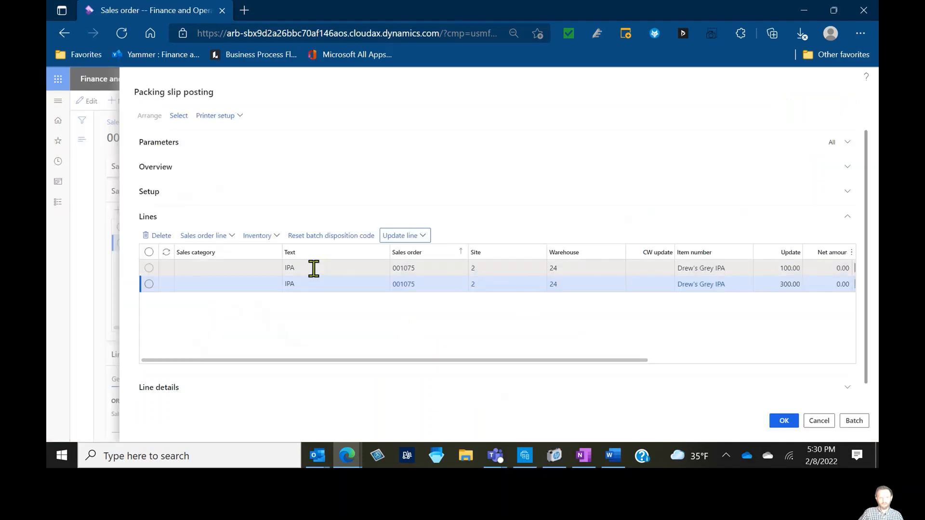
Open the Pick form for the 100 ltr packing slip line
left_click(313, 268)
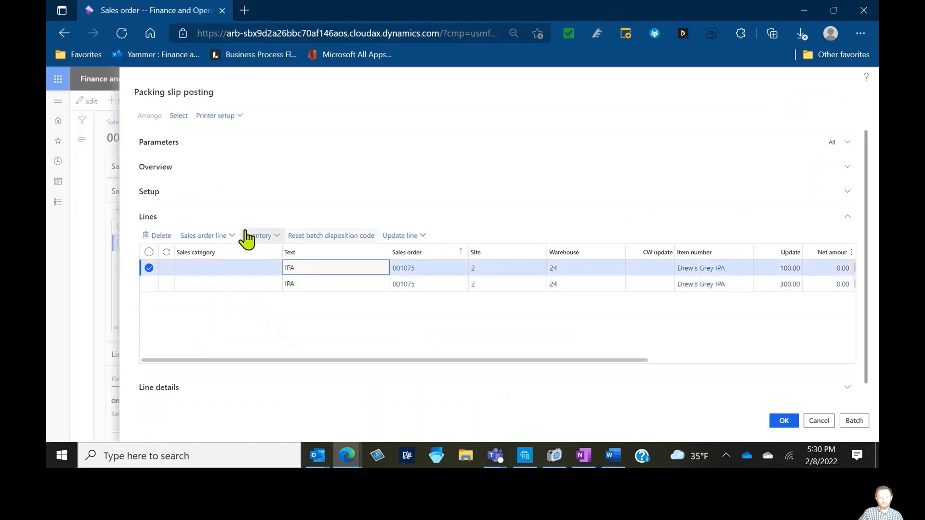
left_click(419, 237)
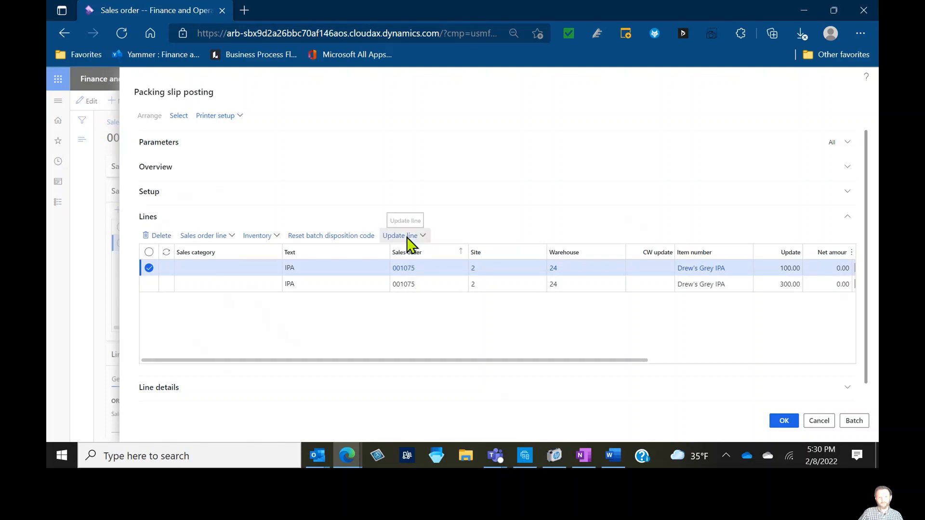
left_click(407, 238)
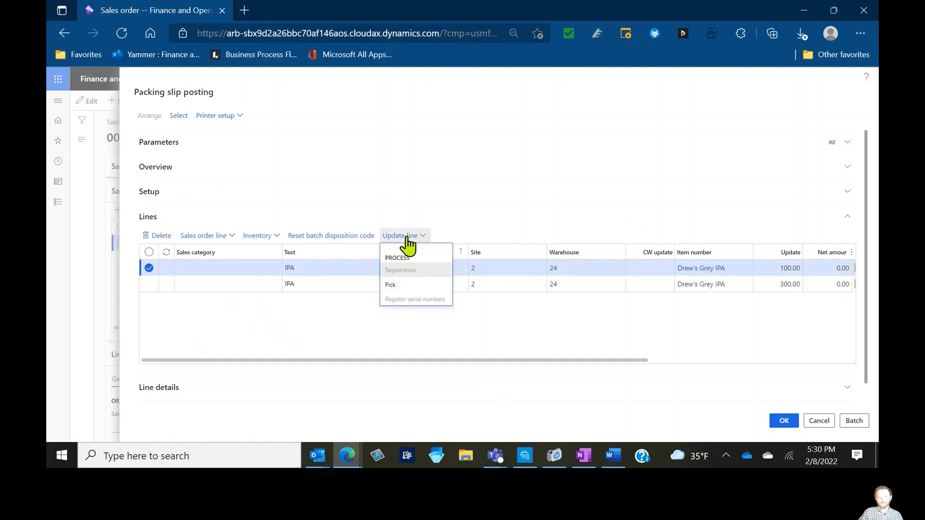
left_click(391, 285)
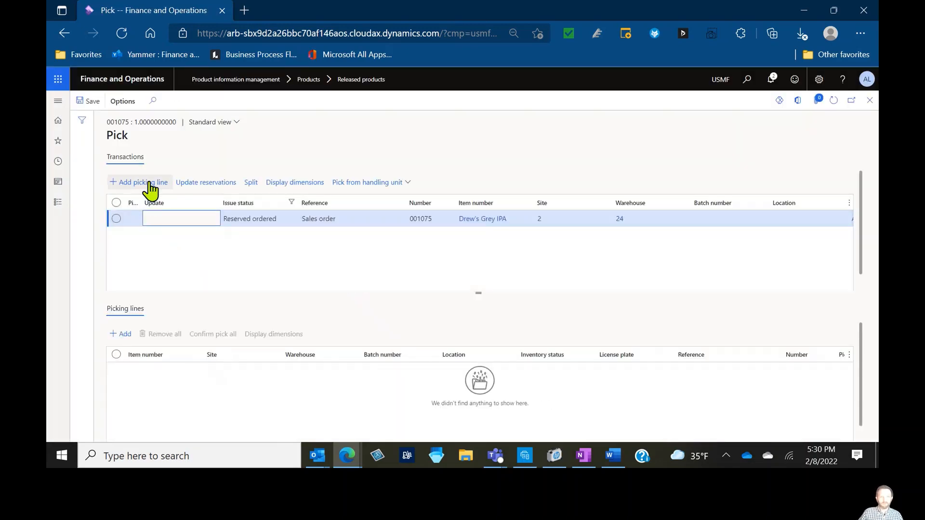
Add a picking line with batch IPA1-5-22bc and on-hand location AA16B4, confirm the pick and close the form
left_click(142, 183)
left_click(447, 372)
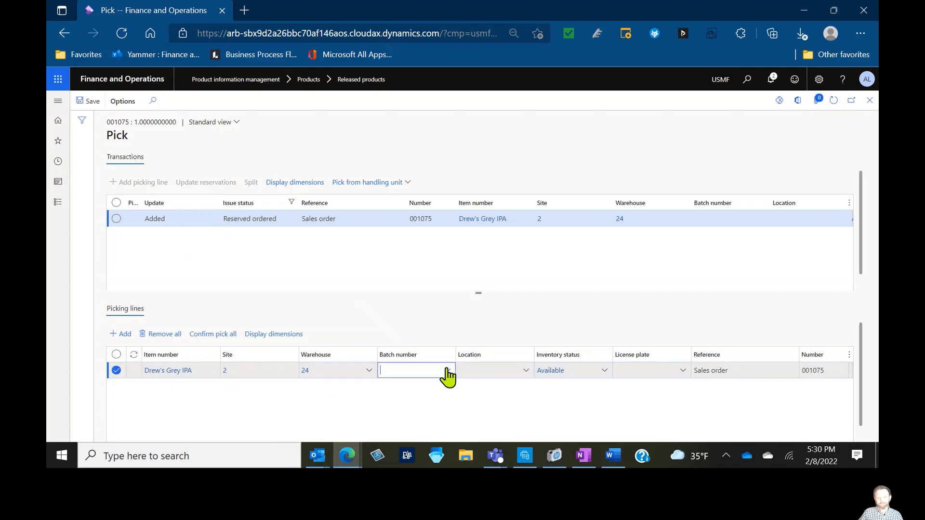
left_click(415, 209)
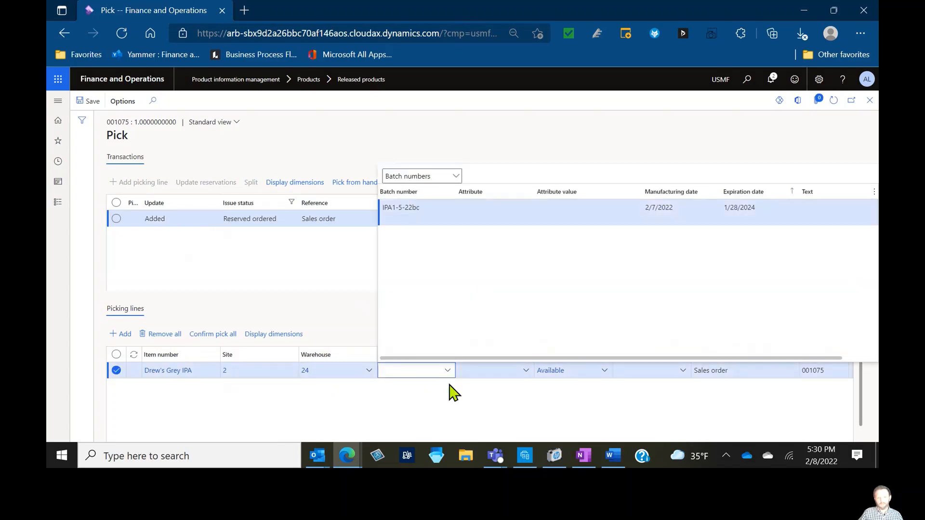
left_click(526, 370)
left_click(515, 275)
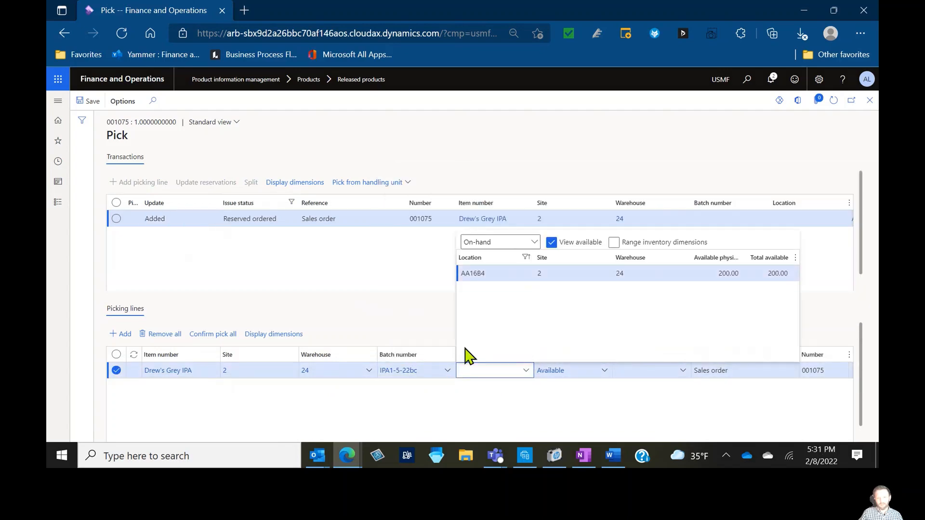
left_click(222, 337)
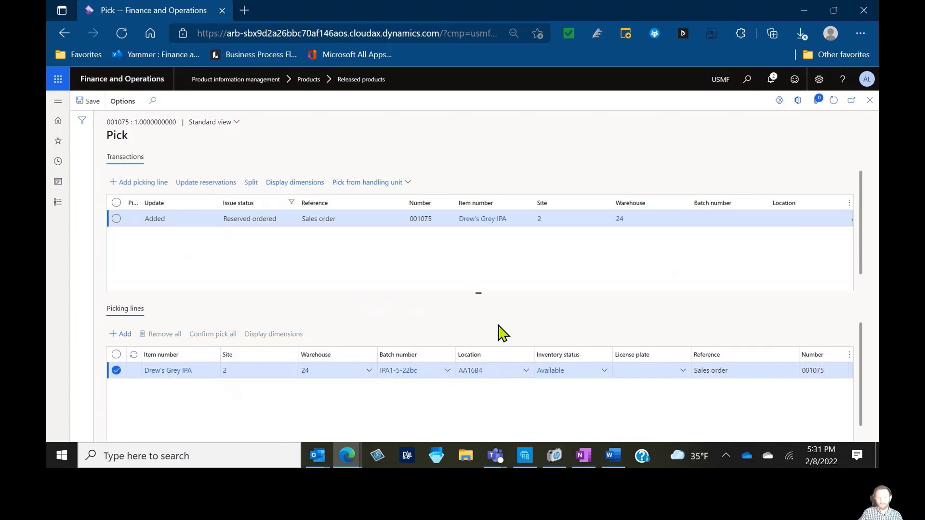
key("Escape")
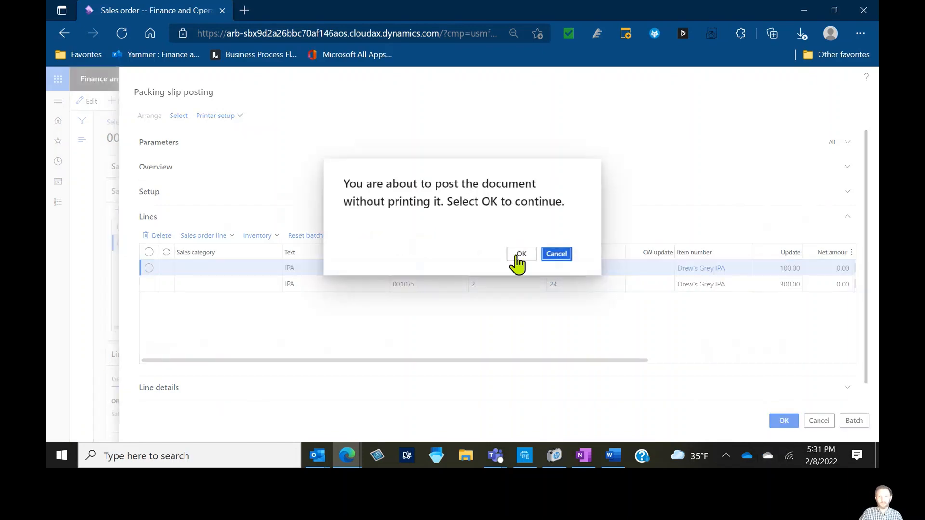
Post the packing slip for sales order 001075 without printing
left_click(520, 255)
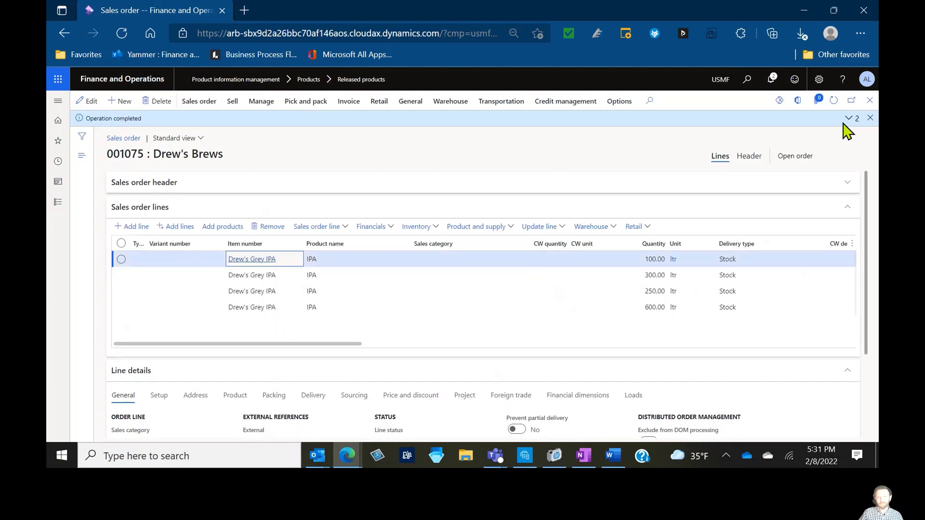
left_click(146, 82)
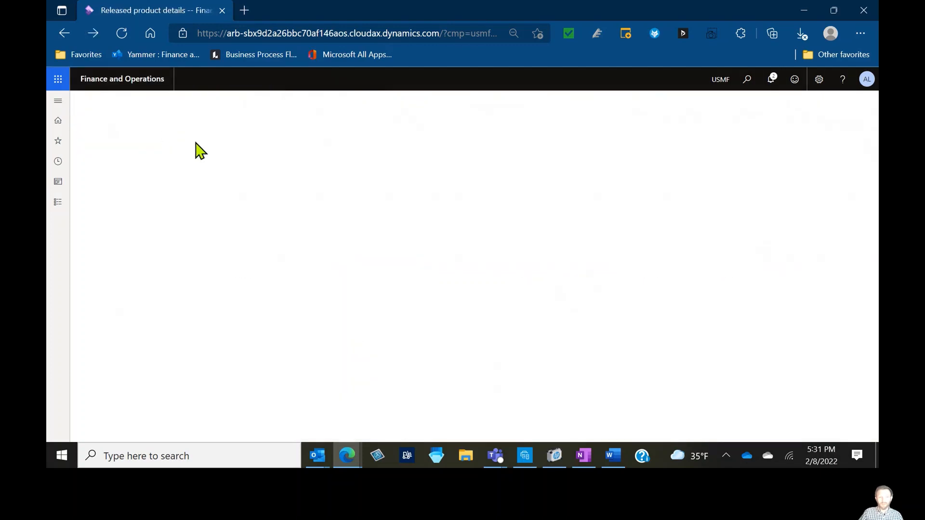
left_click(196, 234)
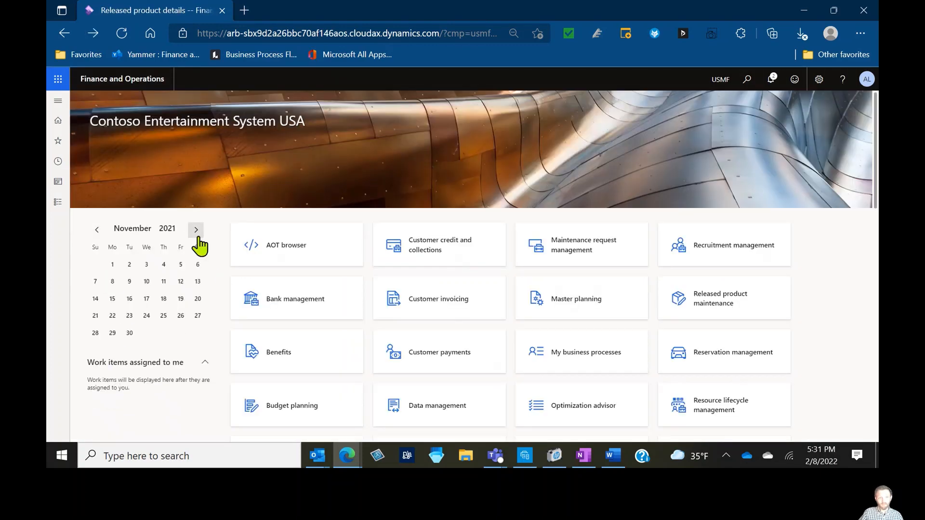
left_click(196, 234)
left_click(197, 235)
left_click(197, 235)
left_click(133, 285)
left_click(528, 264)
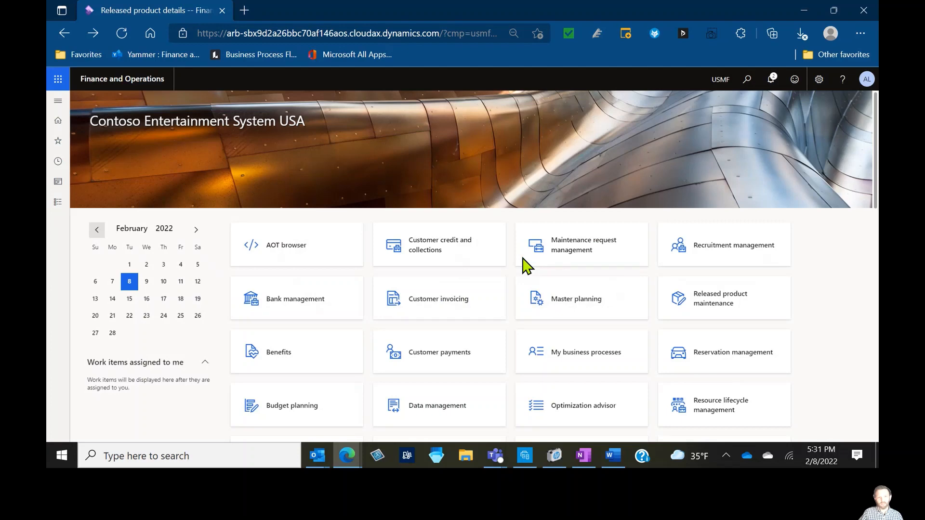
Open the recent Safety stock calculation journal and run Calculate proposal with the default parameters
left_click(58, 101)
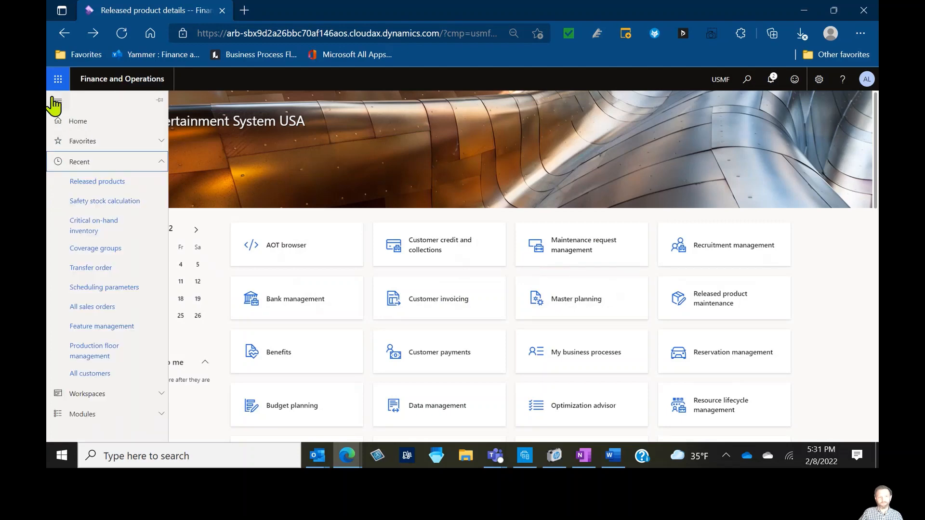
left_click(119, 197)
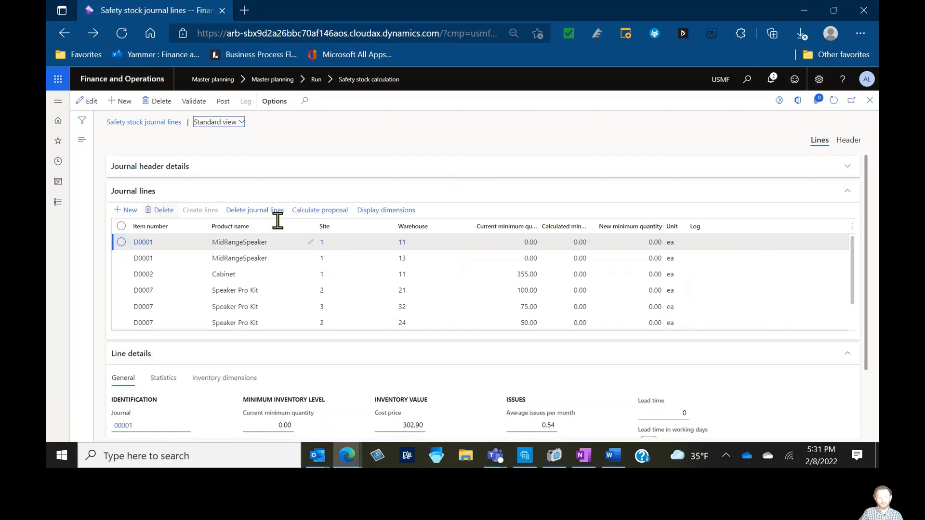
left_click(320, 210)
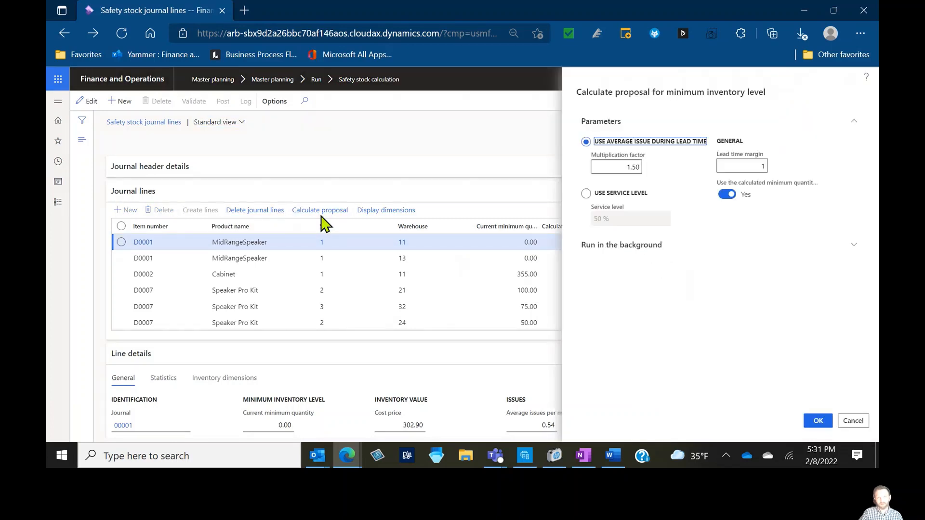
left_click(818, 422)
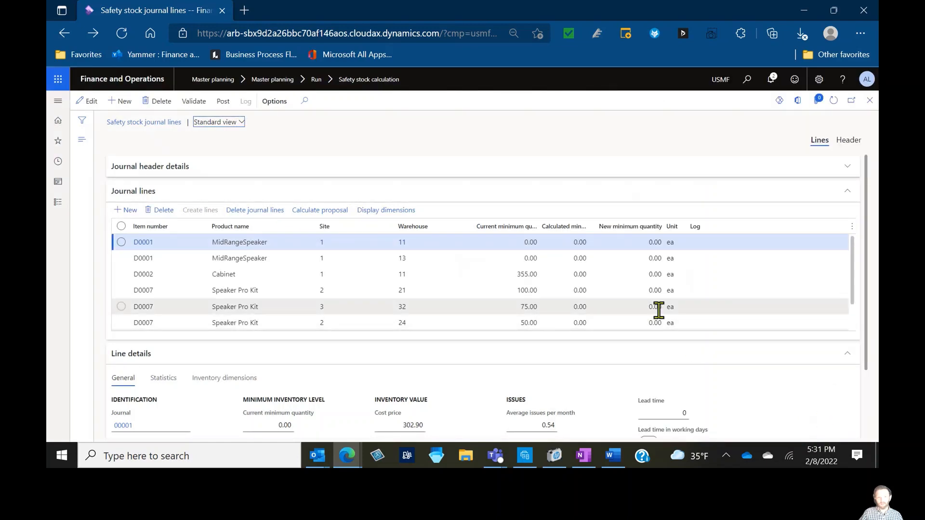
Examine the Drew's Grey IPA journal line details and the journal header
scroll(659, 310, "down", 1)
left_click(583, 322)
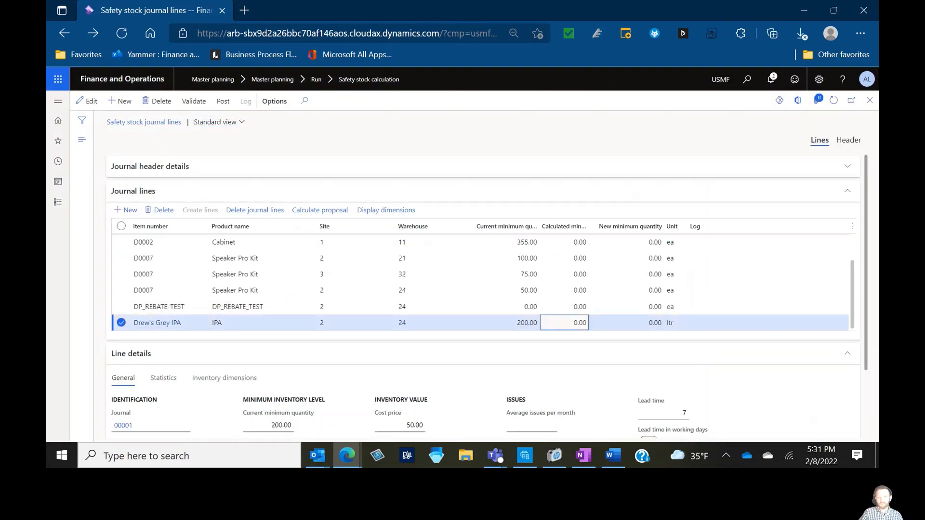
left_click_drag(866, 340, 866, 423)
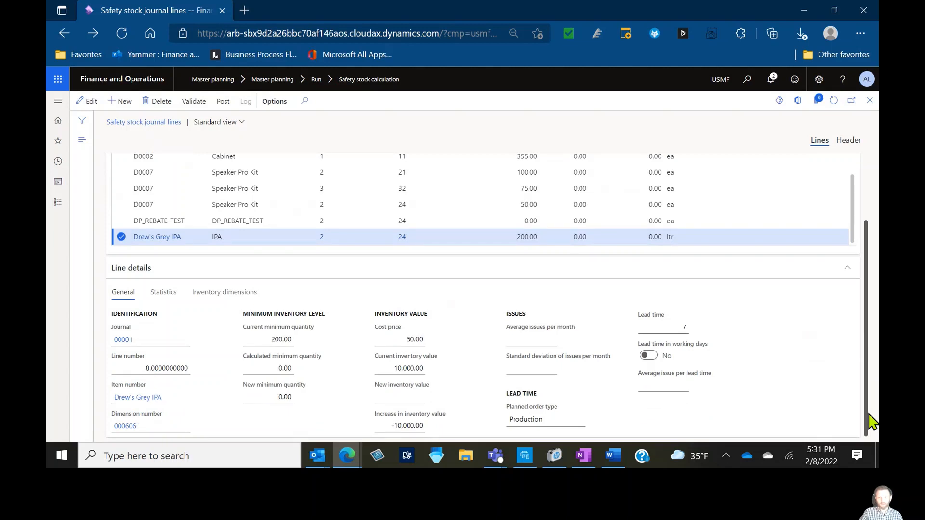
scroll(871, 422, "up", 2)
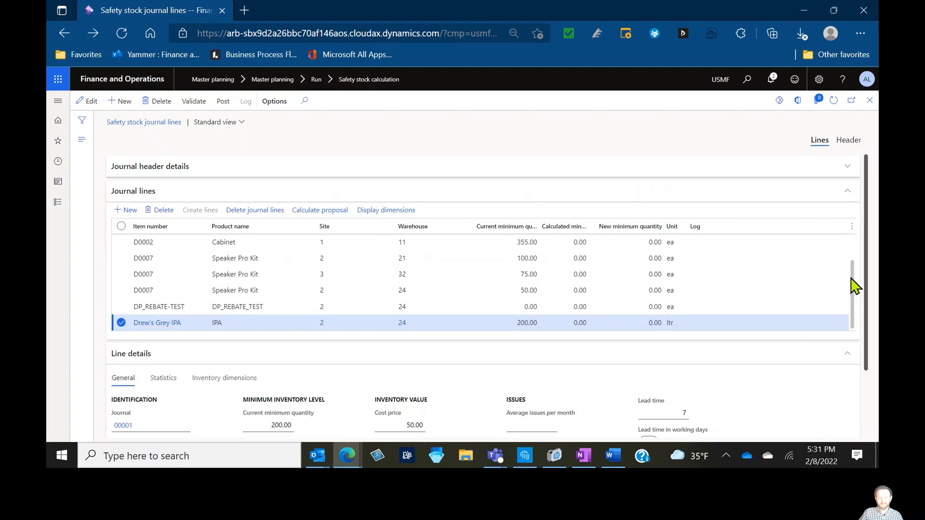
left_click(195, 168)
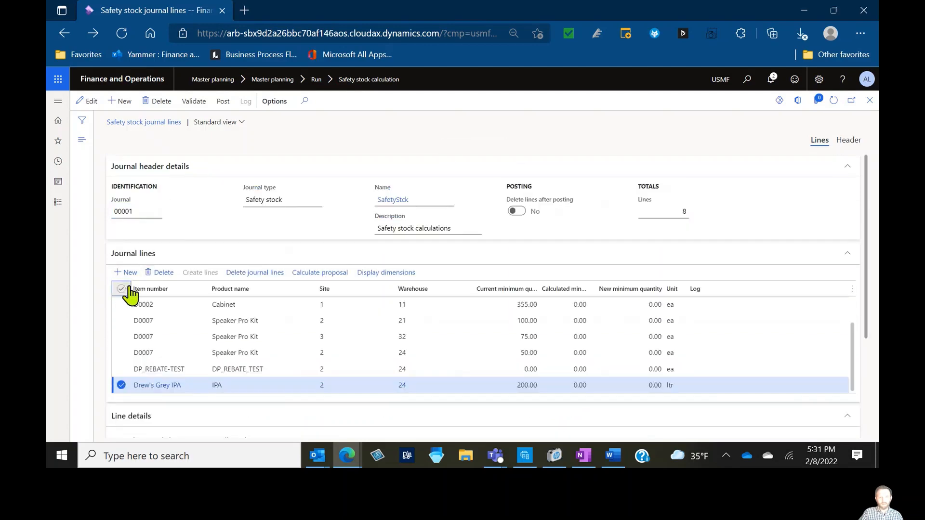
Select all safety stock journal lines and delete them
left_click(129, 289)
left_click(255, 272)
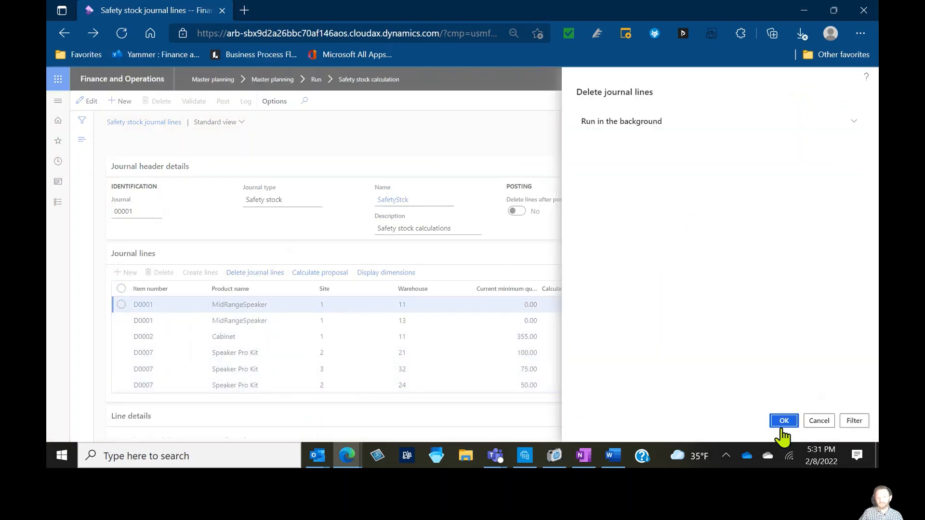
left_click(783, 421)
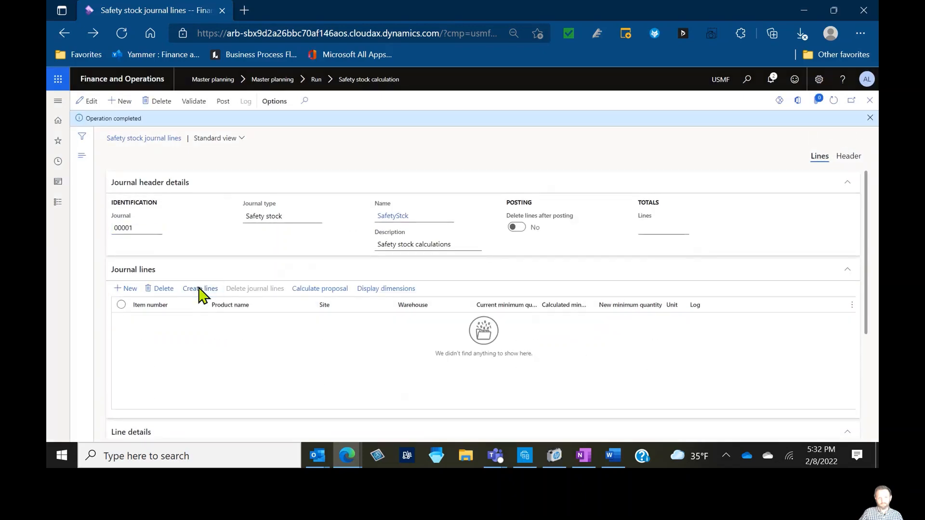
Create journal lines for proposed minimum inventory levels from issues between 2/1/2021 and 1/31/2022
left_click(200, 290)
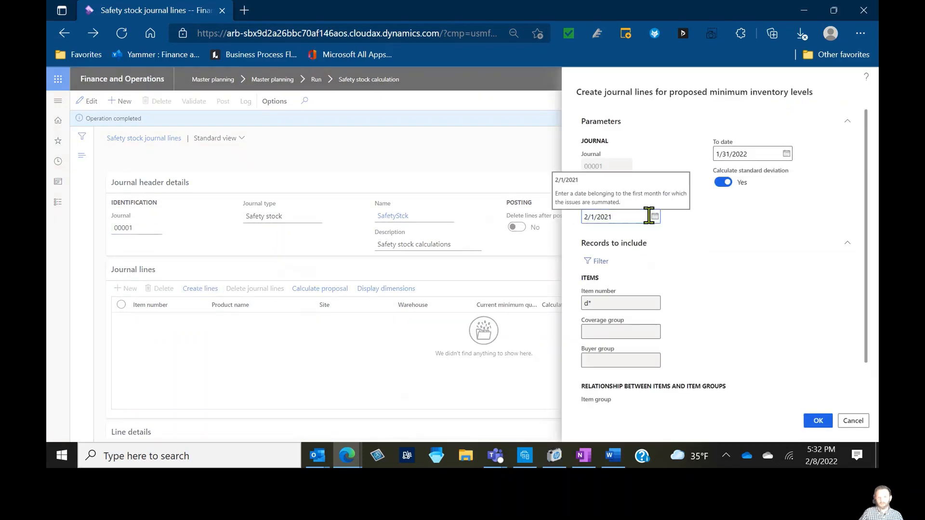
left_click(817, 421)
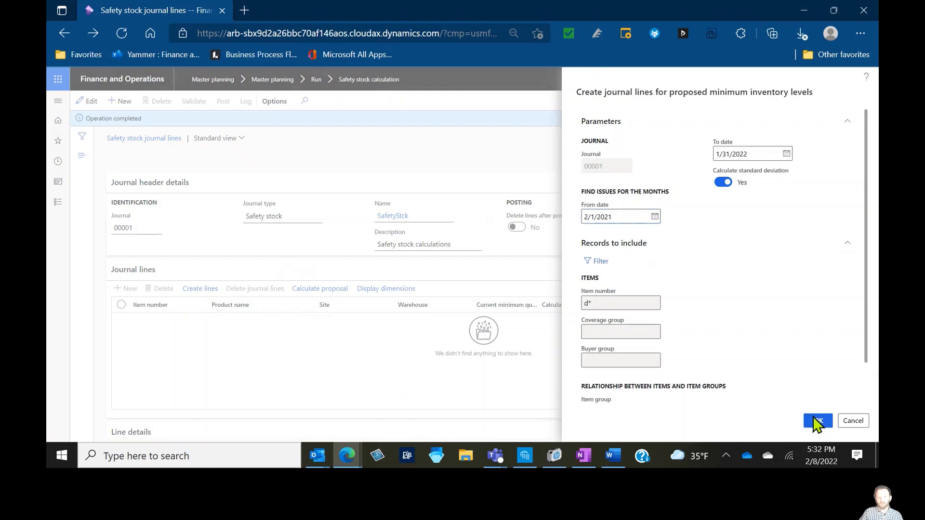
scroll(626, 390, "down", 2)
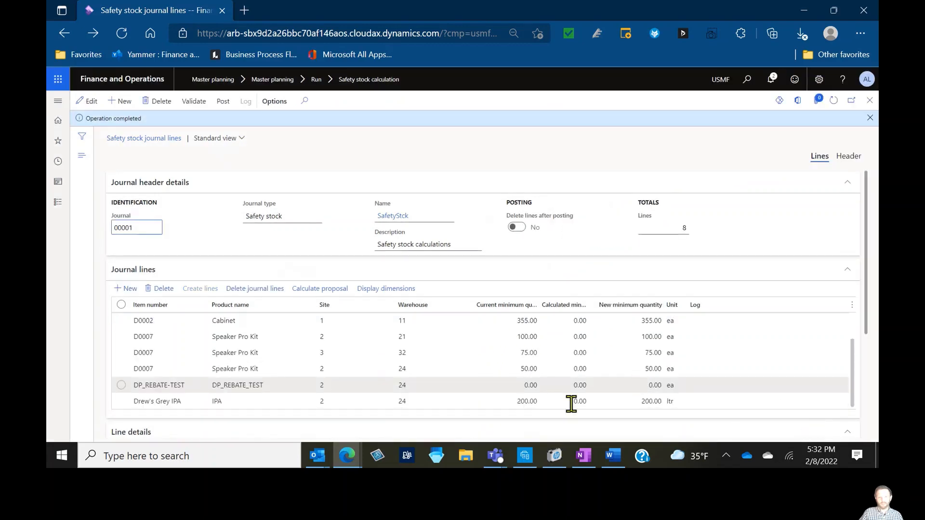
Examine the issue statistics in the line details of the Drew's Grey IPA journal line
left_click(280, 400)
left_click_drag(865, 314, 870, 419)
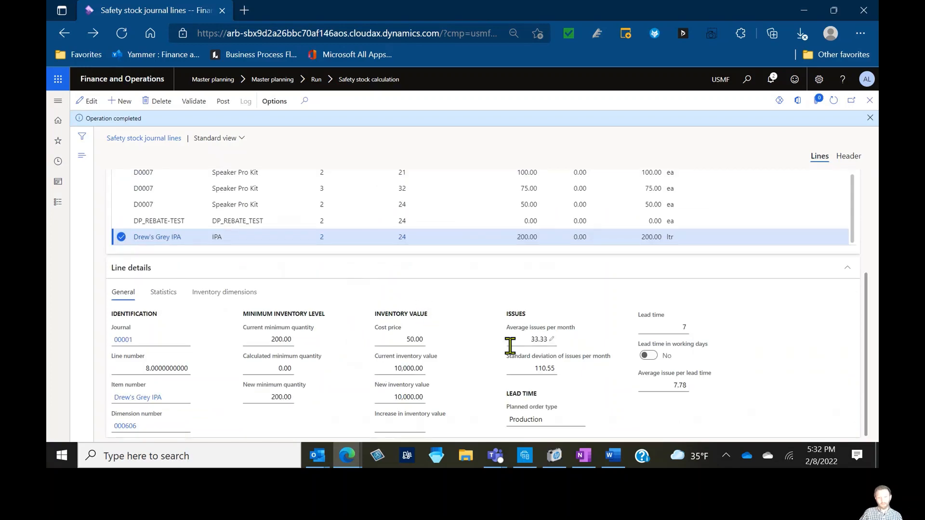
left_click(534, 339)
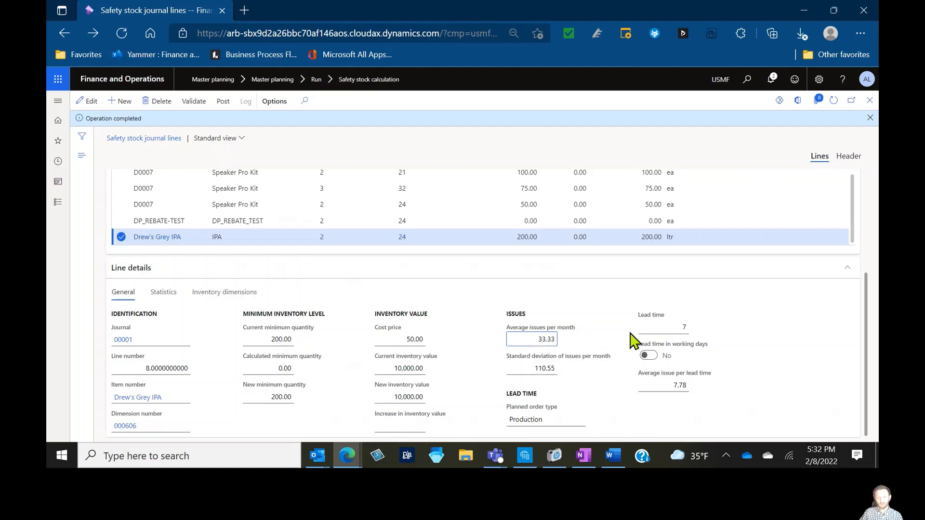
Calculate the minimum inventory proposal using average issue during lead time with a multiplication factor of 1.50
left_click(535, 338)
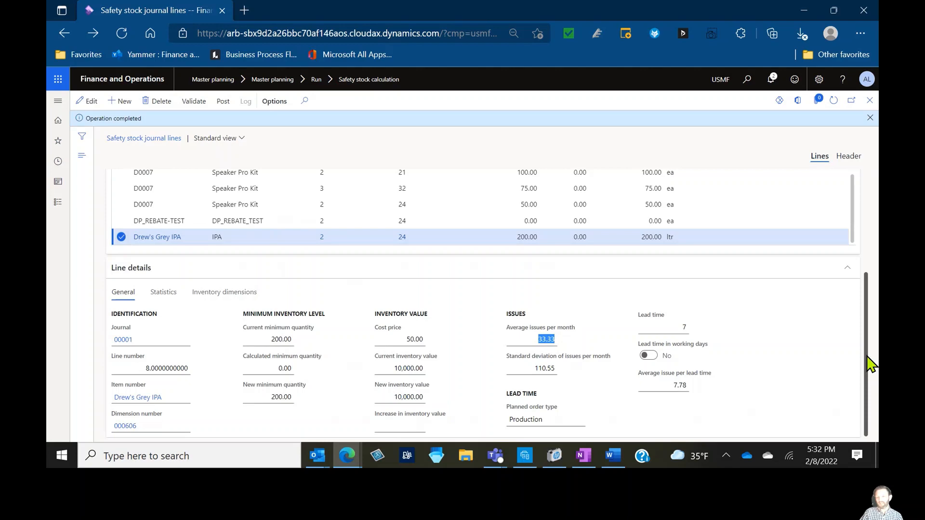
left_click_drag(870, 364, 870, 284)
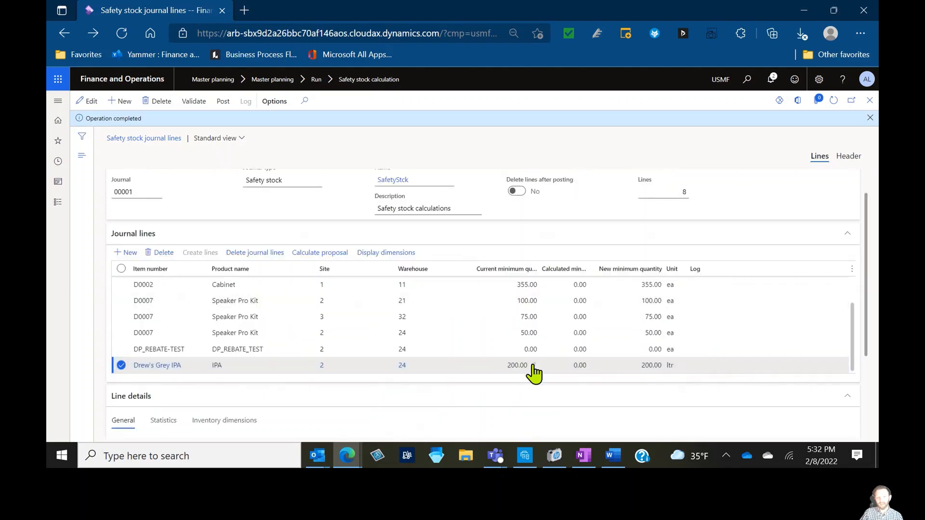
left_click(337, 253)
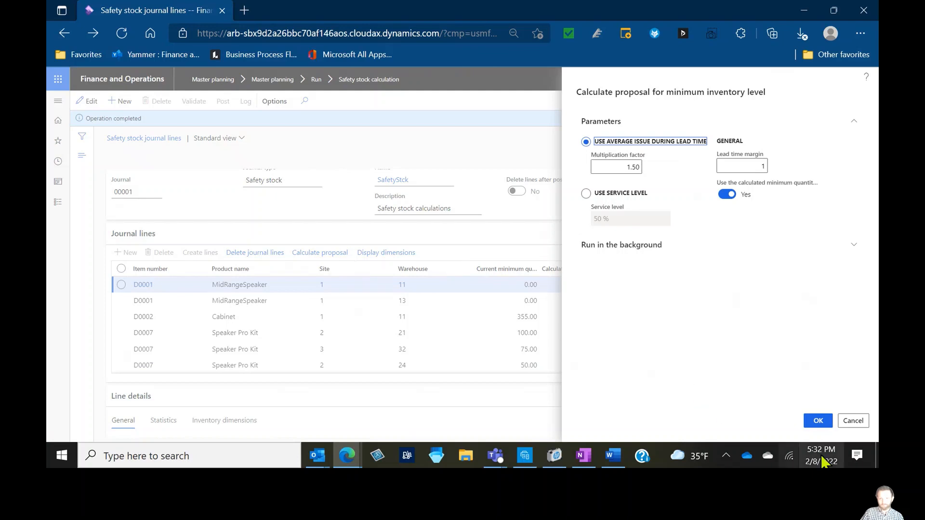
left_click(821, 423)
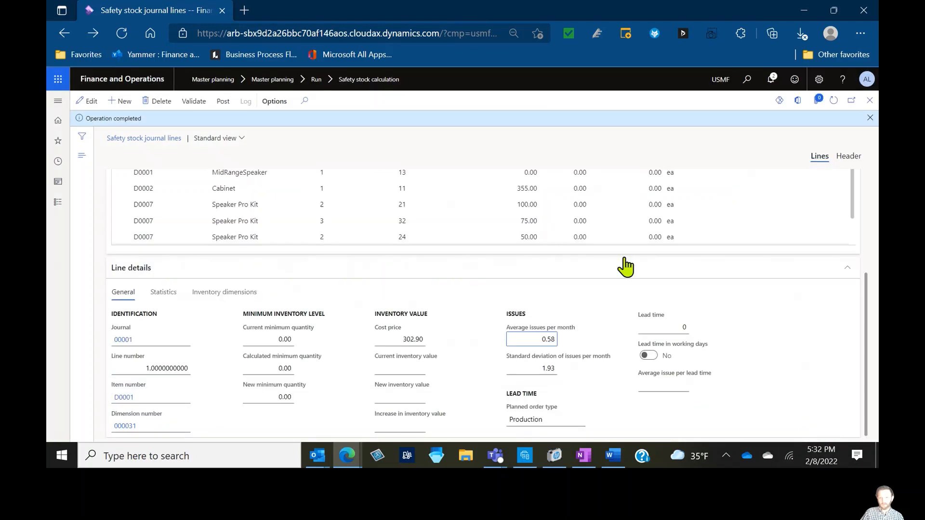
Examine the recalculated minimum and inventory values in the Drew's Grey IPA line details
left_click(564, 401)
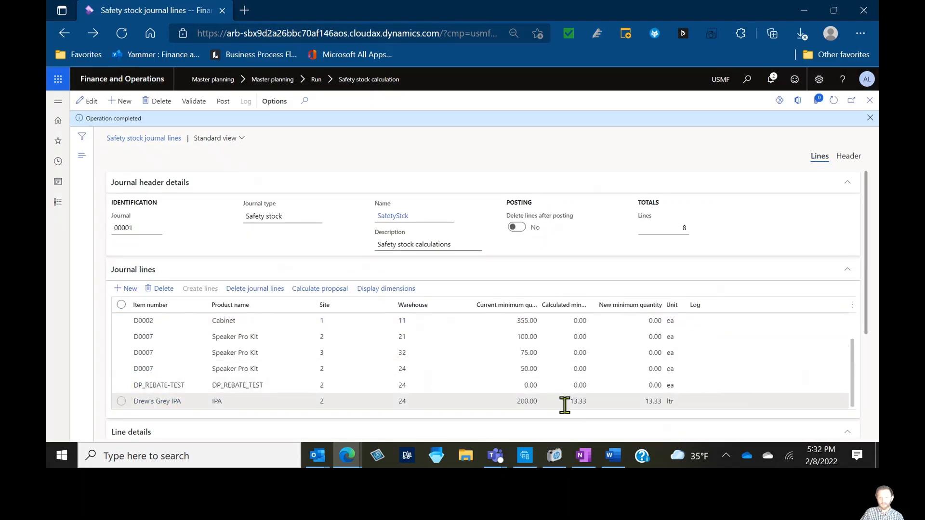
left_click_drag(867, 329, 874, 424)
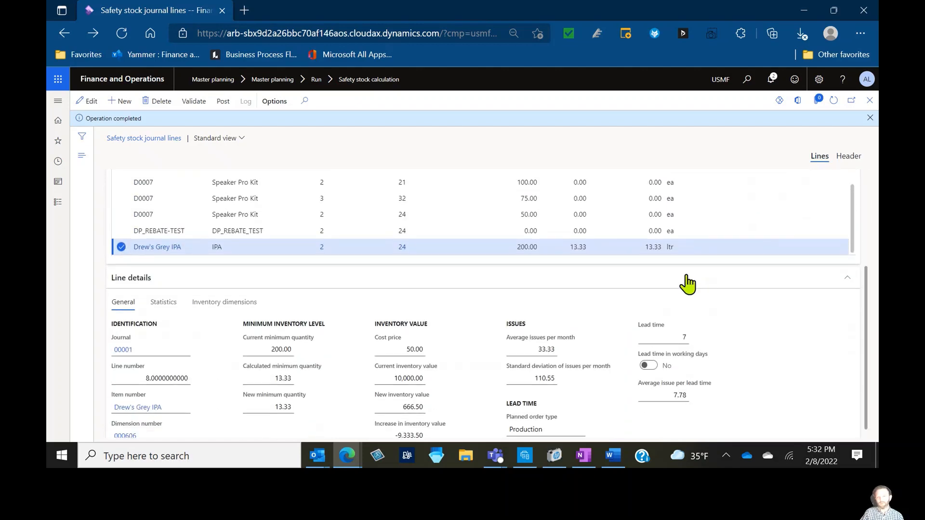
scroll(621, 373, "down", 1)
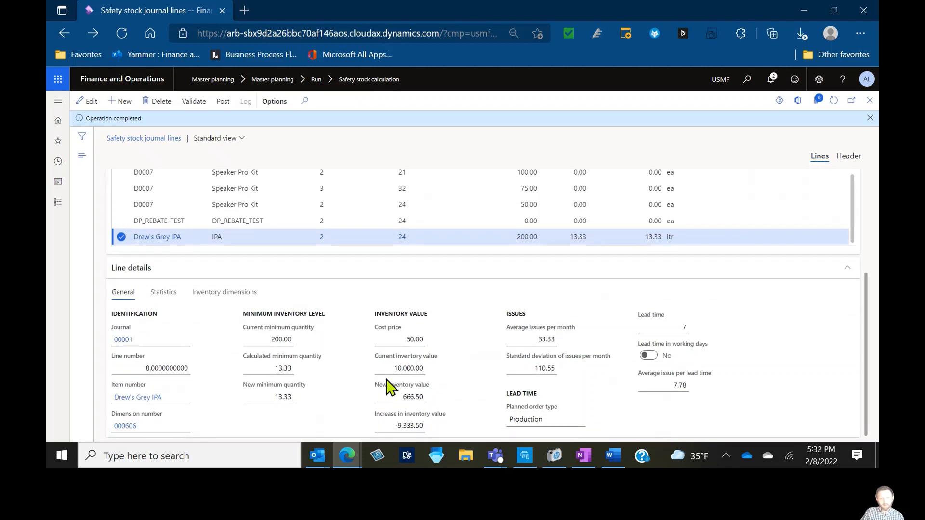
mouse_move(404, 386)
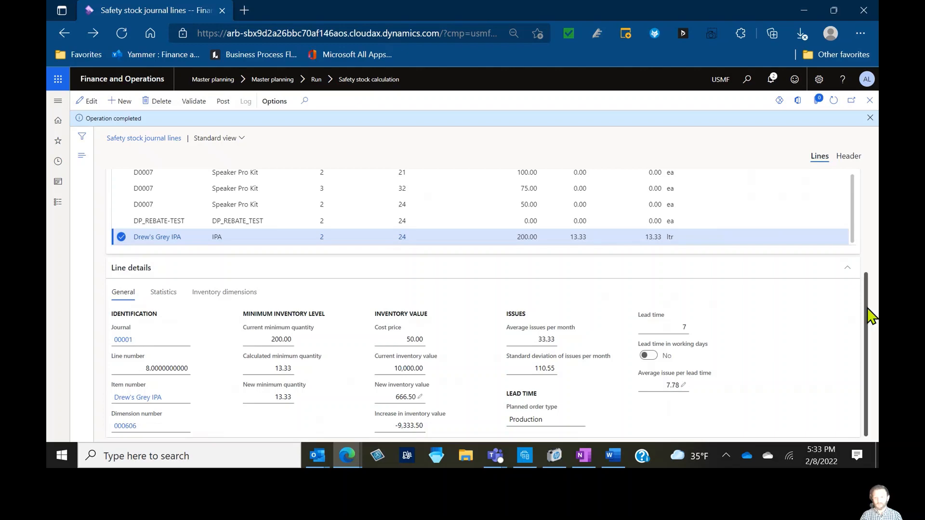
Recalculate the minimum inventory proposal using the service level method at 80 %
left_click_drag(871, 316, 865, 223)
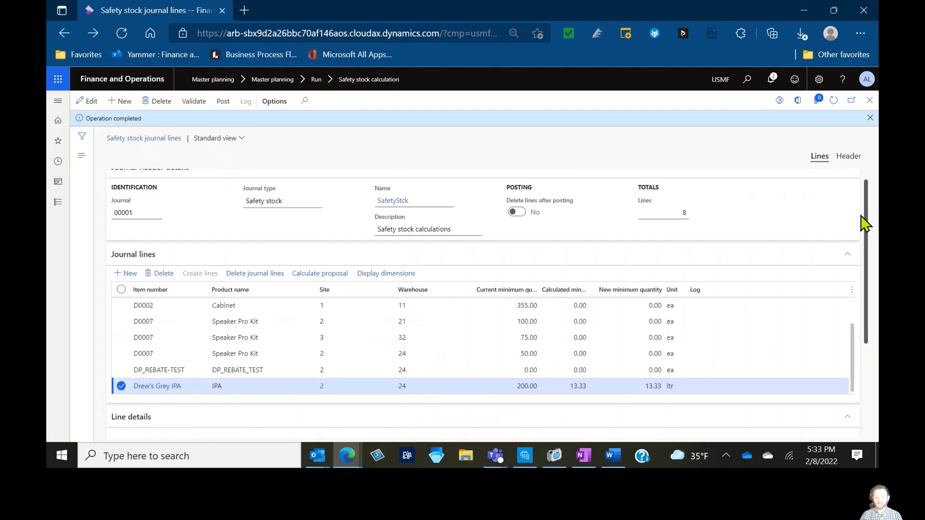
left_click(337, 275)
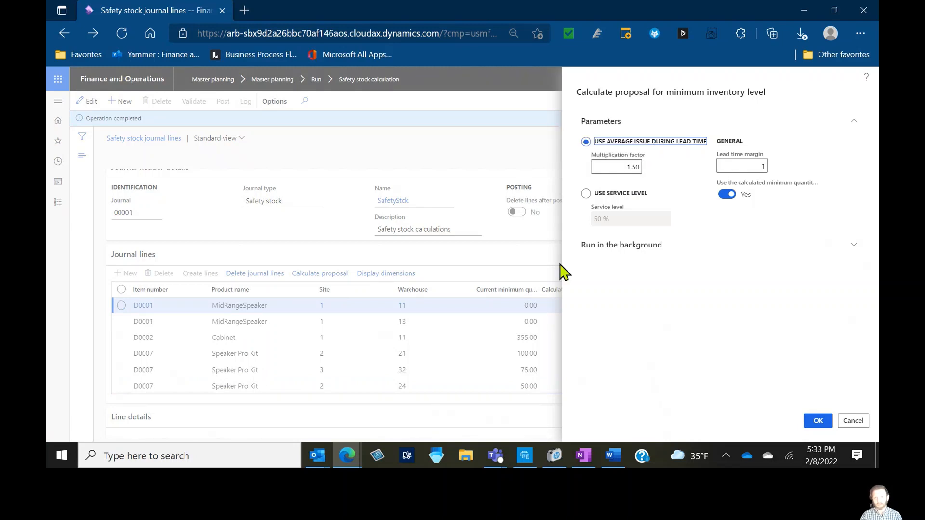
left_click(586, 194)
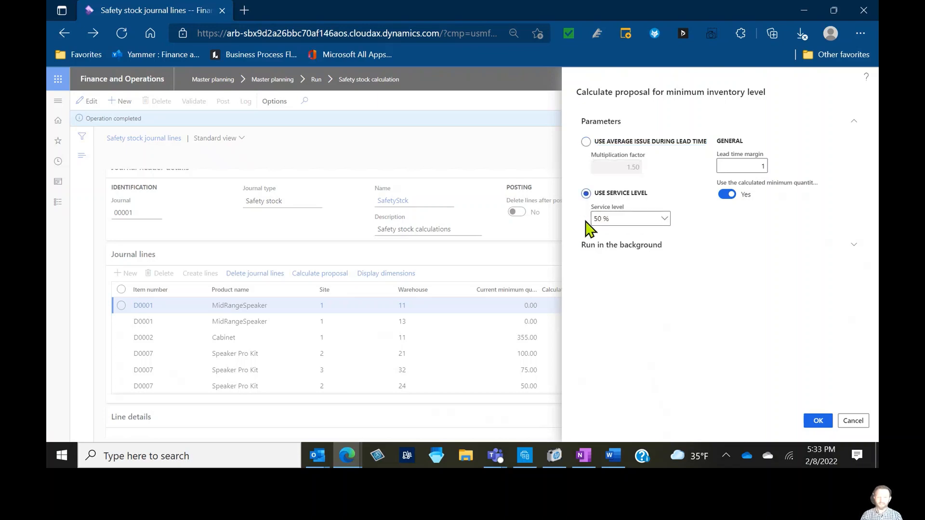
left_click(662, 222)
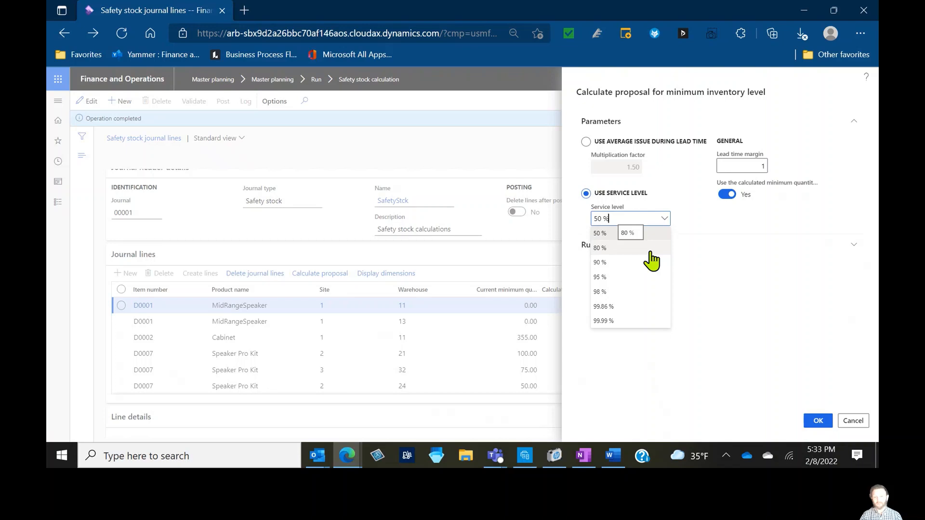
left_click(650, 249)
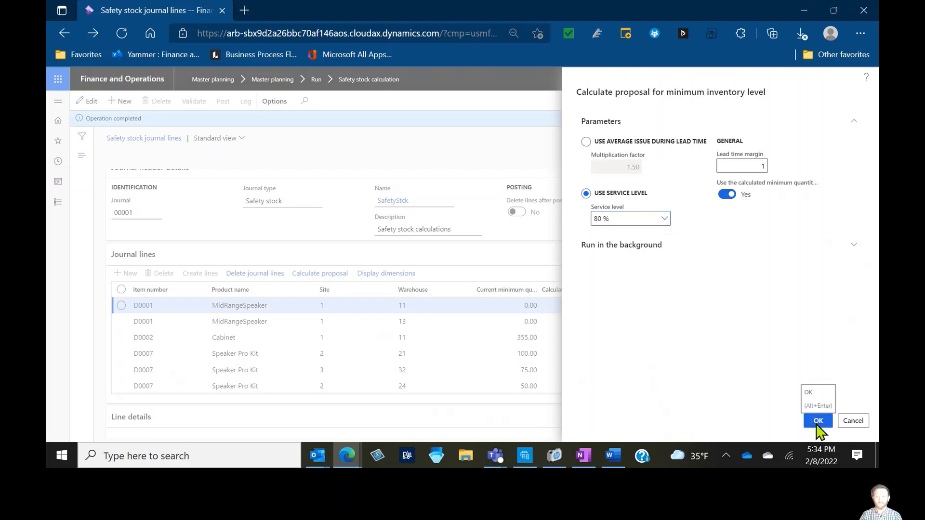
left_click(817, 422)
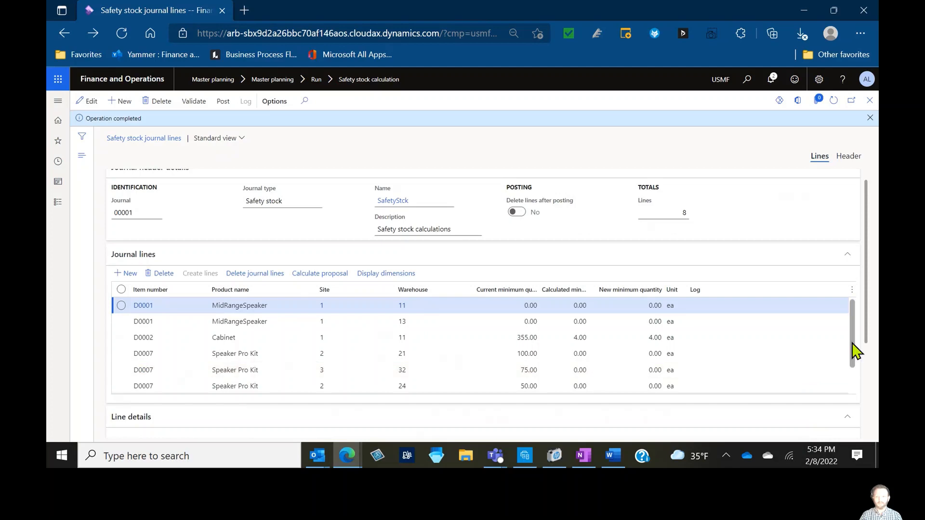
Examine the new proposal for the Drew's Grey IPA line and its line details
left_click_drag(851, 345, 852, 381)
left_click(629, 384)
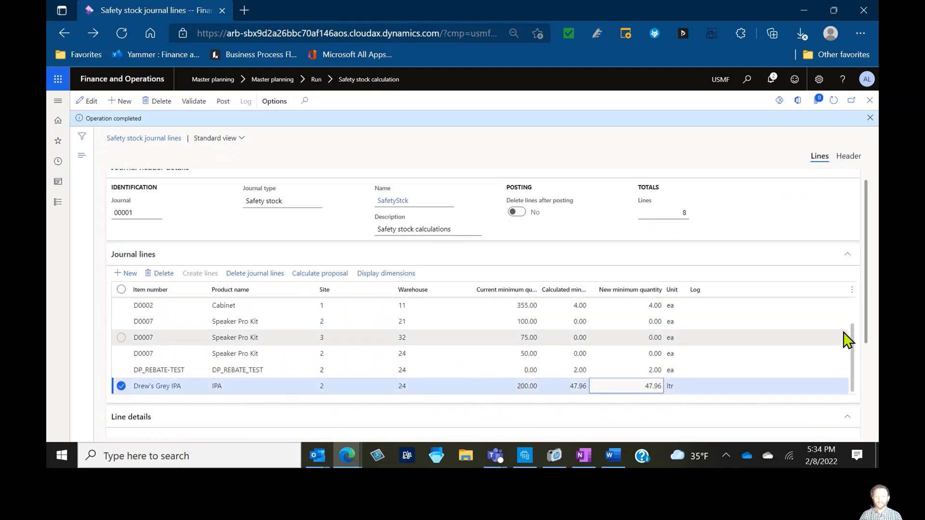
left_click_drag(866, 325, 858, 420)
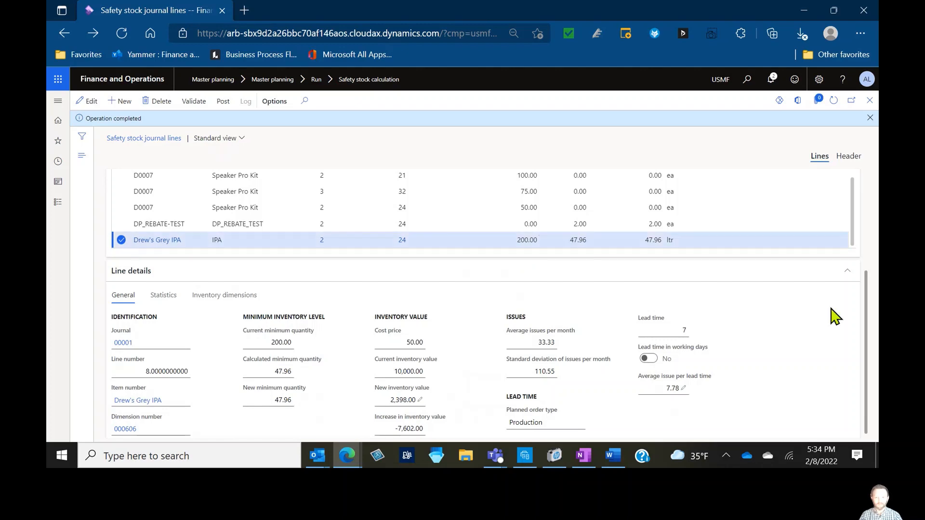
scroll(865, 302, "up", 2)
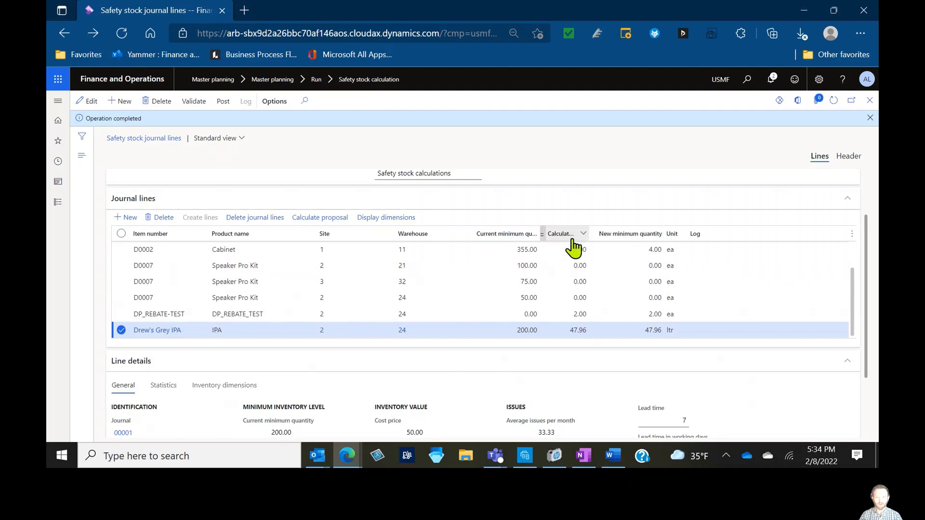
Recalculate the proposal at a 95 % service level and review the Drew's Grey IPA line details
left_click(303, 221)
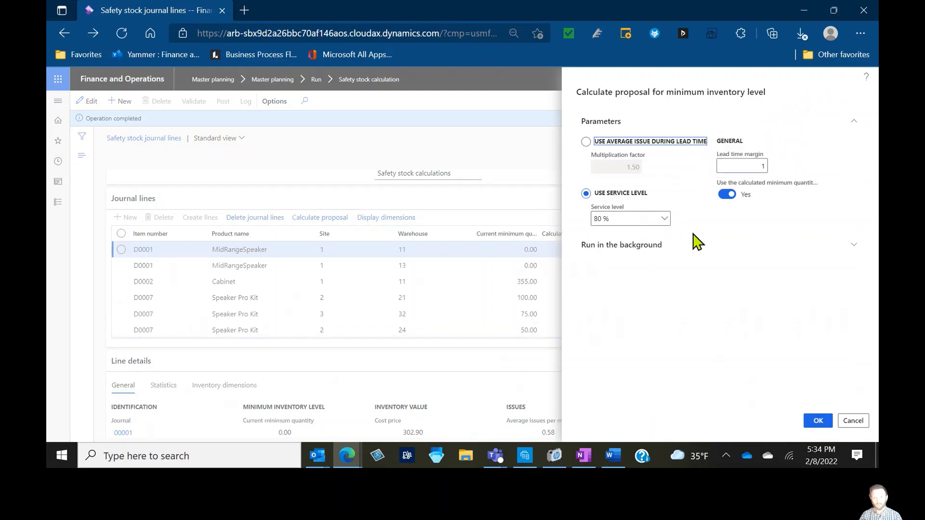
left_click(663, 220)
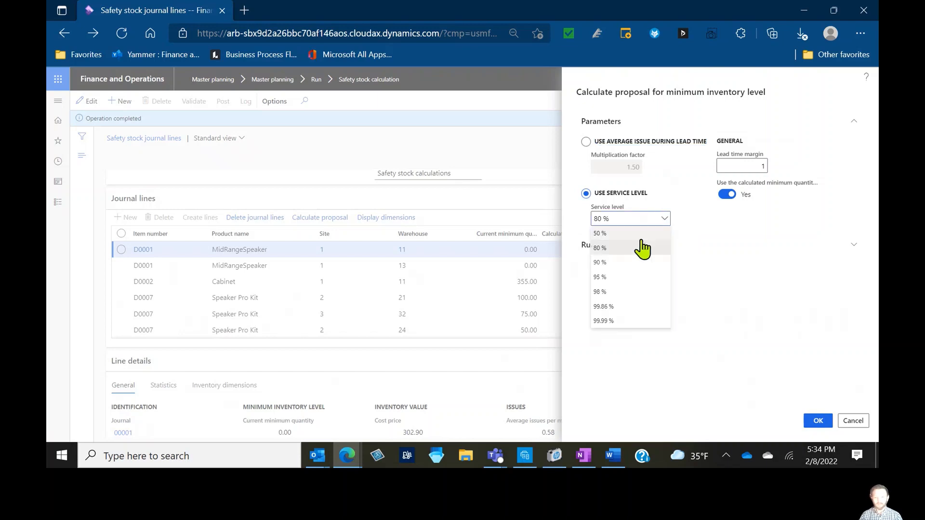
left_click(634, 283)
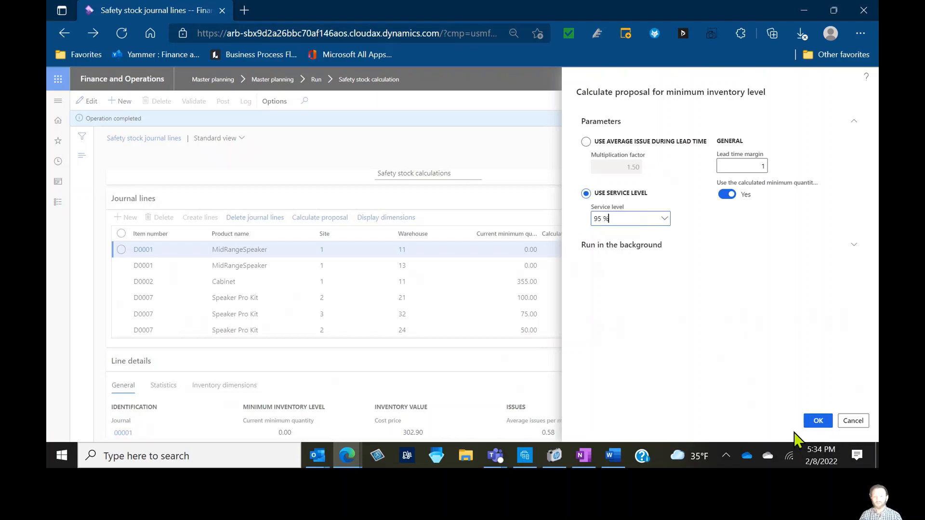
left_click(813, 421)
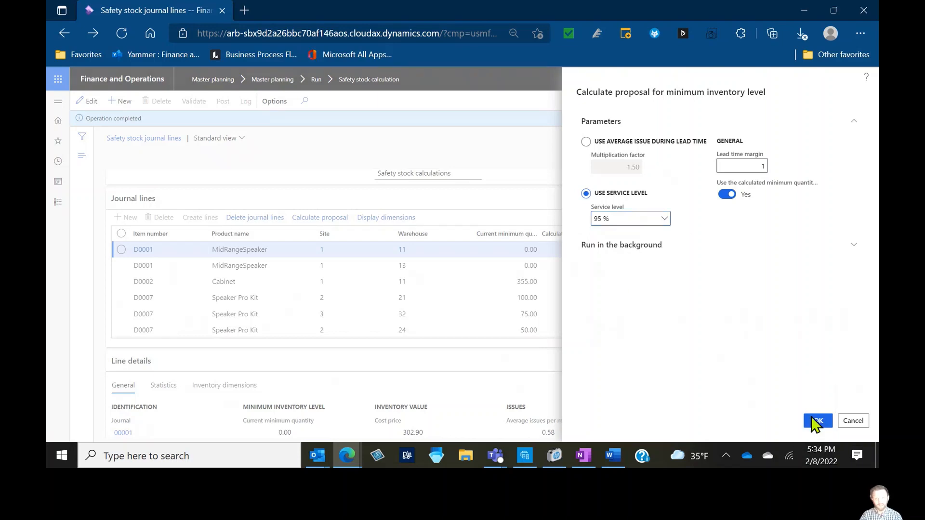
left_click_drag(852, 290, 842, 330)
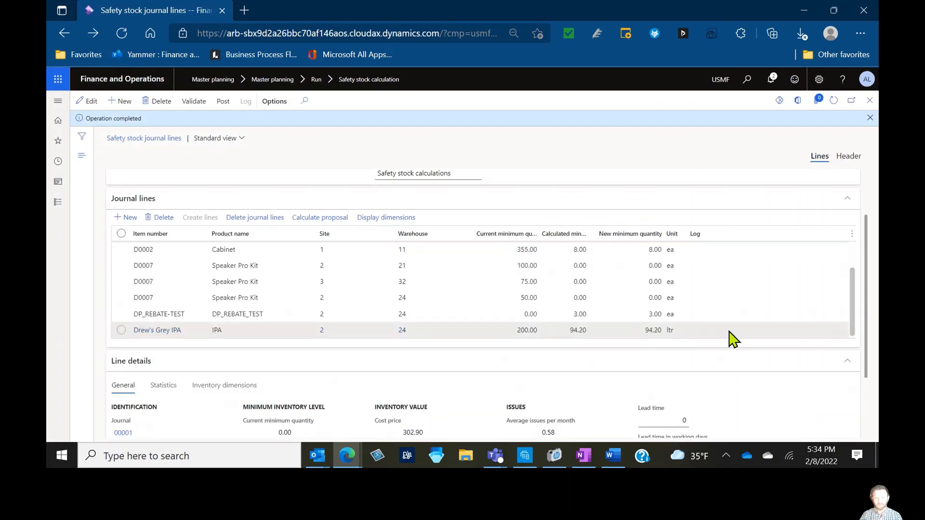
left_click(729, 332)
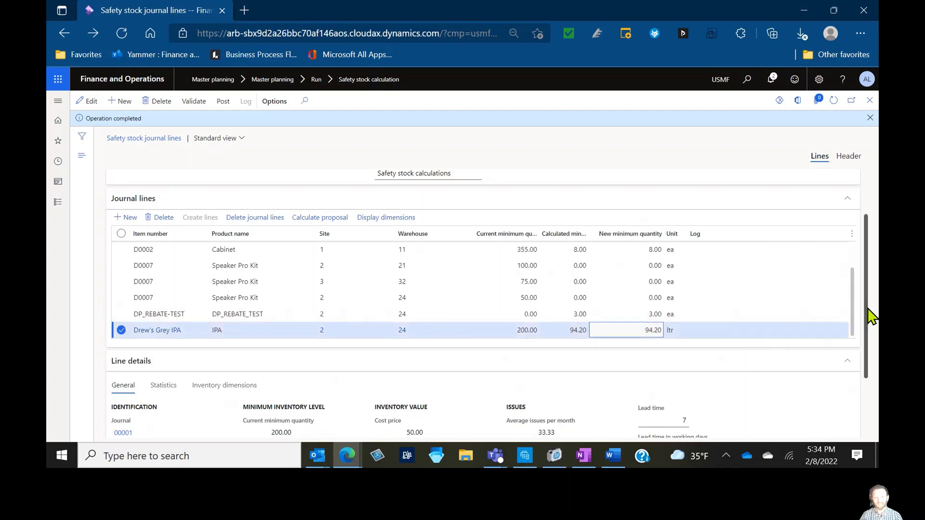
scroll(869, 313, "down", 2)
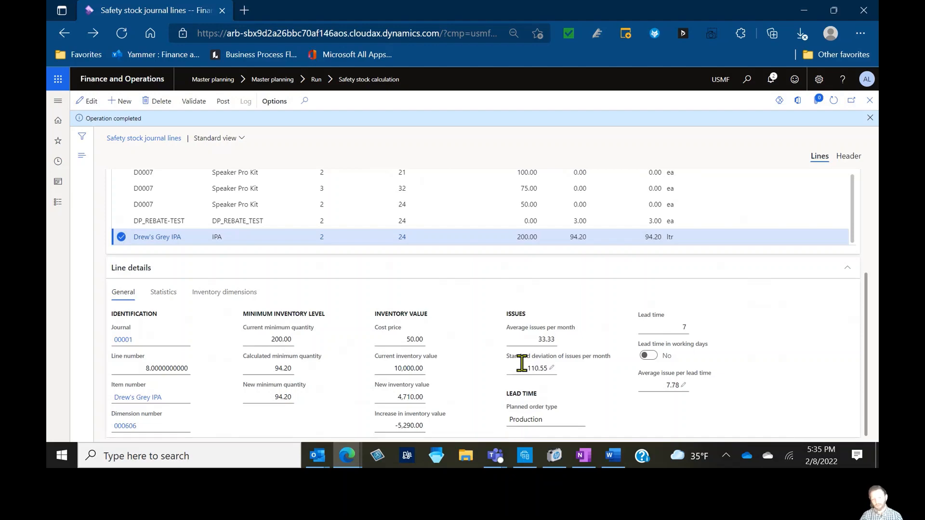
scroll(532, 333, "up", 2)
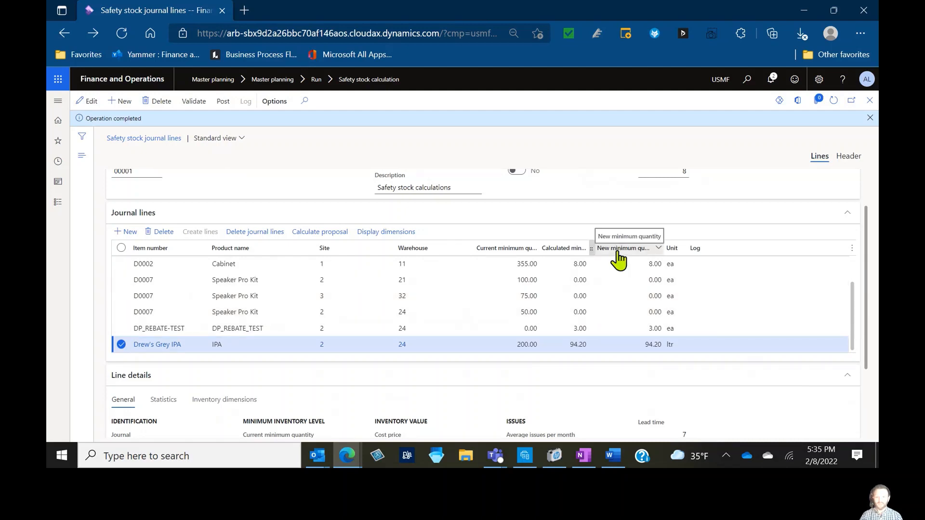
Set the new minimum quantity of the Speaker Pro Kit line at site 3, warehouse 32 to 1,000
left_click(638, 294)
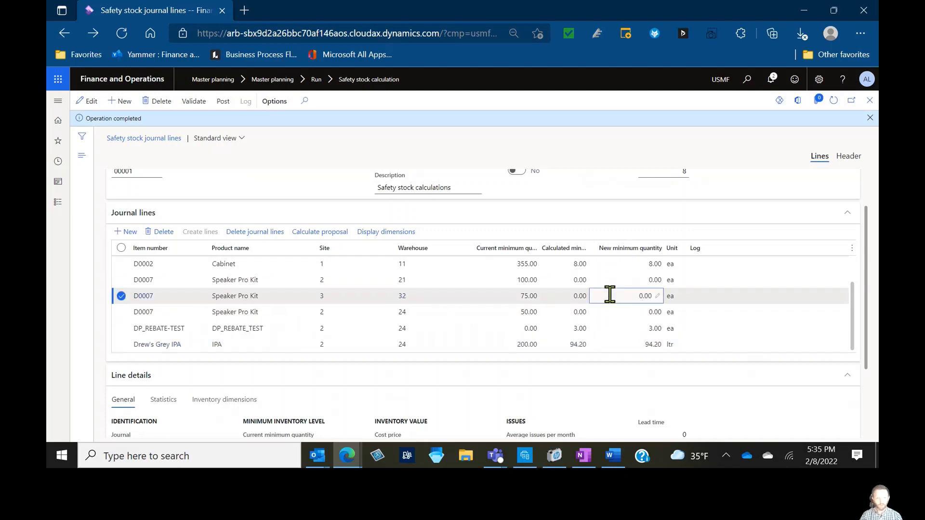
left_click(86, 101)
left_click(644, 296)
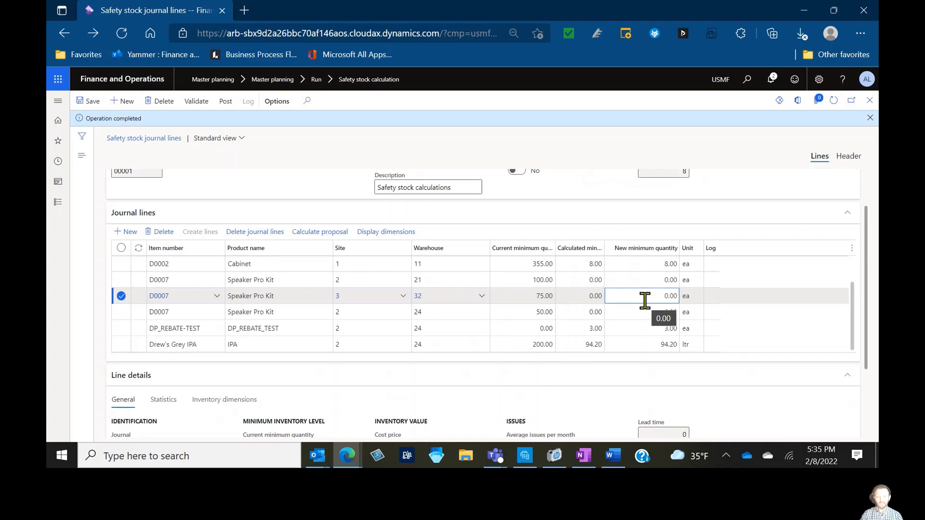
type("100")
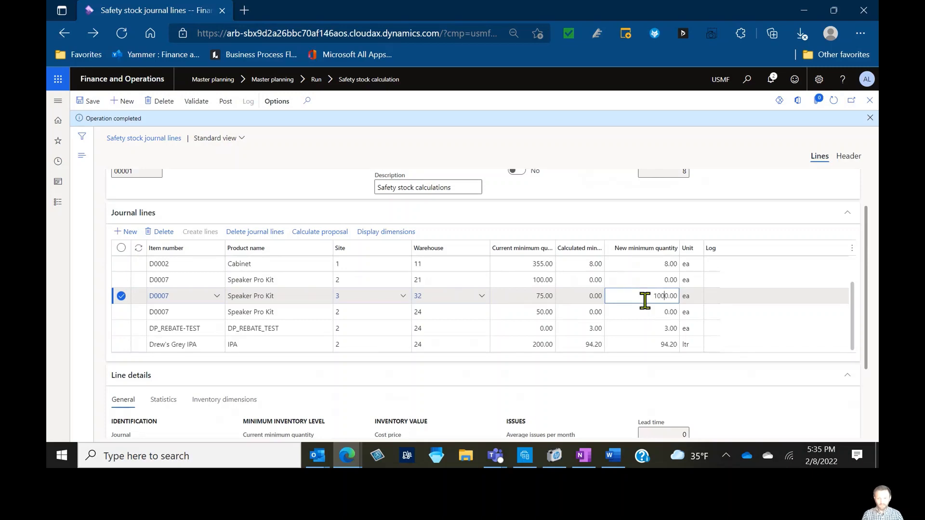
key("Down")
key("Down")
key("Down")
key("Down")
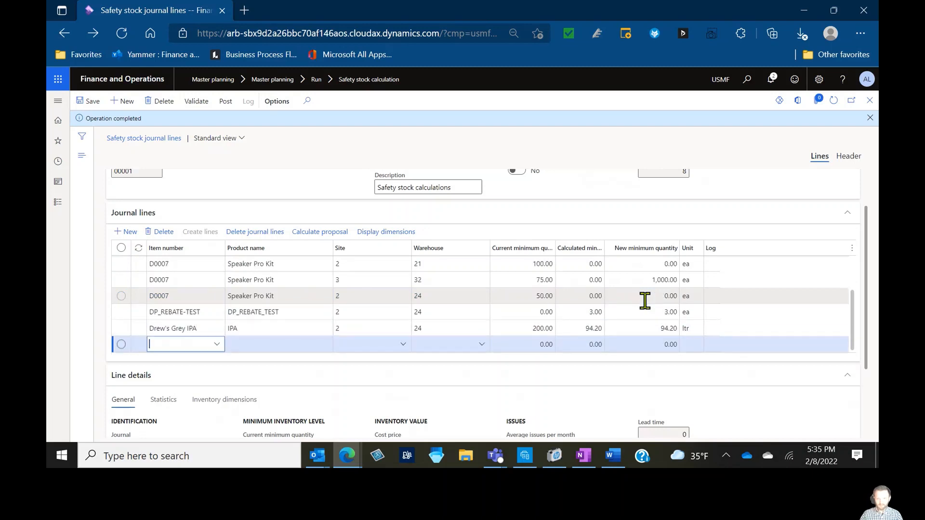
left_click(171, 236)
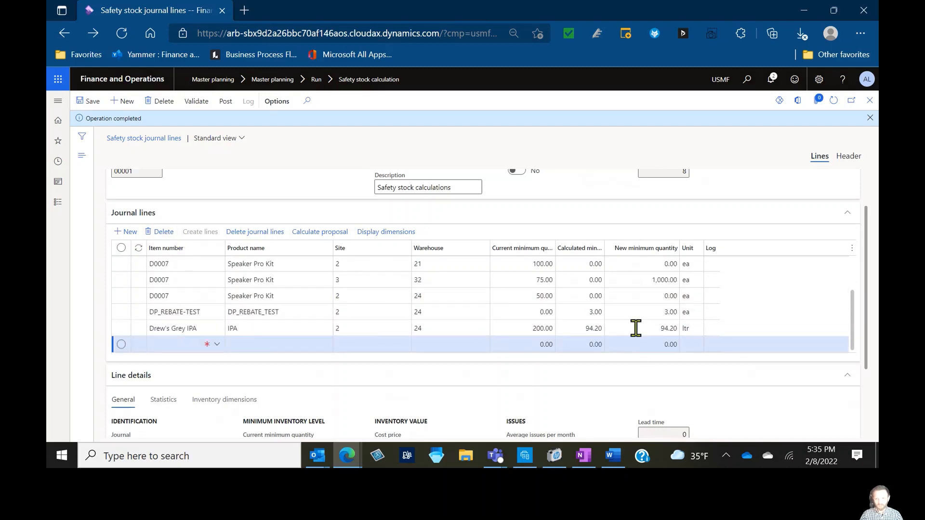
Set the new minimum quantity of the Drew's Grey IPA line to 100
left_click(646, 329)
left_click(647, 342)
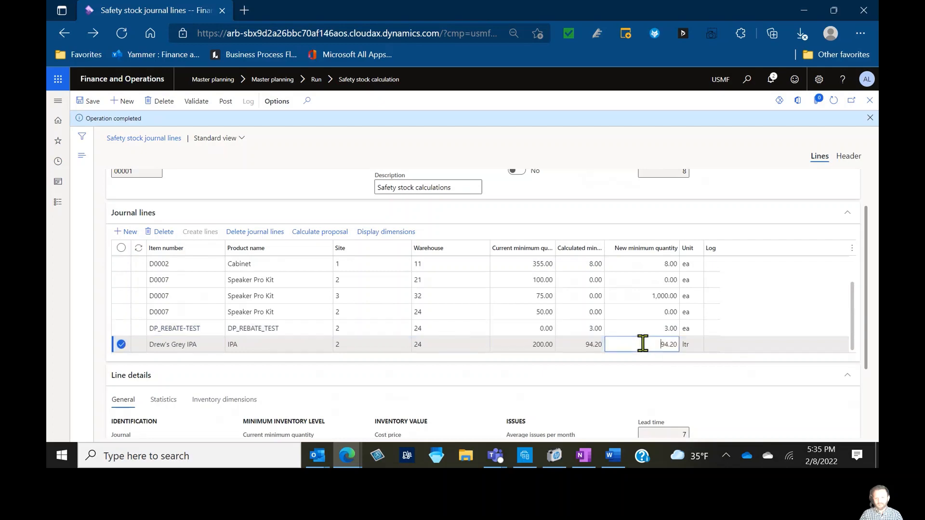
type("100")
key("Tab")
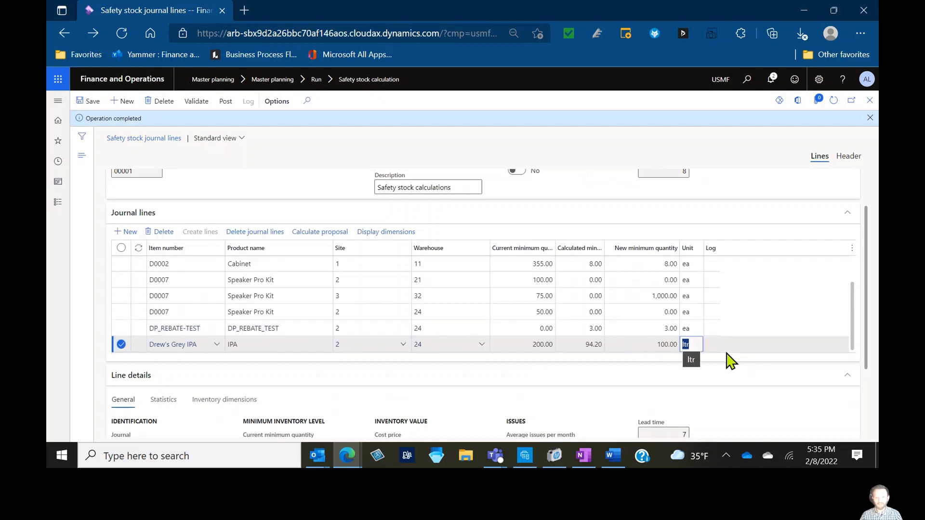
Try to post the safety stock journal and open the posting message details
left_click(224, 102)
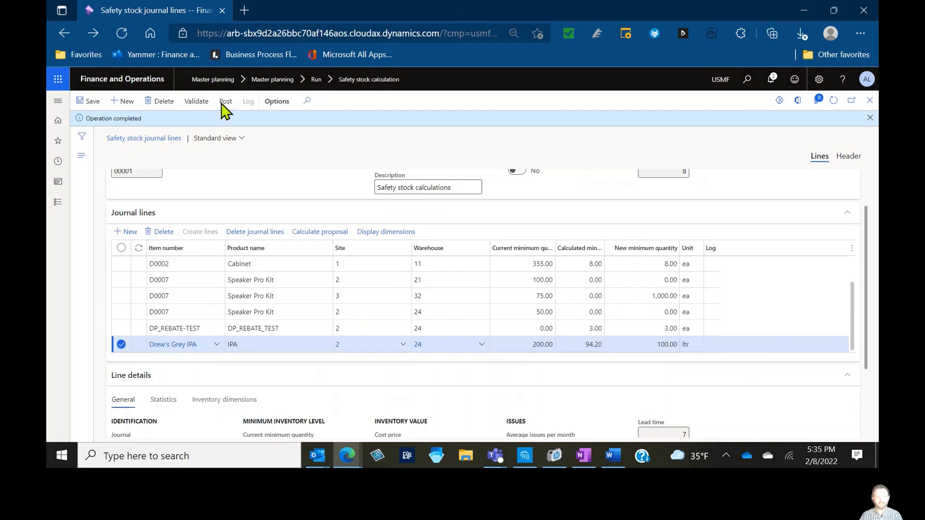
left_click(818, 420)
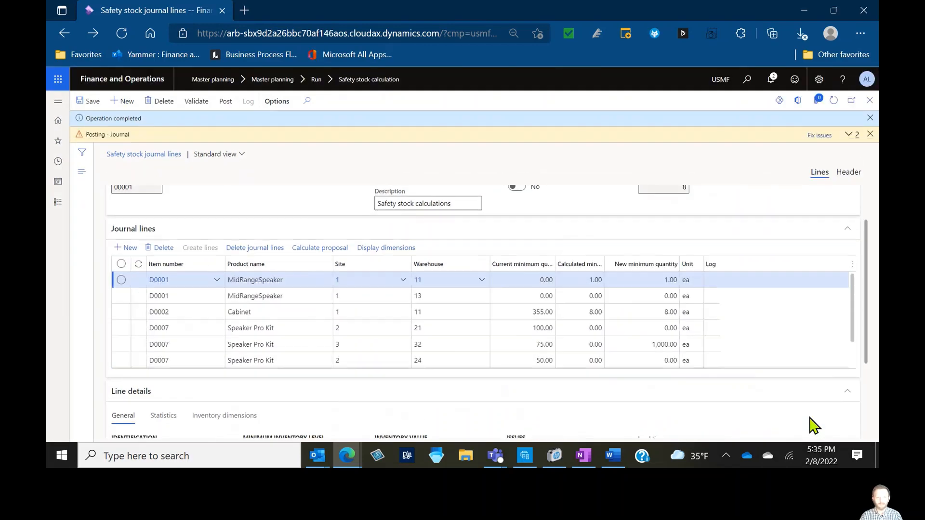
left_click(850, 135)
left_click(847, 153)
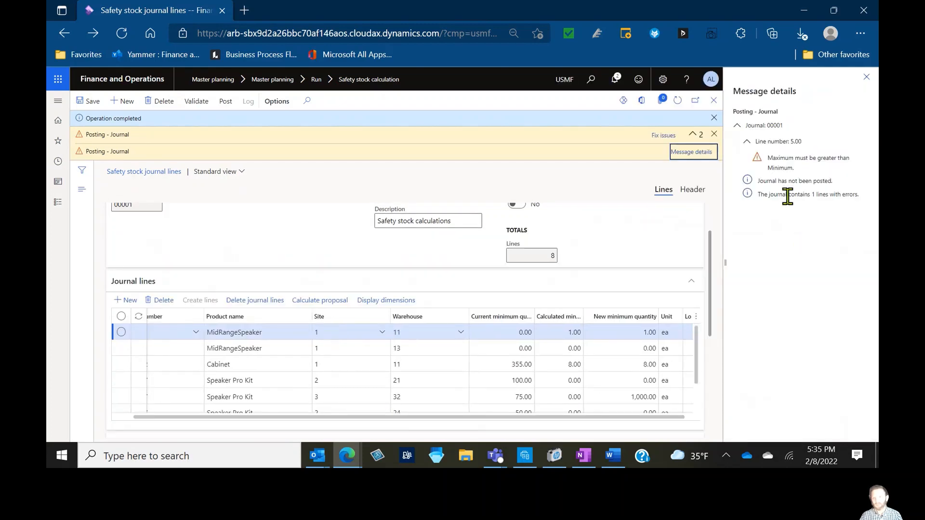
Delete the erroneous Speaker Pro Kit journal line at site 3, warehouse 32
left_click(866, 77)
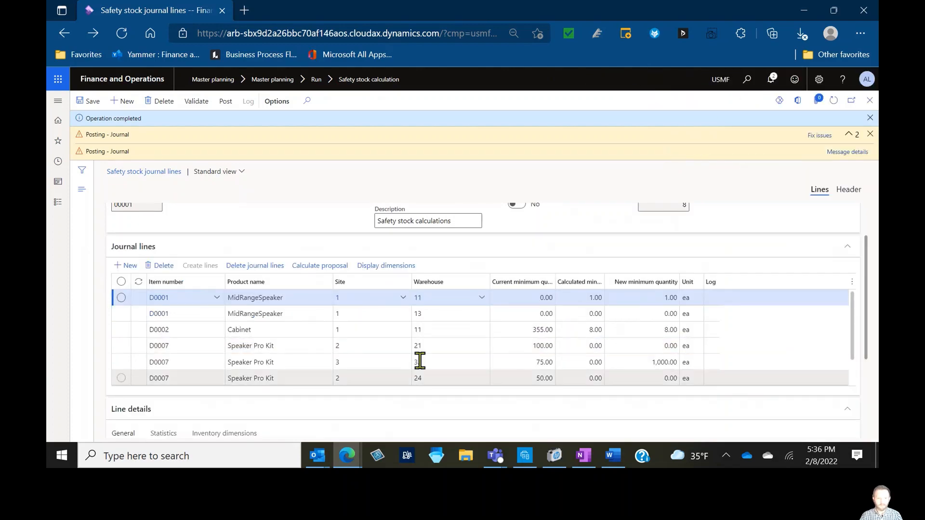
left_click(214, 331)
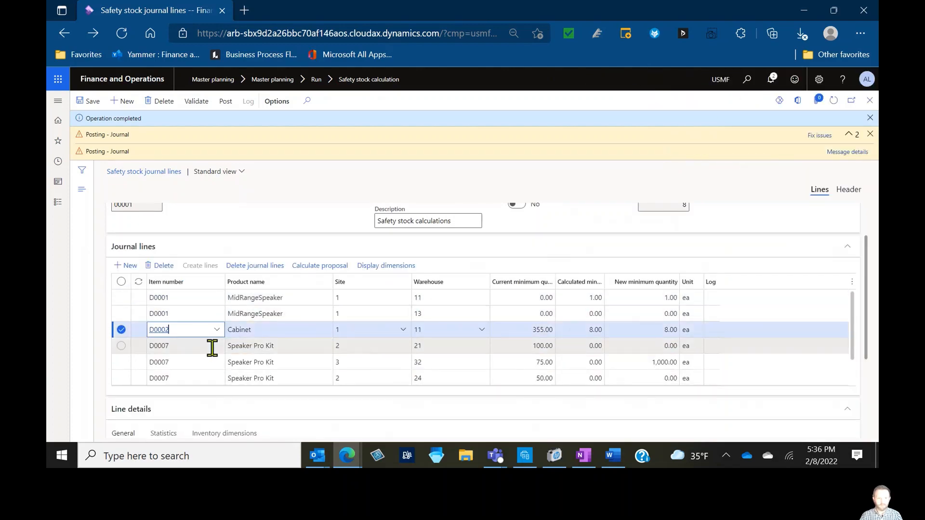
left_click(212, 346)
left_click(213, 361)
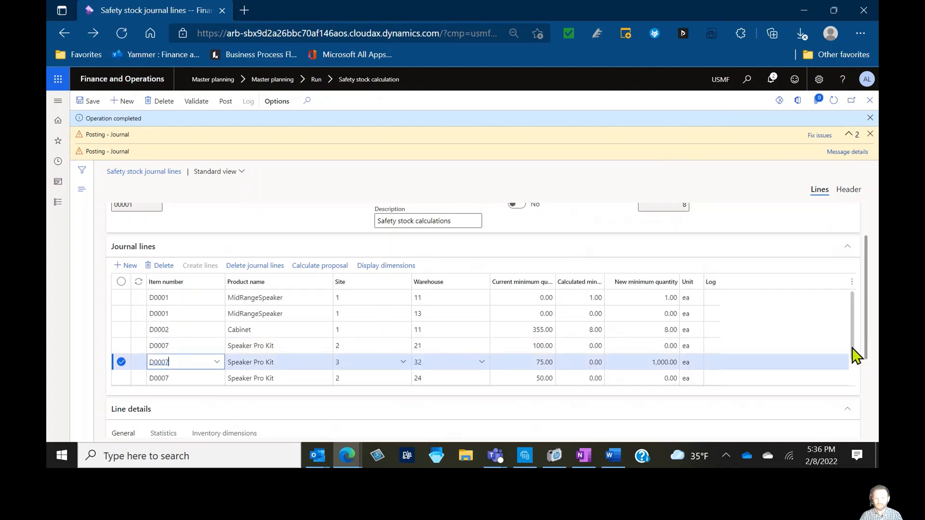
scroll(856, 356, "down", 1)
left_click_drag(856, 357, 856, 389)
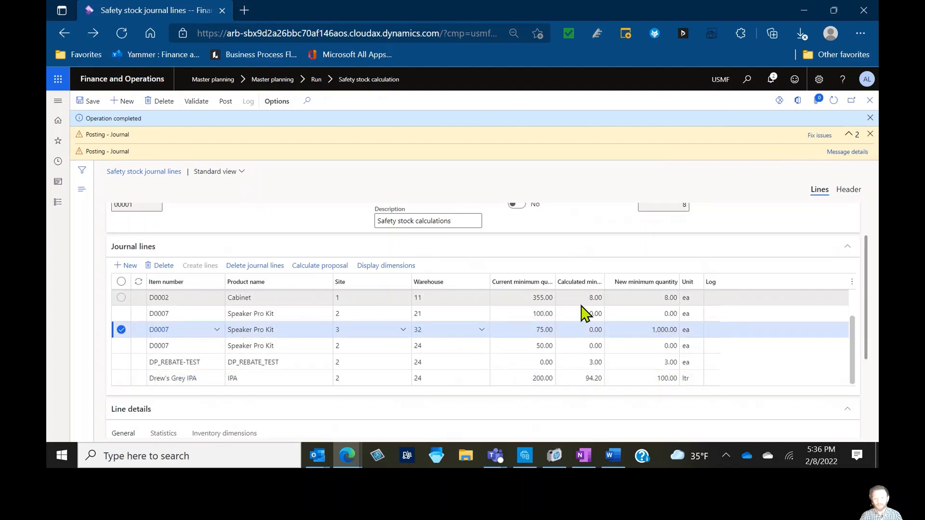
left_click(161, 270)
left_click(522, 253)
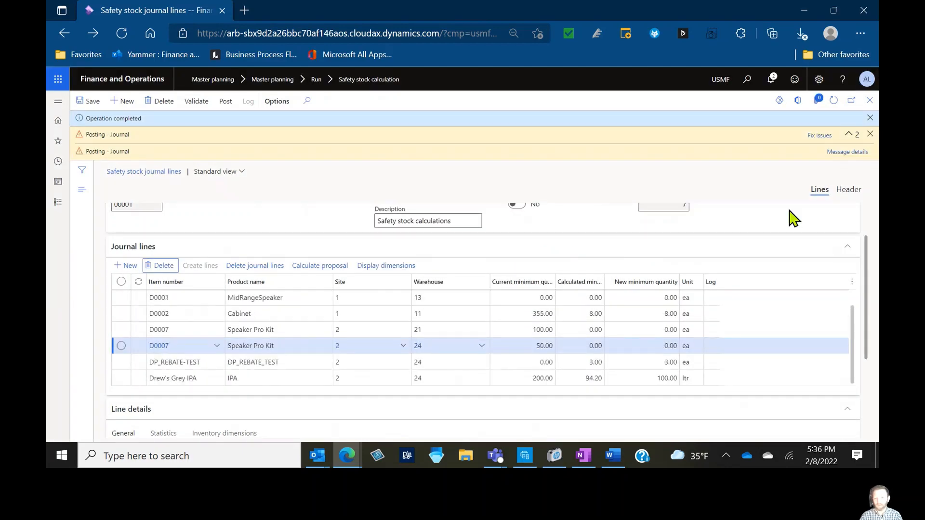
Dismiss the posting warnings and post safety stock journal 00001
left_click(870, 135)
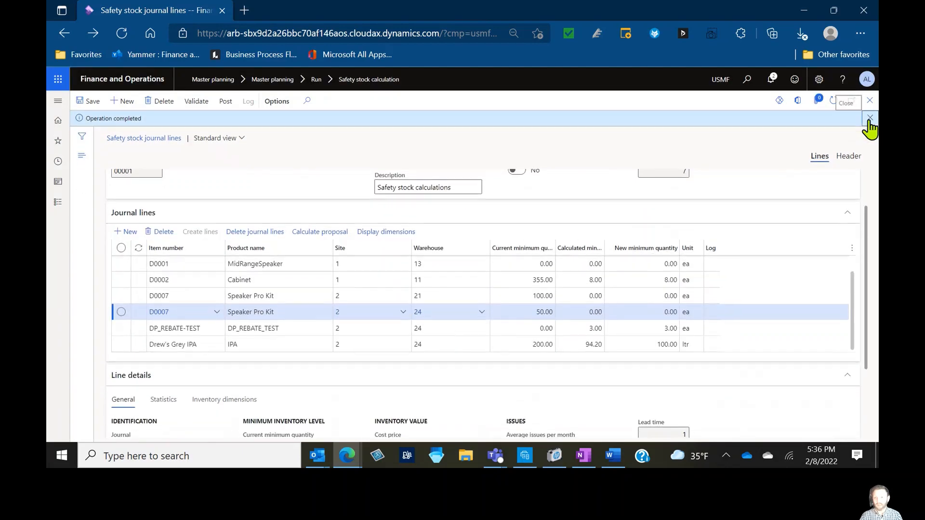
left_click(869, 119)
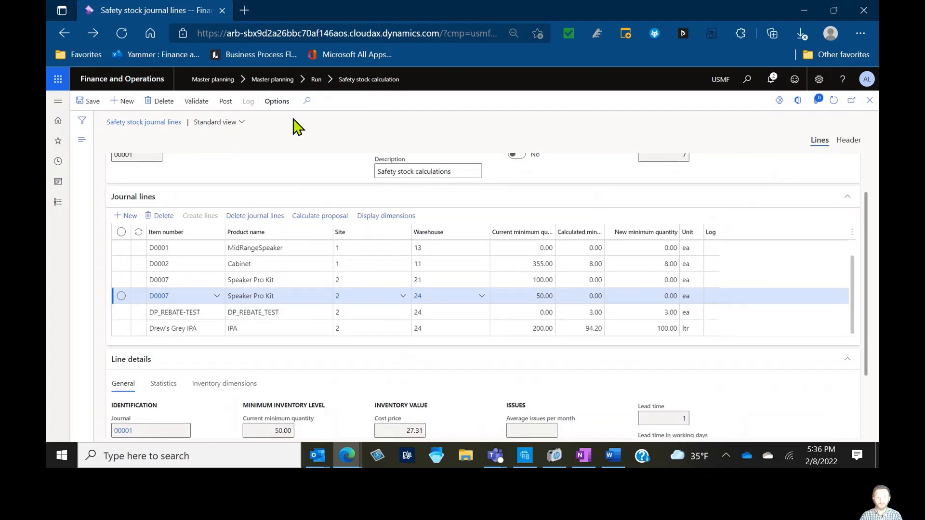
left_click(225, 101)
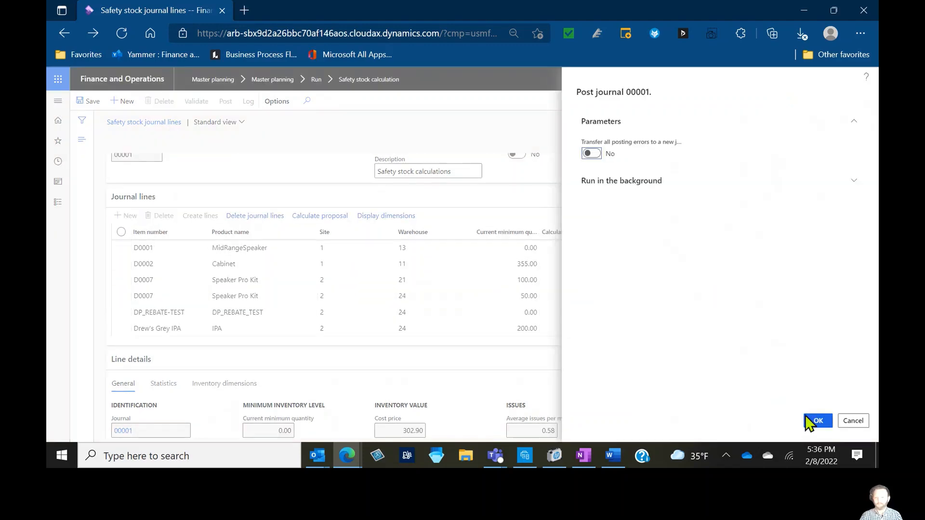
left_click(807, 421)
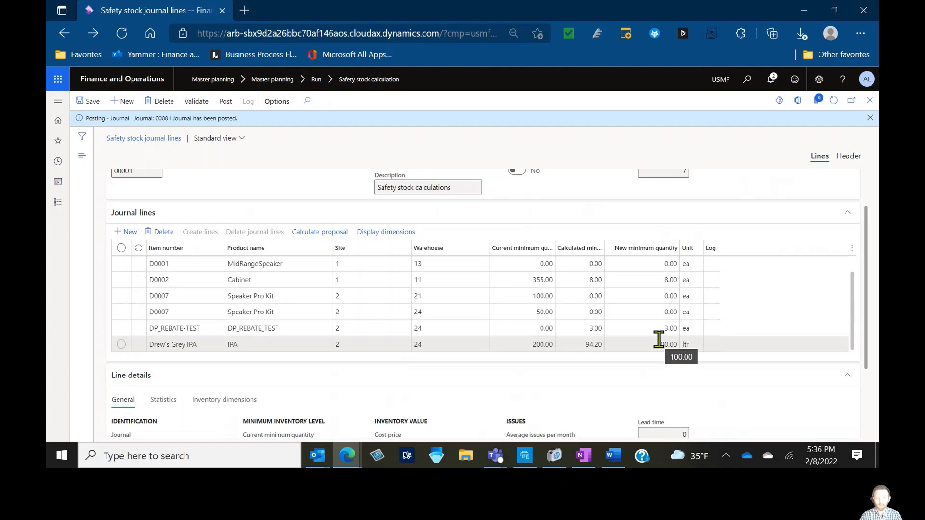
Open the item coverage for Drew's Grey IPA through the journal line's product details
left_click(212, 347)
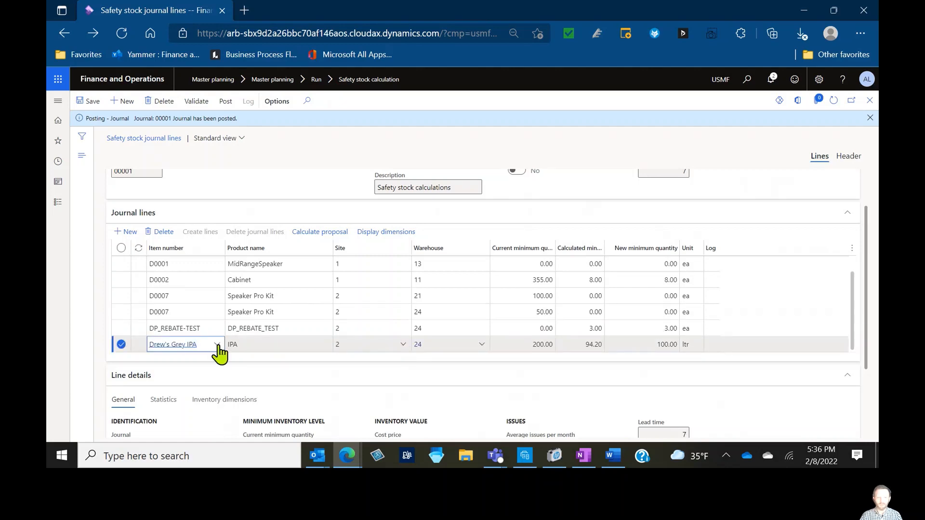
right_click(217, 345)
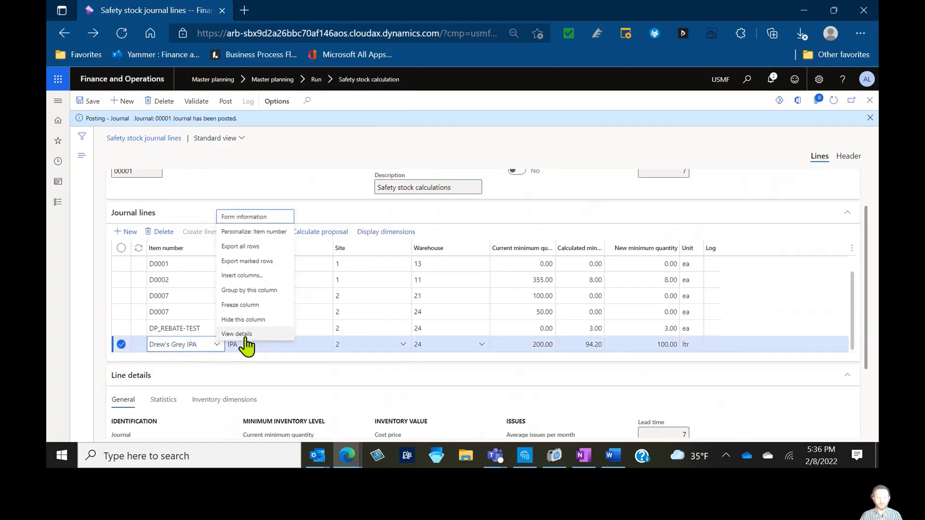
left_click(245, 337)
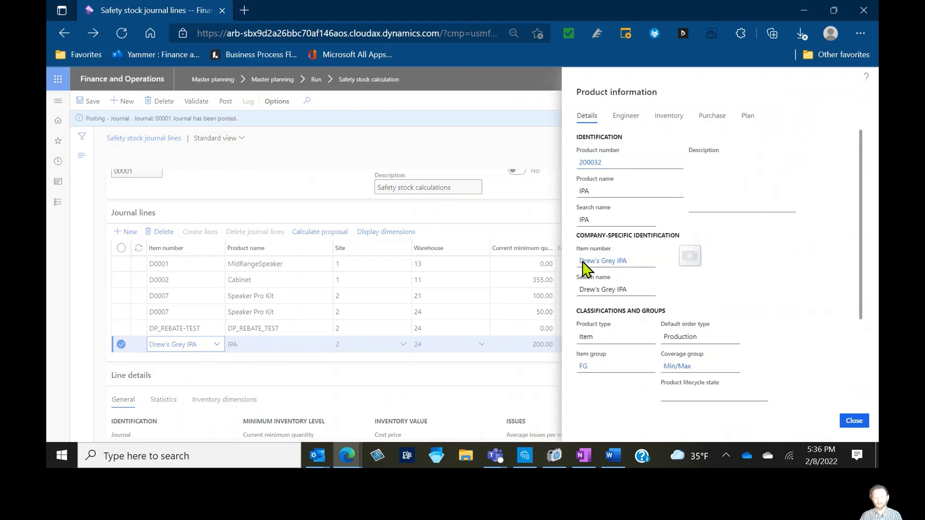
left_click(583, 263)
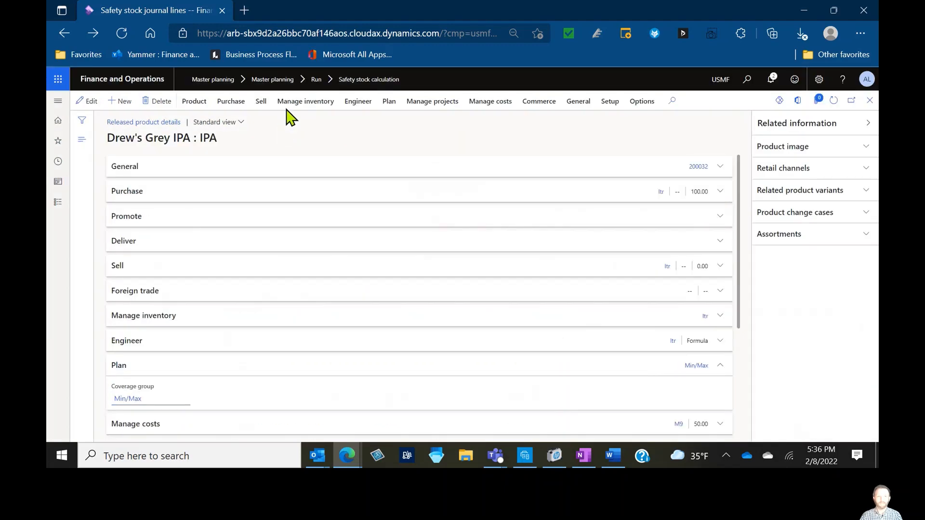
left_click(399, 103)
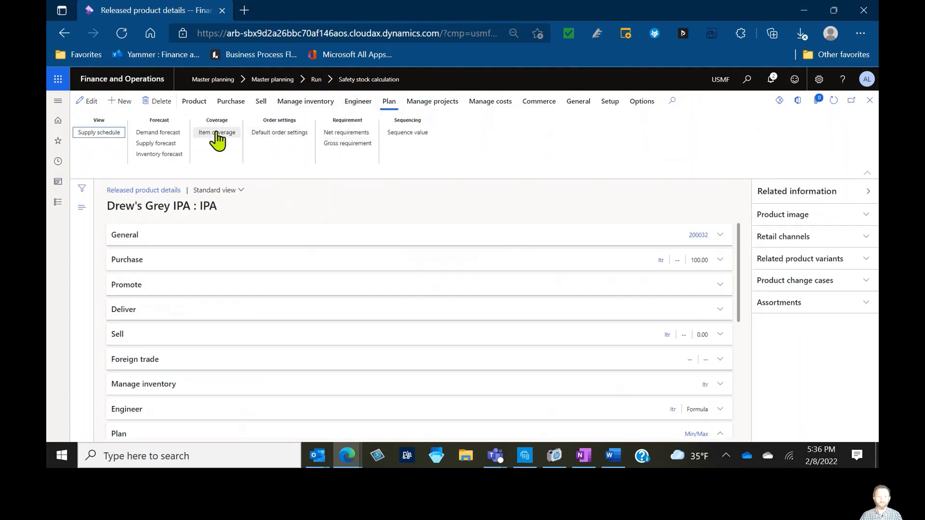
left_click(216, 131)
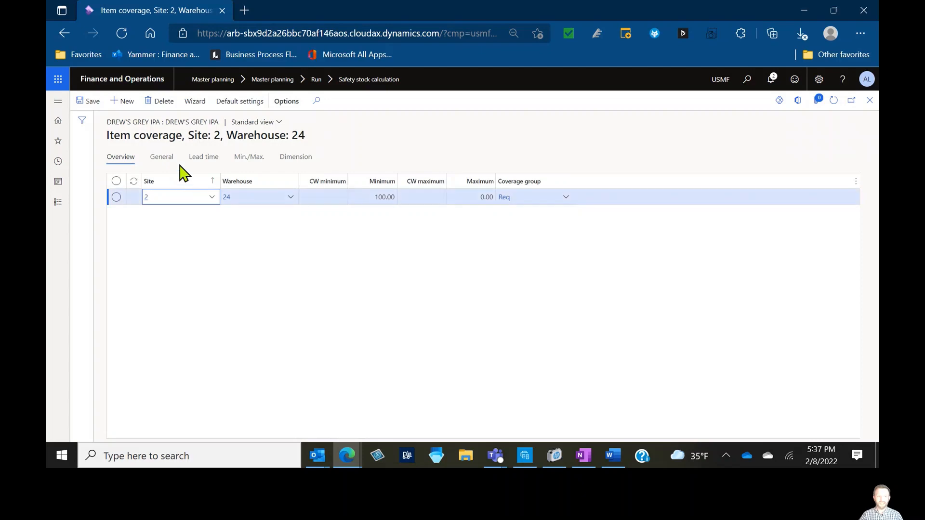
Review the general coverage settings and the Fulfill minimum options for Drew's Grey IPA at site 2, warehouse 24
left_click(166, 159)
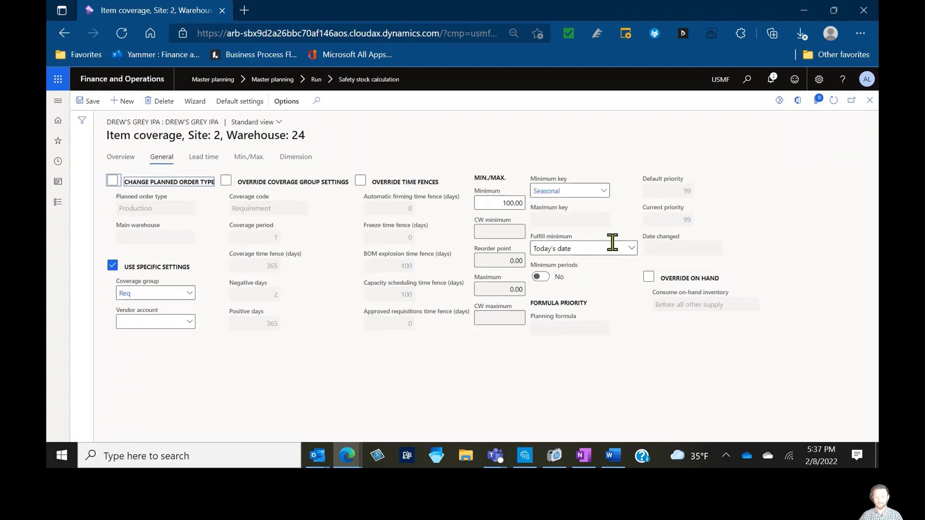
left_click(630, 249)
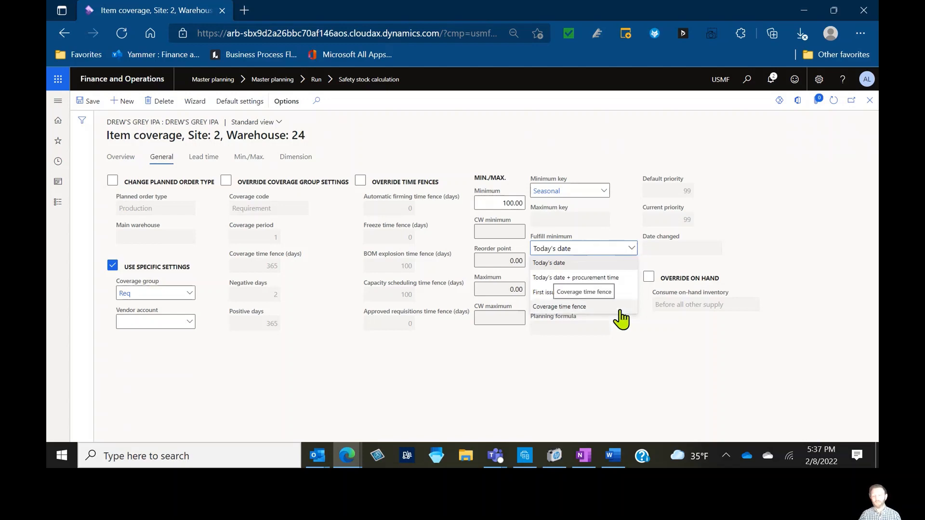
key("Escape")
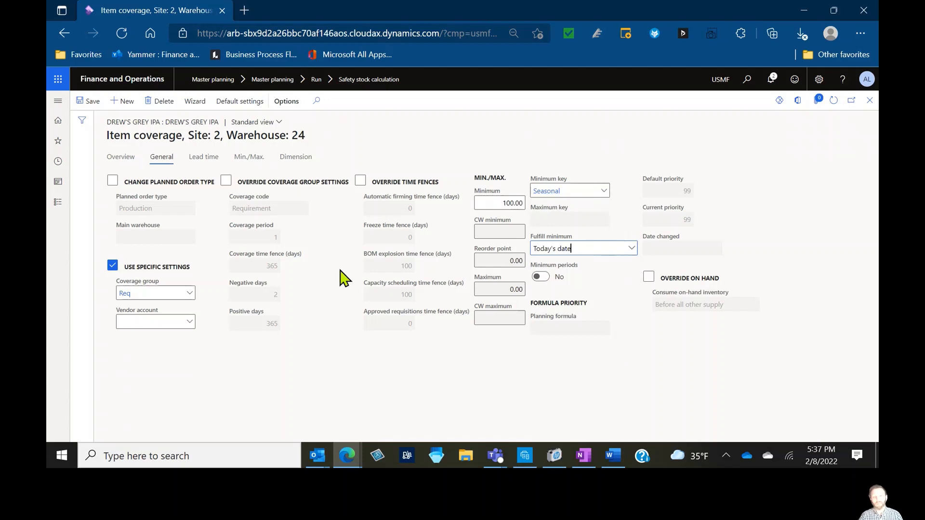
left_click(117, 163)
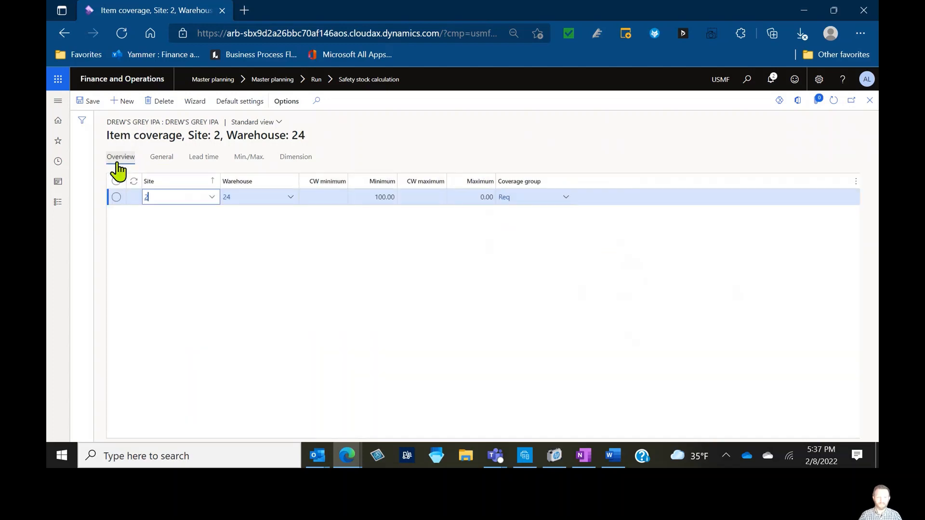